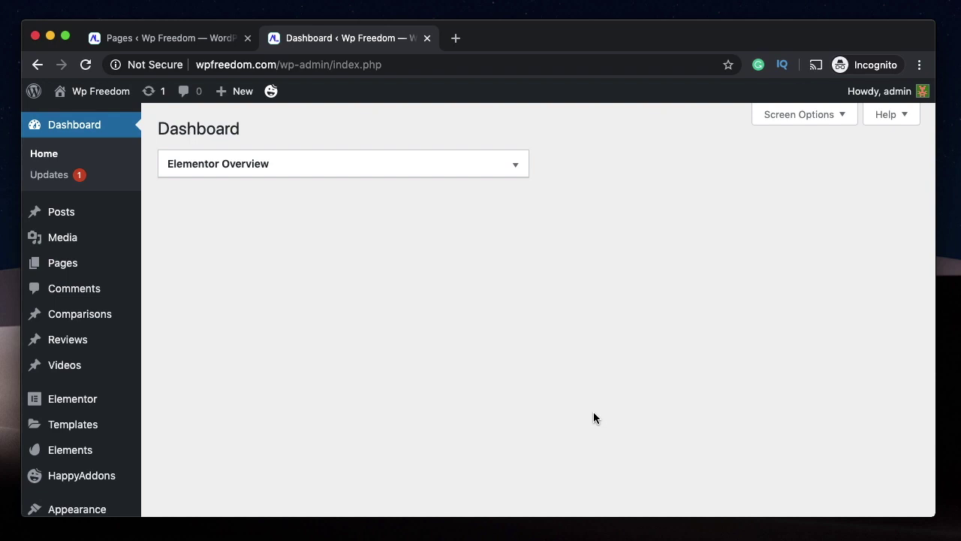
# - Add a new page titled 'Login Page', publish it, and open it with Elementor
pyautogui.hotkey('ctrl', 'shift', 'Tab')
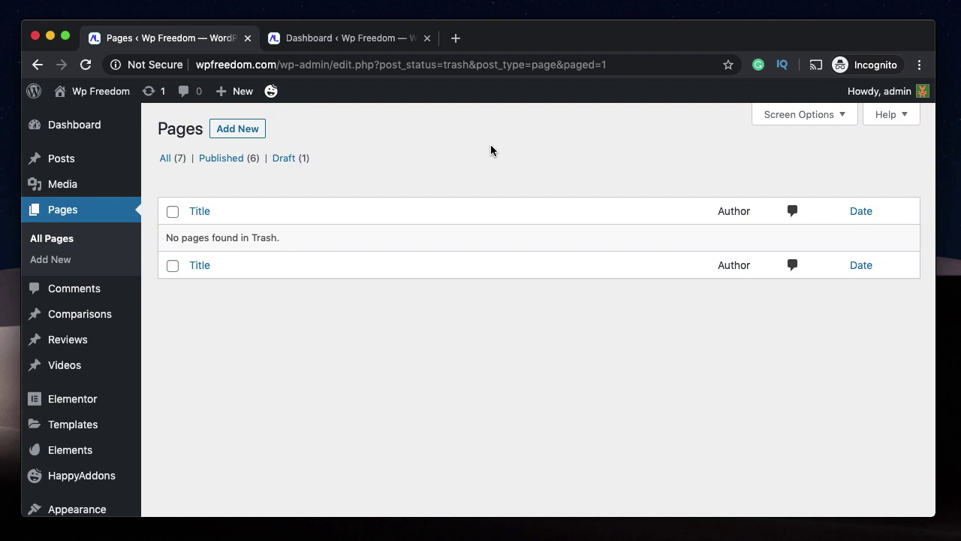
pyautogui.click(247, 133)
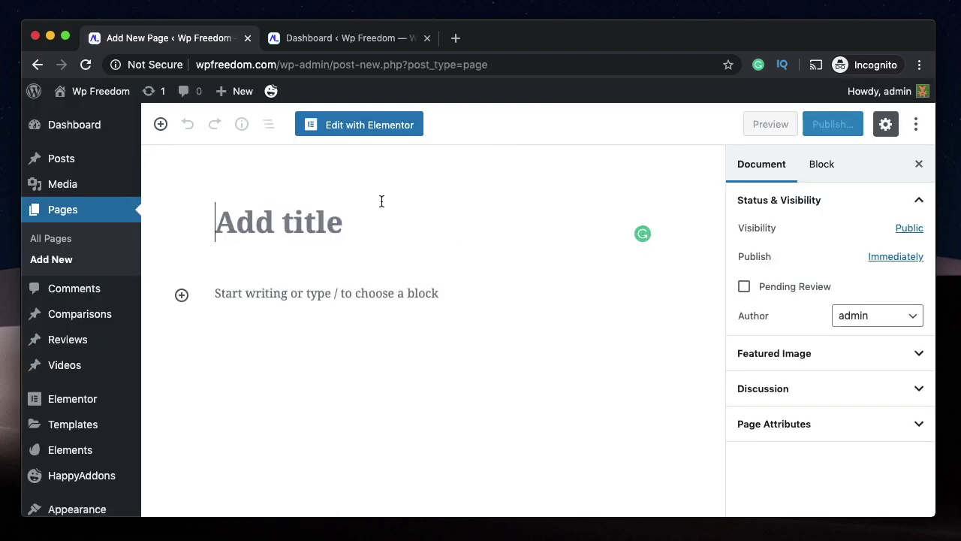
pyautogui.write('Login')
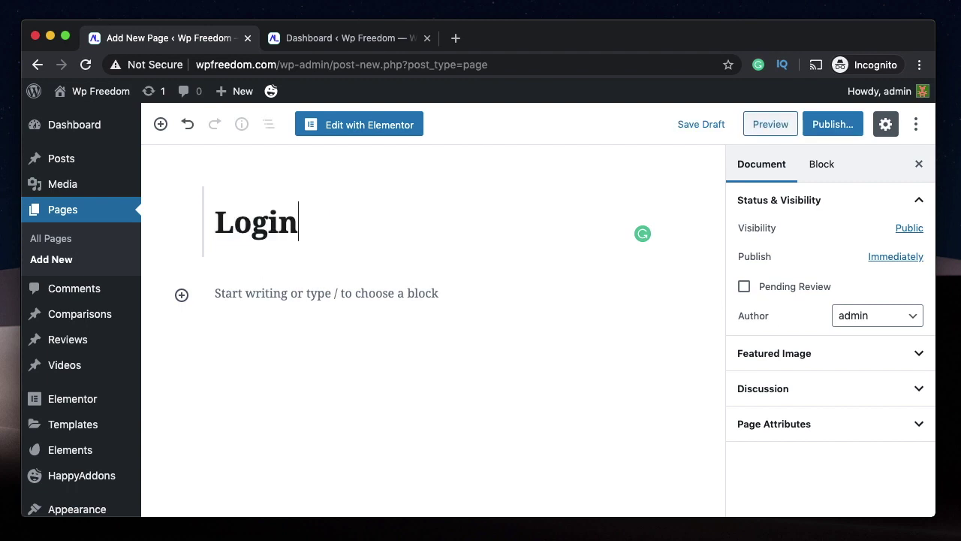
pyautogui.write(' Page')
pyautogui.click(833, 124)
pyautogui.click(832, 125)
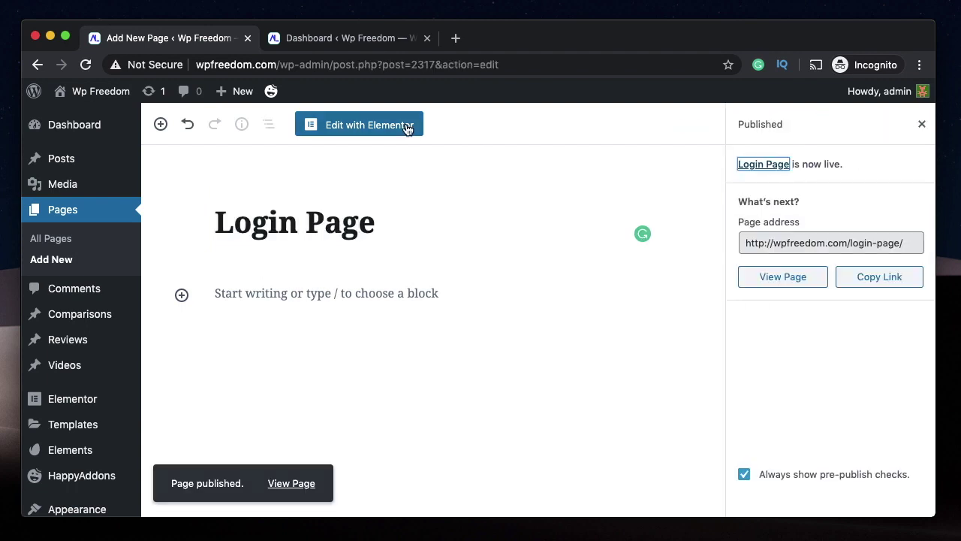
pyautogui.click(407, 124)
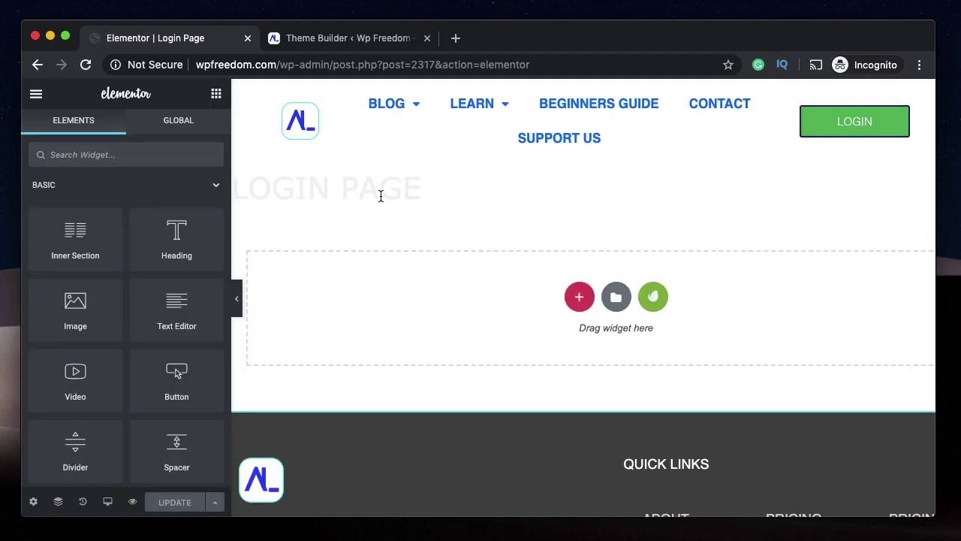
# - Turn on Hide Title in the Login Page's page settings
pyautogui.doubleClick(381, 196)
pyautogui.tripleClick(381, 195)
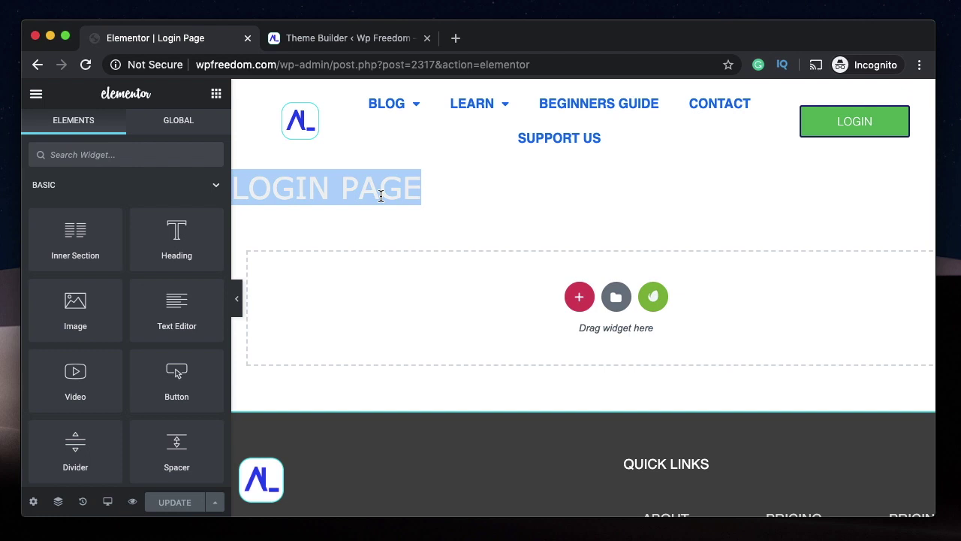
pyautogui.doubleClick(372, 196)
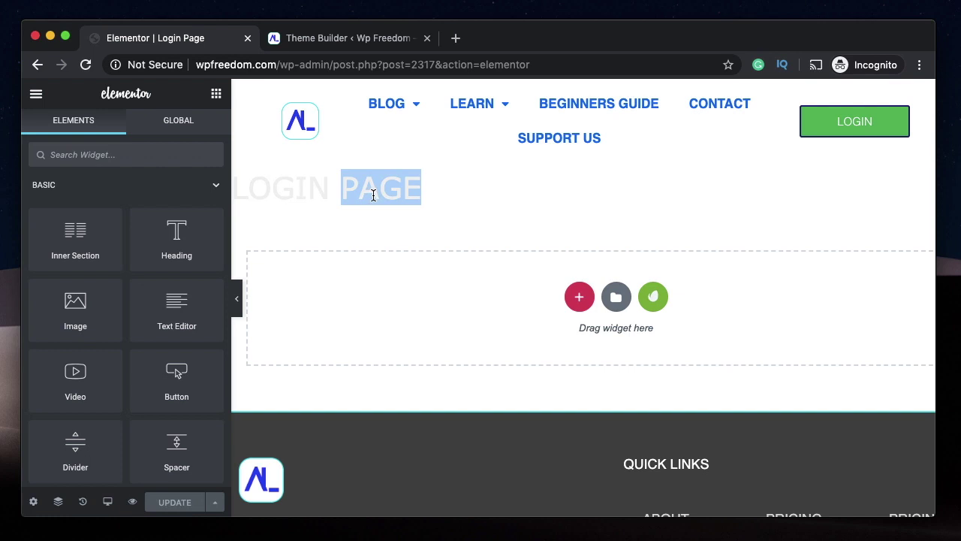
pyautogui.click(33, 502)
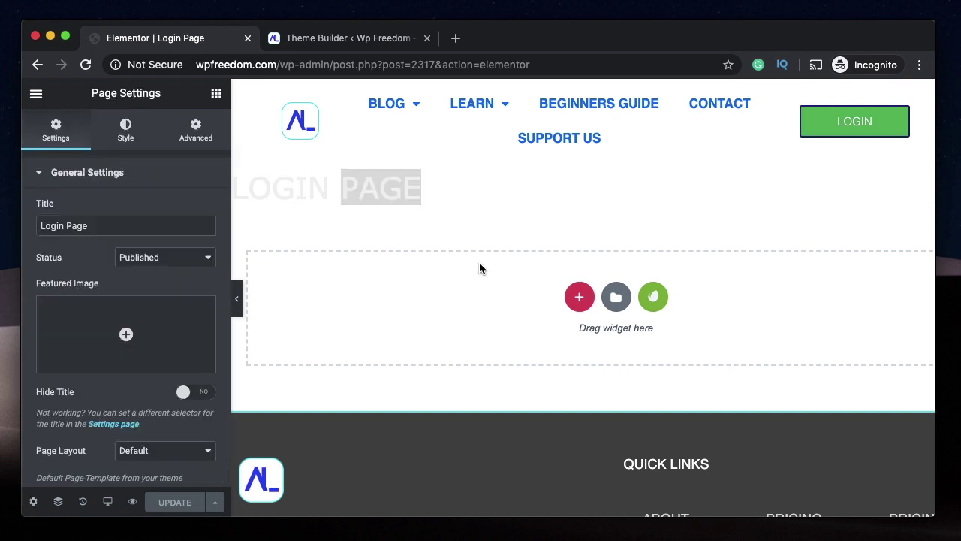
pyautogui.scroll(-1, 122, 283)
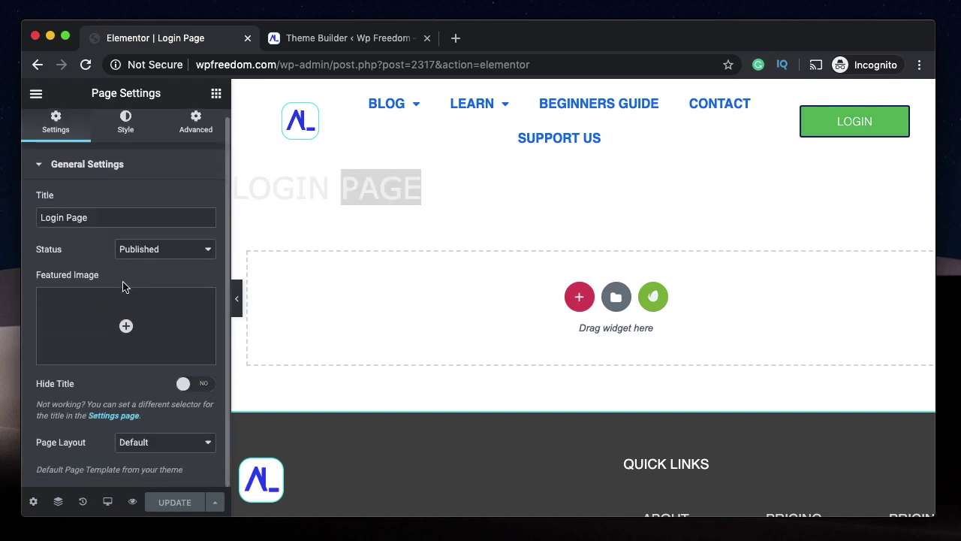
pyautogui.click(188, 391)
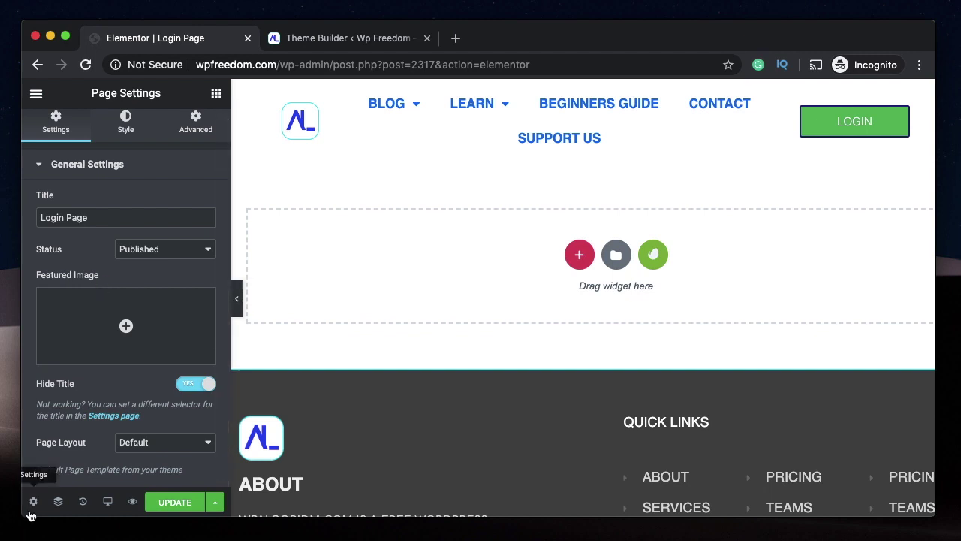
# - Set the page layout to Elementor Canvas and save with Update
pyautogui.click(157, 442)
pyautogui.click(161, 453)
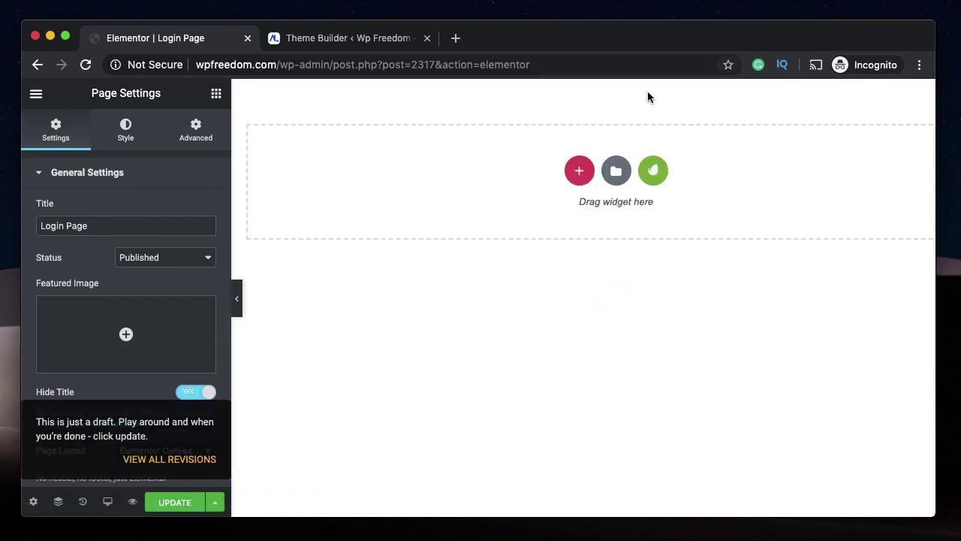
pyautogui.click(160, 502)
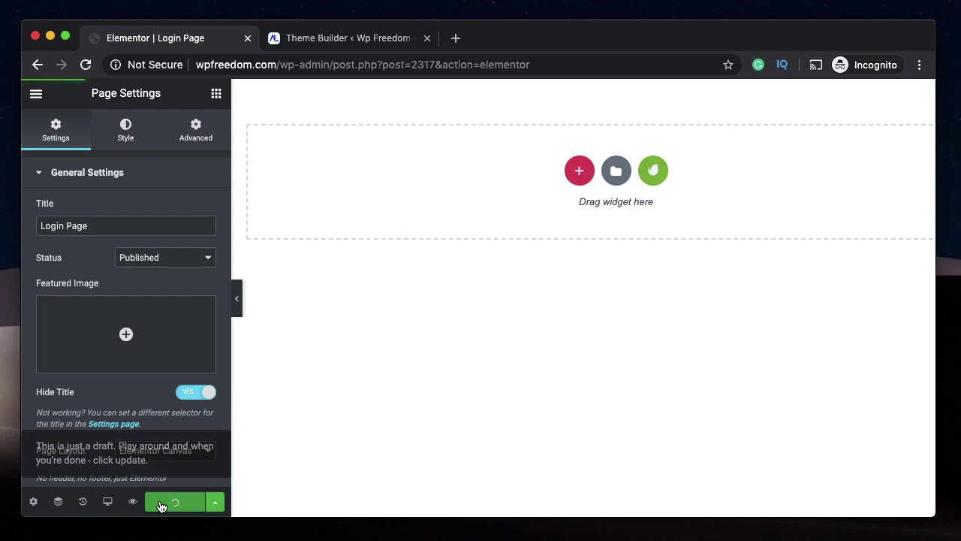
# - Find the Login widget by searching 'logi' and drop it into the empty section
pyautogui.click(216, 93)
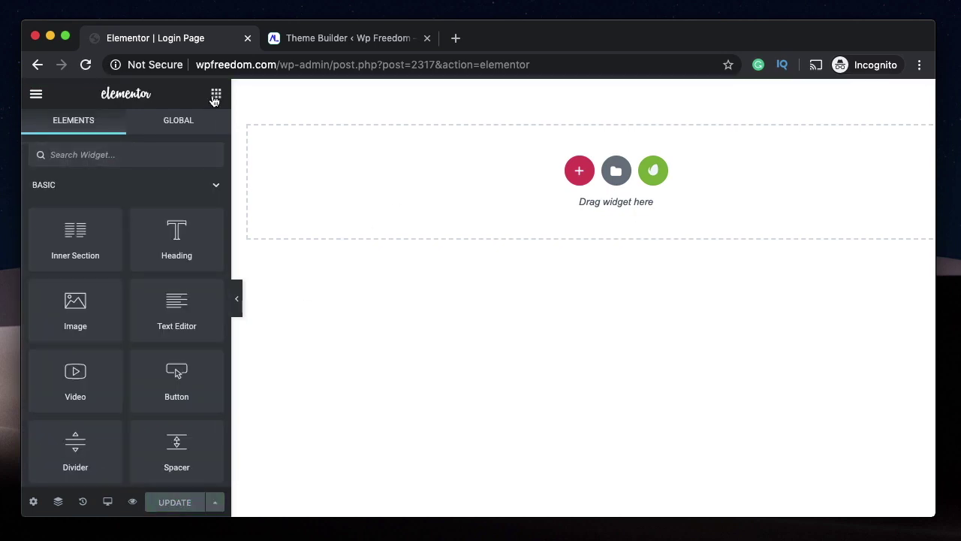
pyautogui.write('logi')
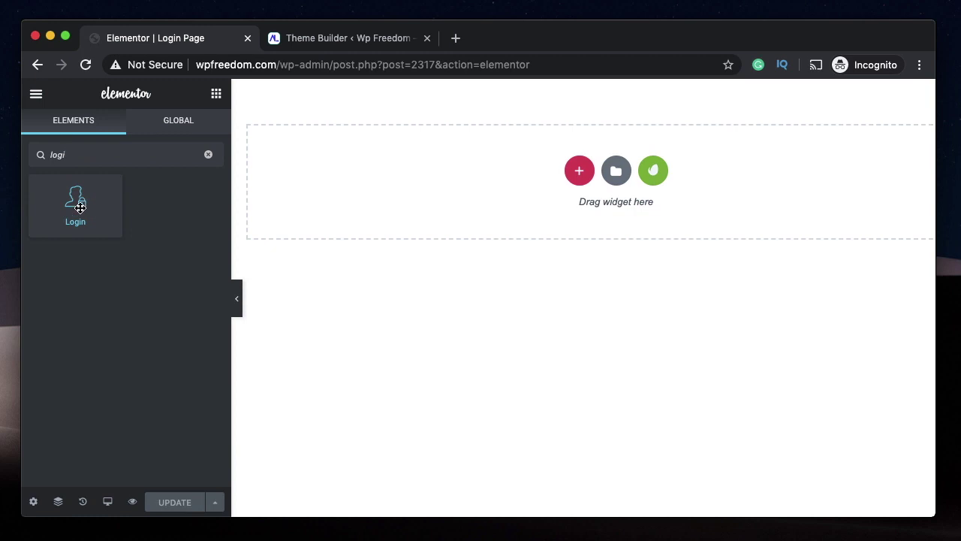
pyautogui.moveTo(80, 207); pyautogui.dragTo(521, 188)
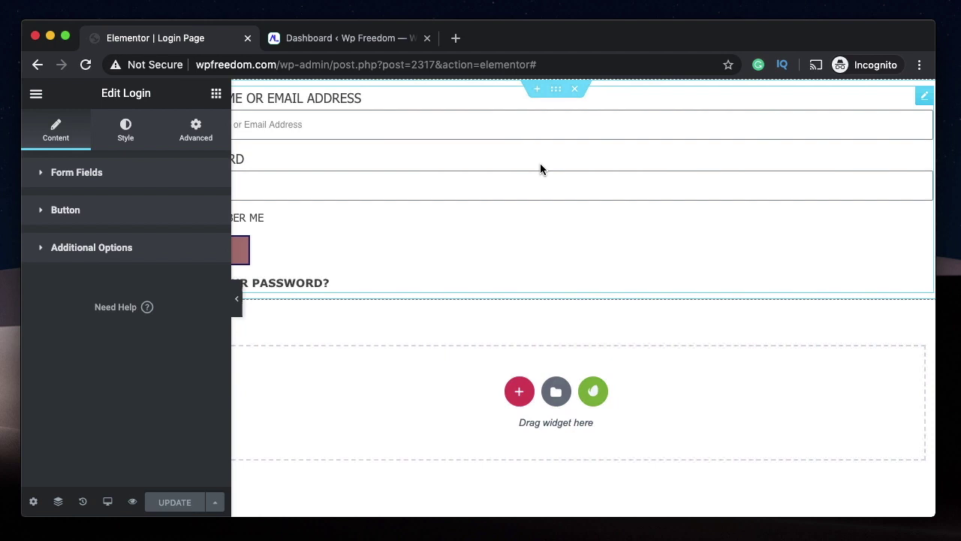
pyautogui.hscroll(2, 530, 167)
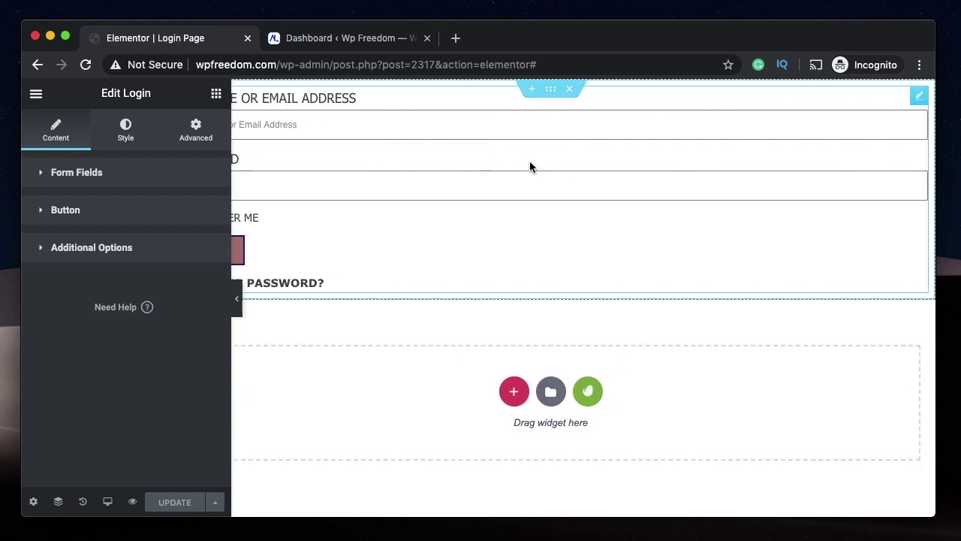
pyautogui.hscroll(-2, 530, 167)
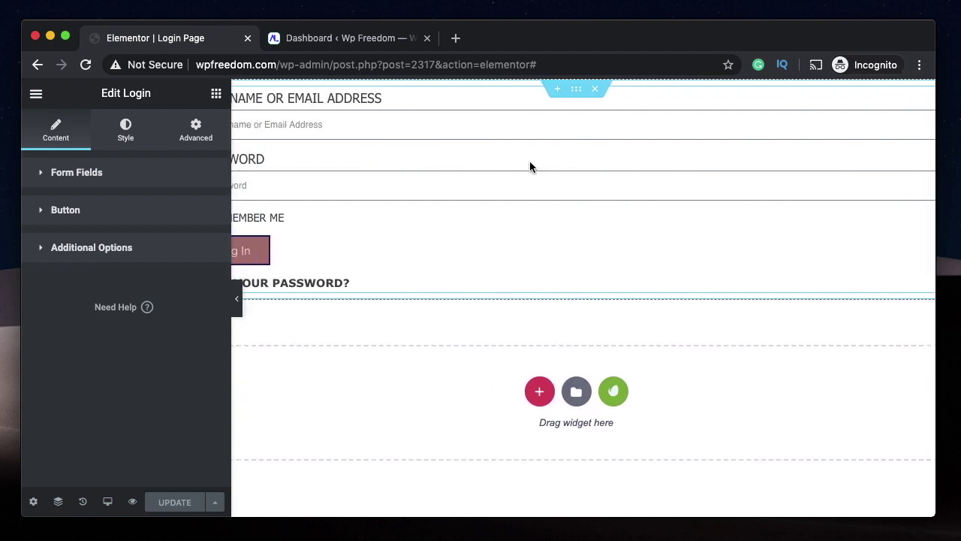
# - Set the form fields' input size to Extra Small
pyautogui.click(114, 180)
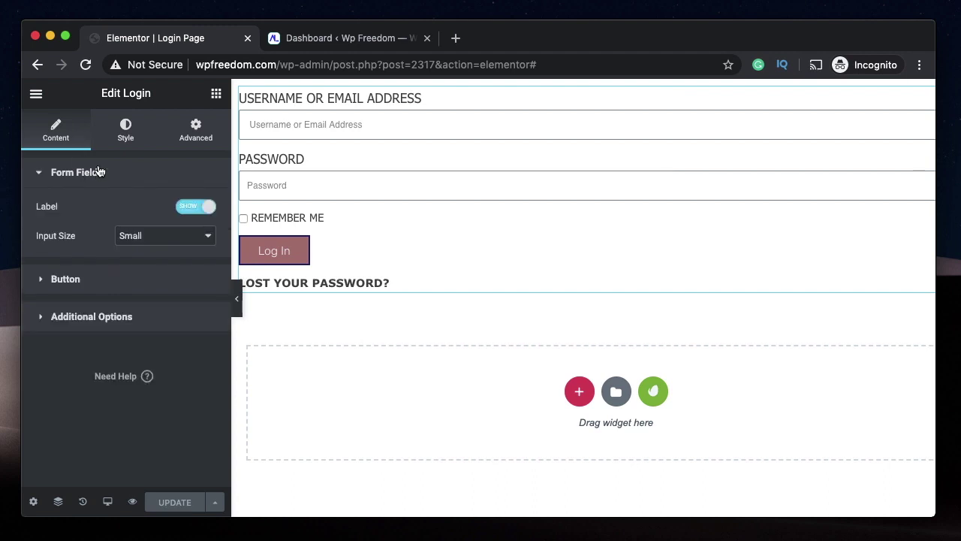
pyautogui.click(209, 210)
pyautogui.click(210, 211)
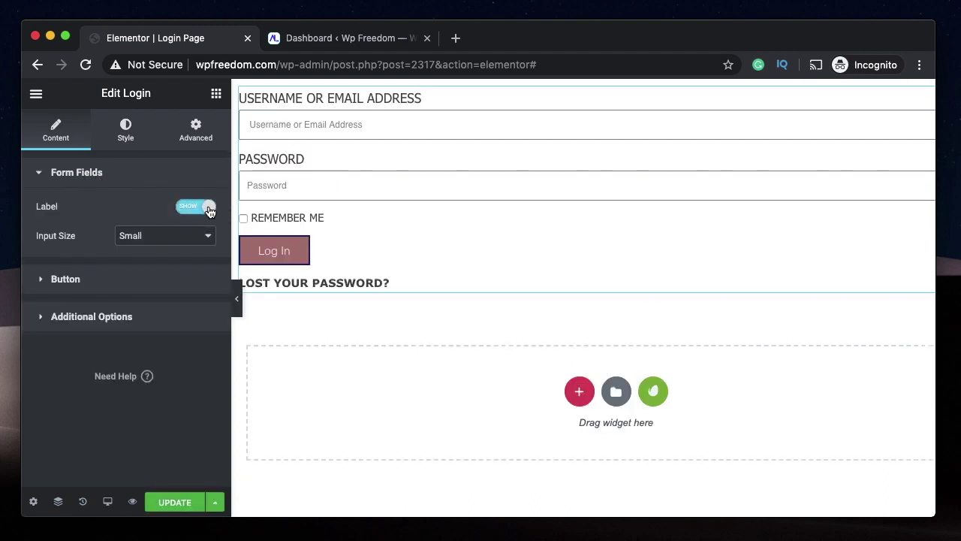
pyautogui.click(170, 236)
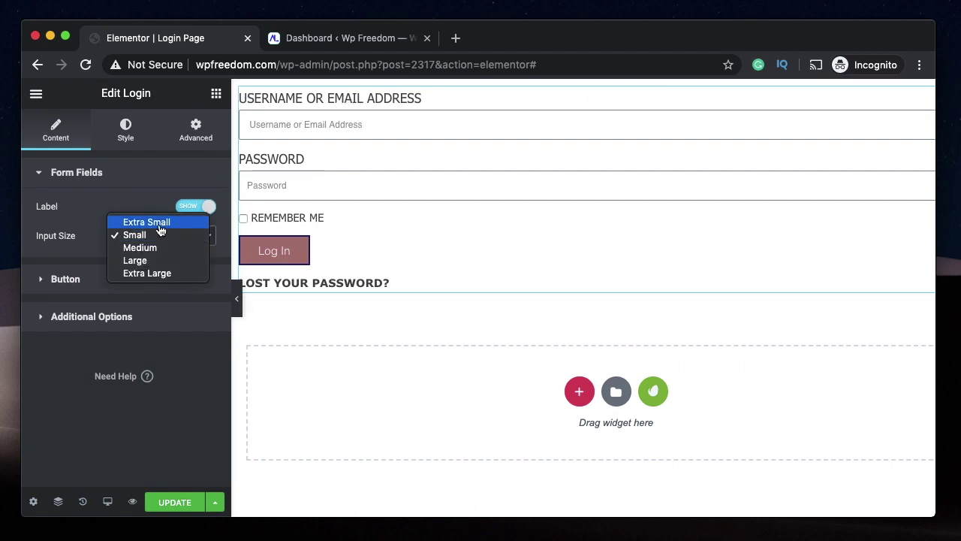
pyautogui.click(160, 223)
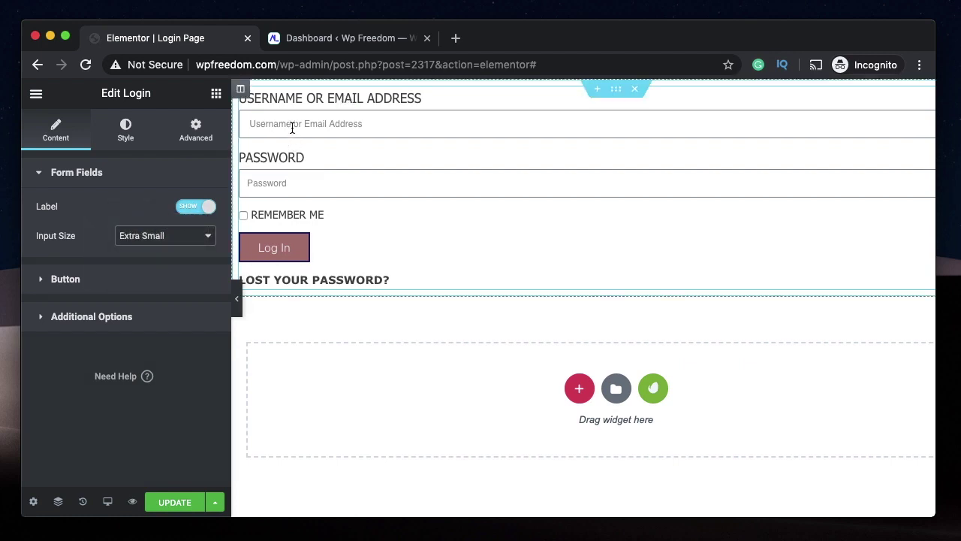
pyautogui.click(117, 181)
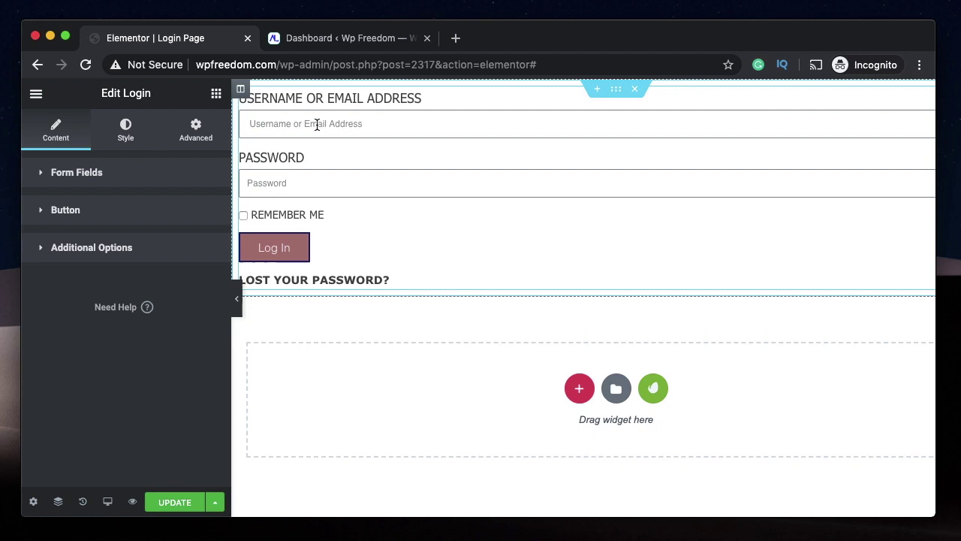
# - Change the button text to 'Go' and its size to Small
pyautogui.click(122, 217)
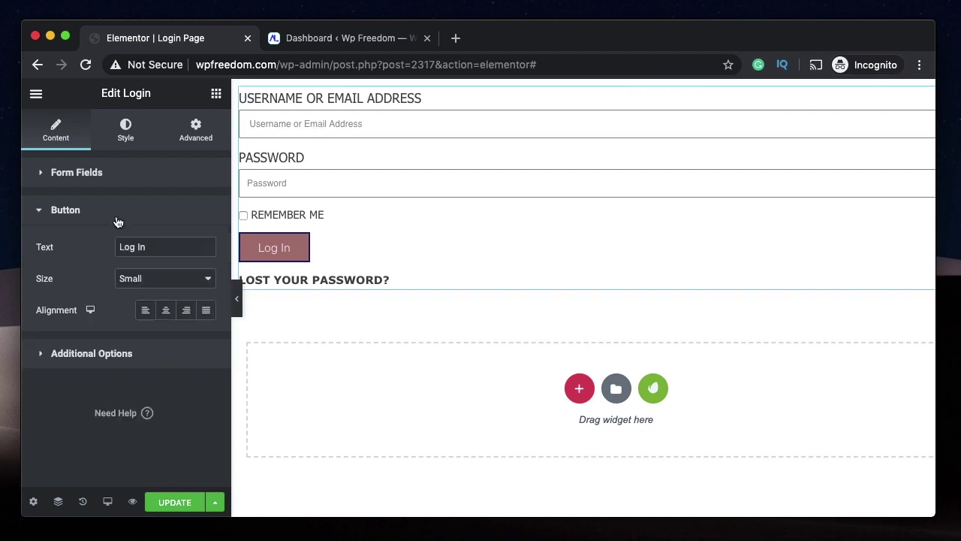
pyautogui.tripleClick(152, 249)
pyautogui.write('Go')
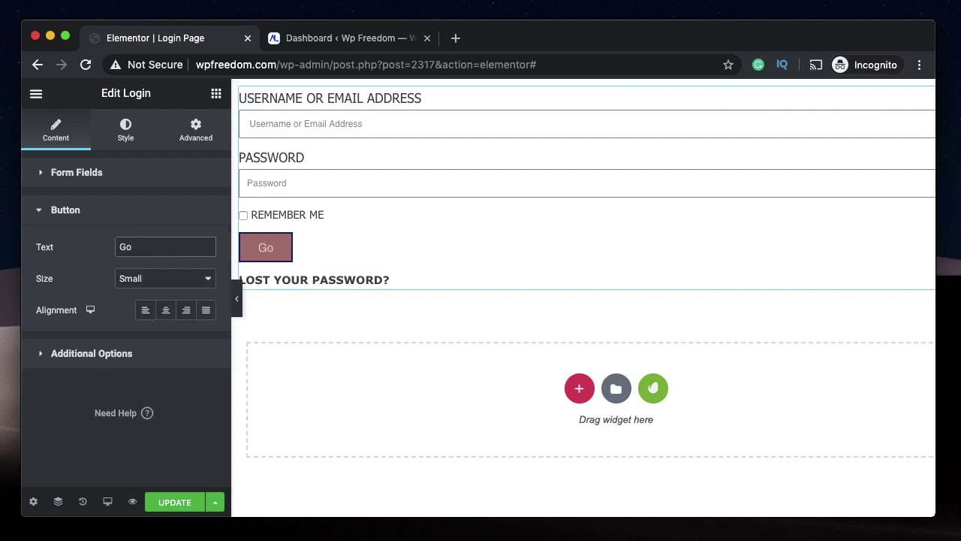
pyautogui.click(154, 288)
pyautogui.click(150, 292)
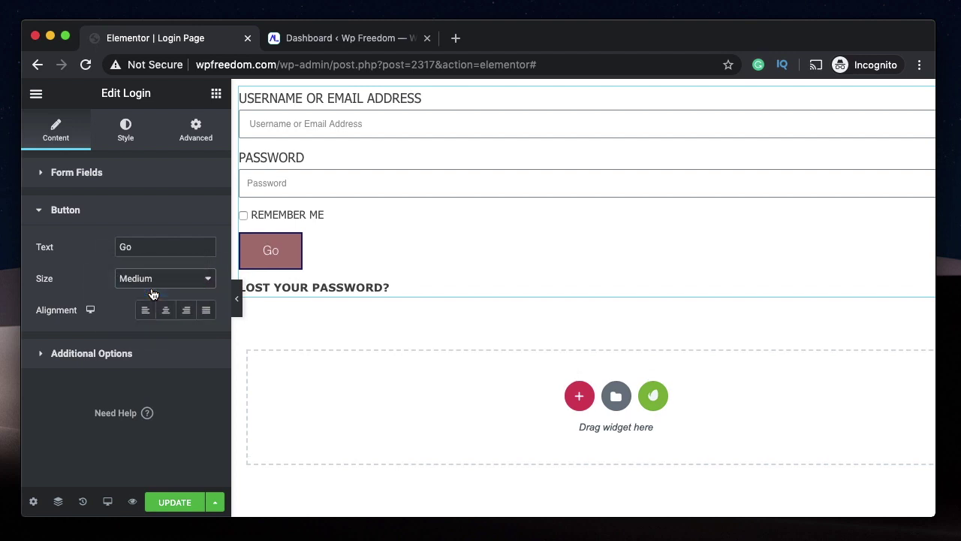
pyautogui.click(165, 282)
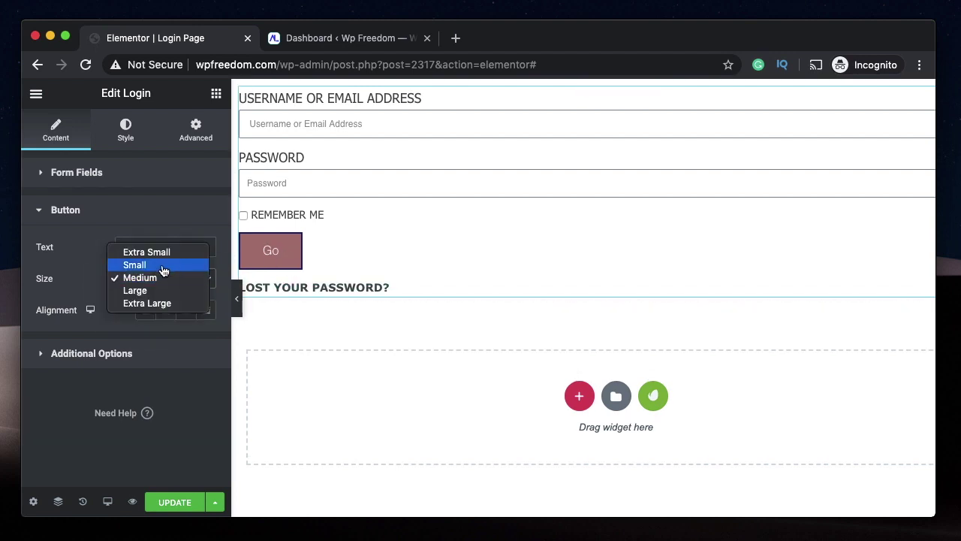
pyautogui.click(163, 267)
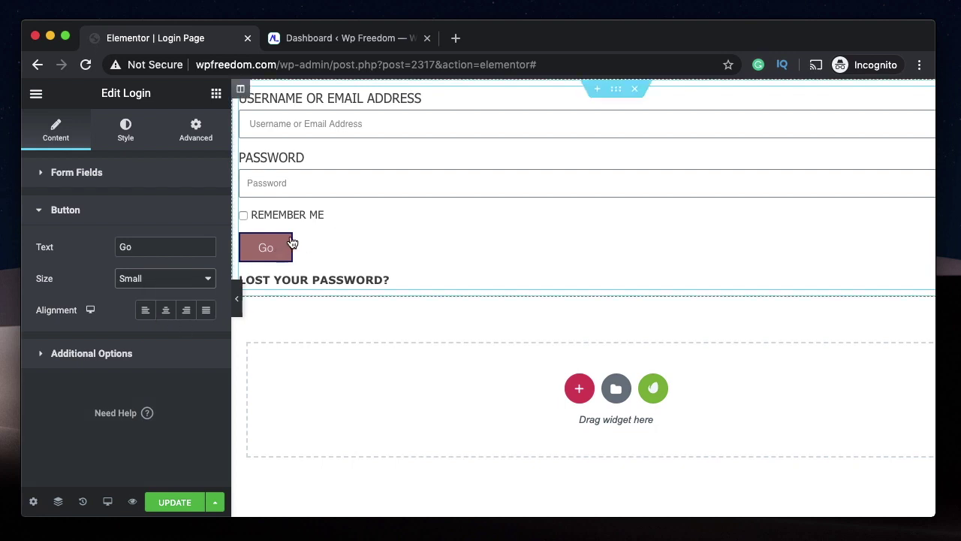
# - Enable Redirect After Login and choose the Home page as its target
pyautogui.click(92, 352)
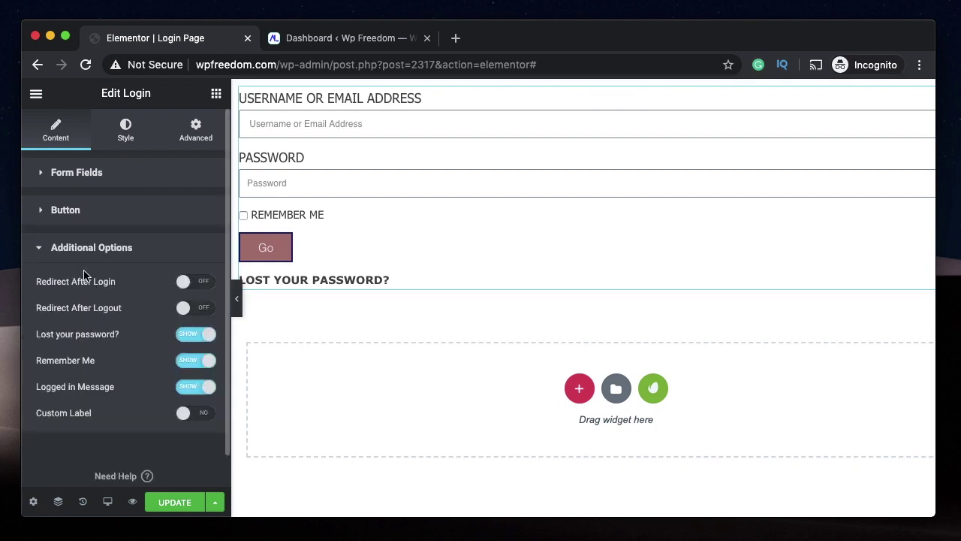
pyautogui.scroll(-1, 87, 276)
pyautogui.click(193, 248)
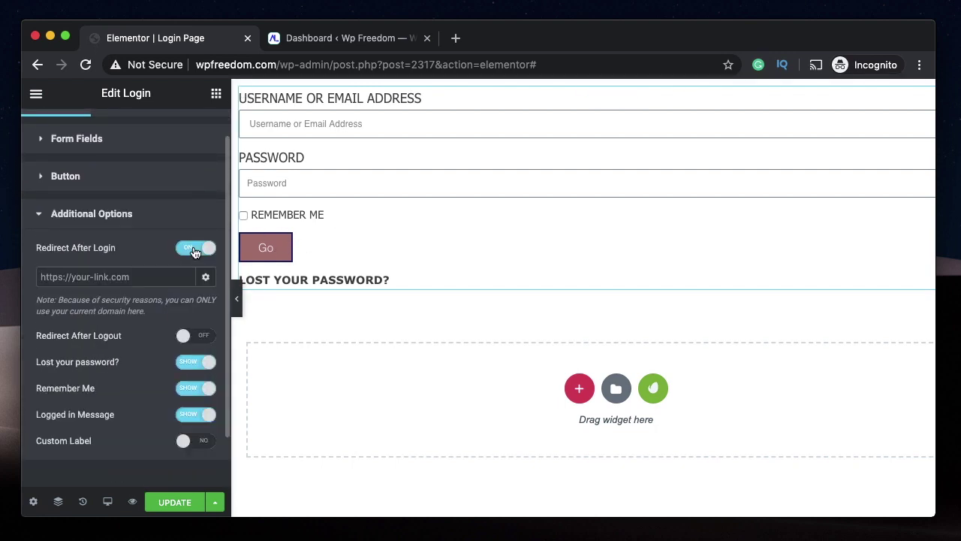
pyautogui.click(85, 276)
pyautogui.write('home')
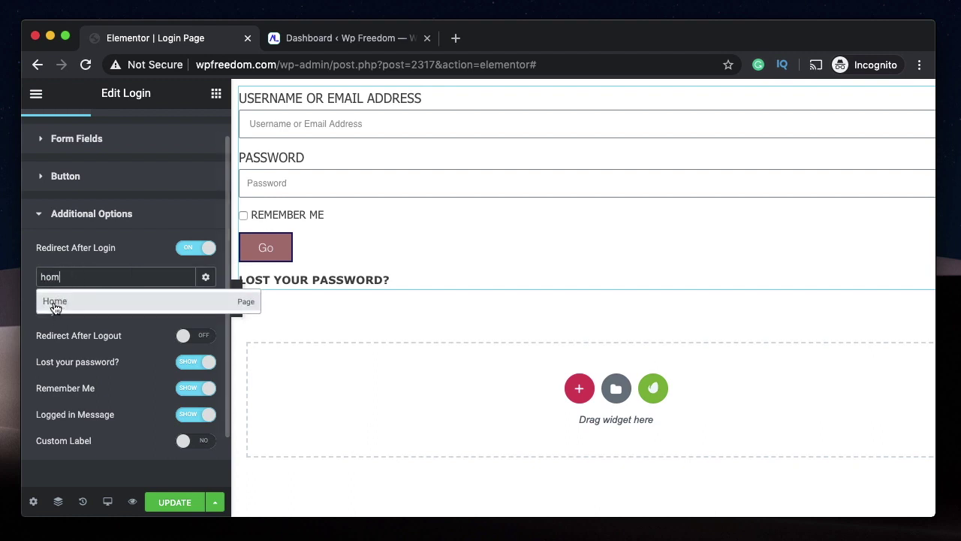
pyautogui.click(57, 301)
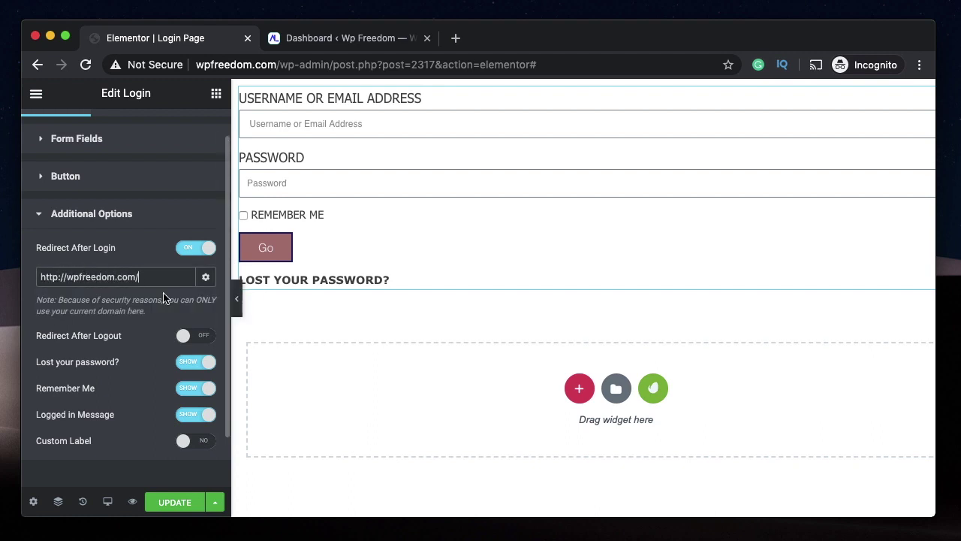
# - Enable Redirect After Logout and choose the Home page as its target
pyautogui.click(189, 335)
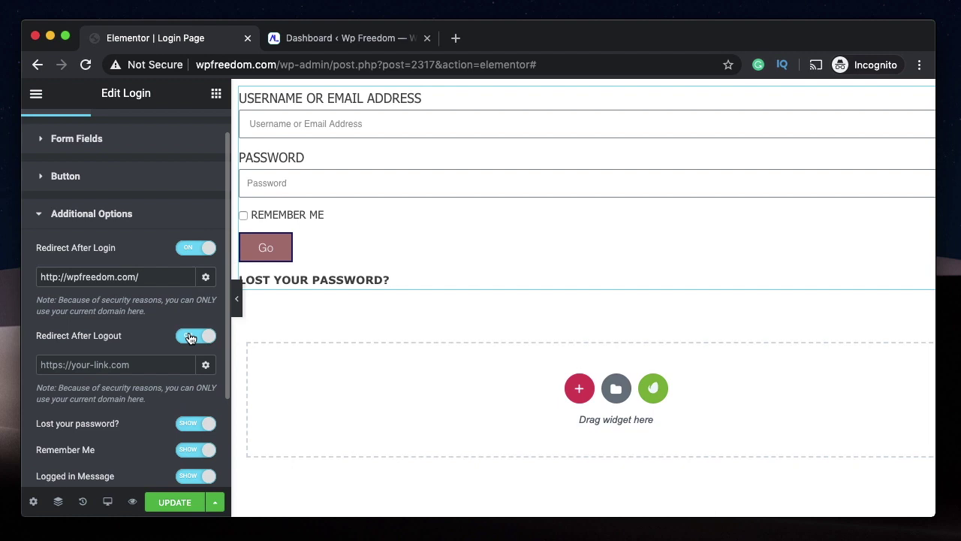
pyautogui.click(123, 362)
pyautogui.write('hom')
pyautogui.click(129, 390)
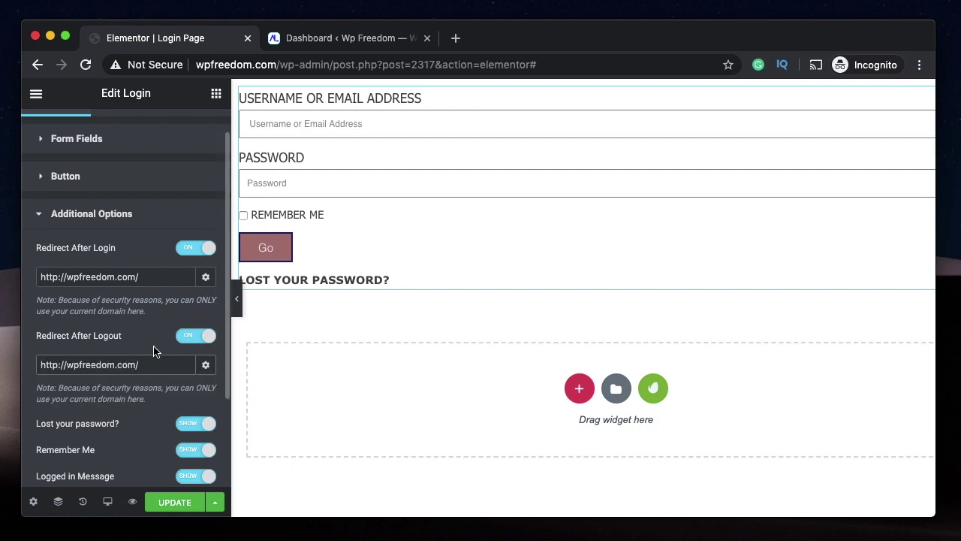
pyautogui.scroll(-1, 153, 351)
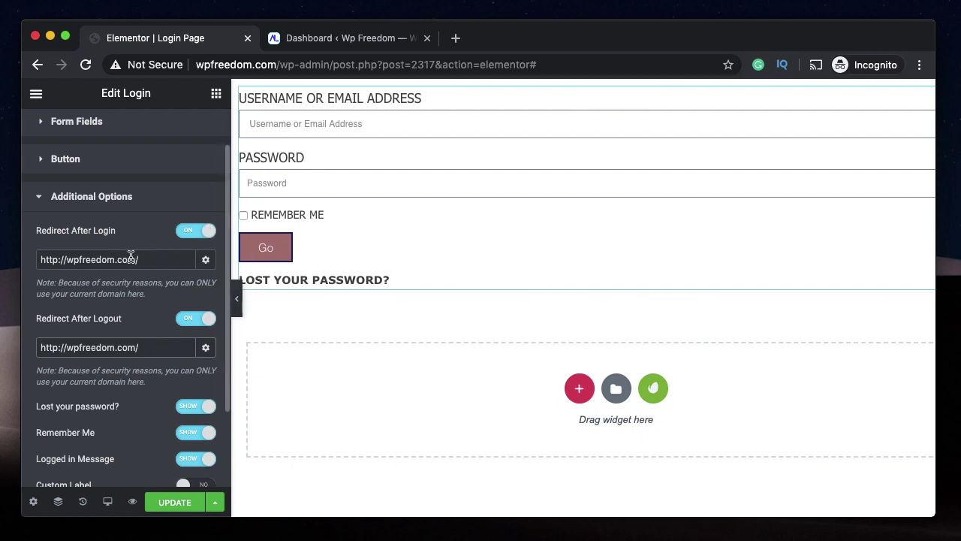
pyautogui.tripleClick(153, 339)
pyautogui.click(196, 353)
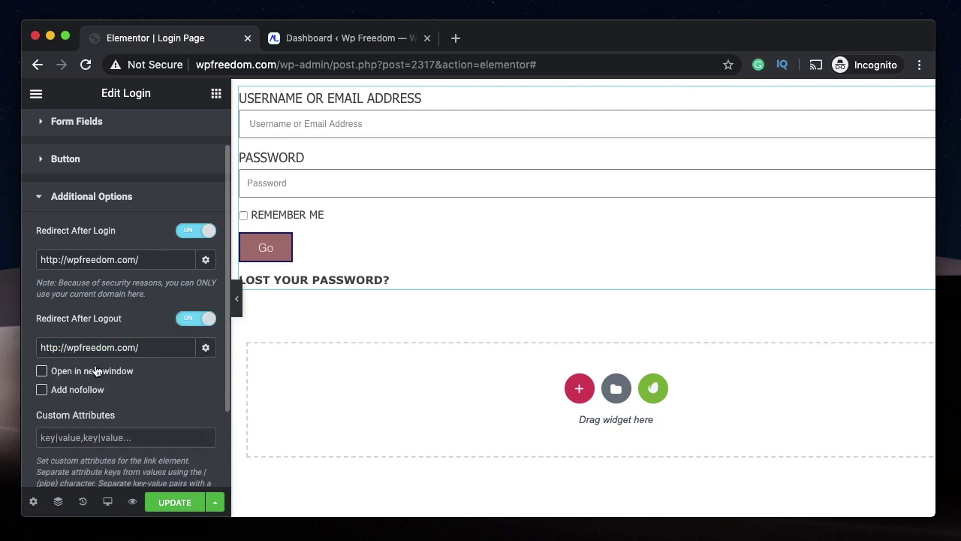
pyautogui.click(199, 351)
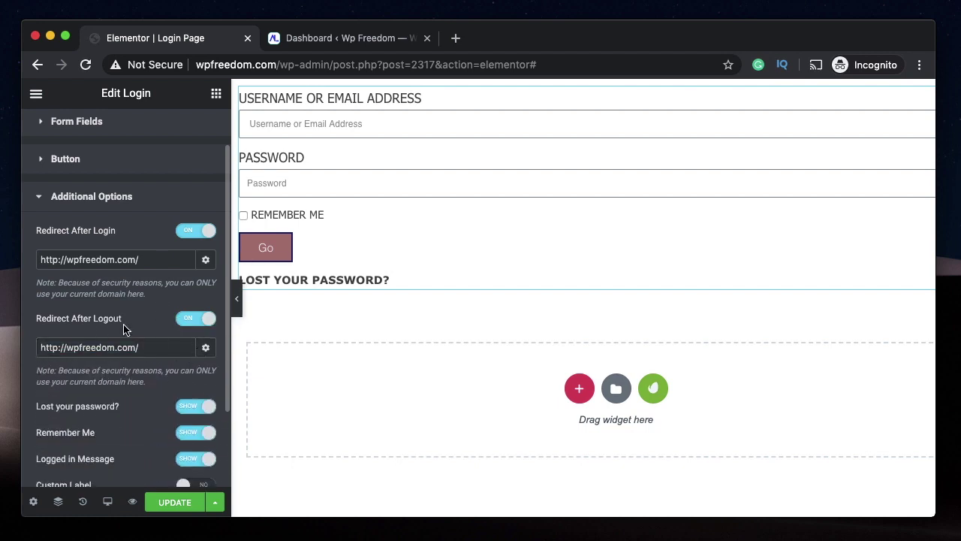
pyautogui.scroll(-3, 120, 319)
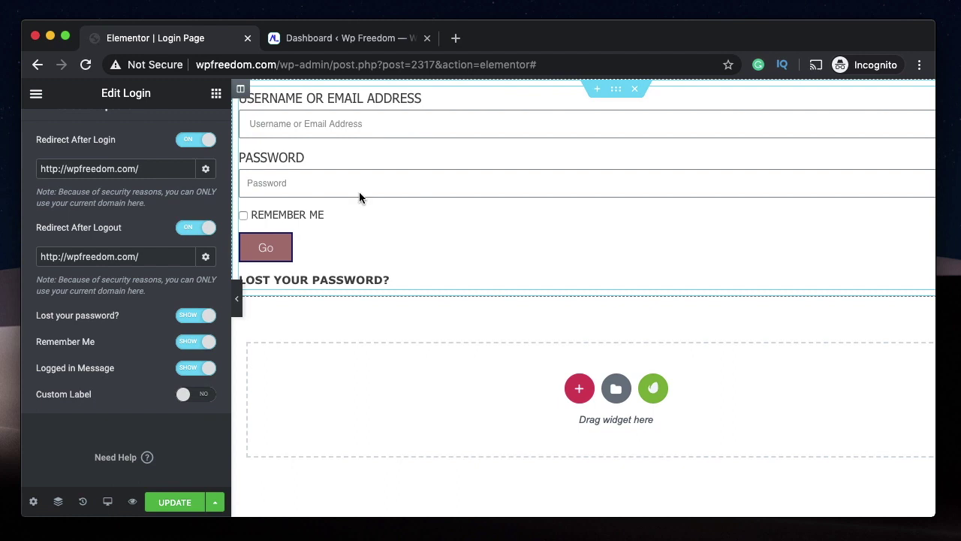
# - Try Custom Label with a 'Username' label, then restore it and turn Custom Label off
pyautogui.click(186, 393)
pyautogui.scroll(-2, 185, 392)
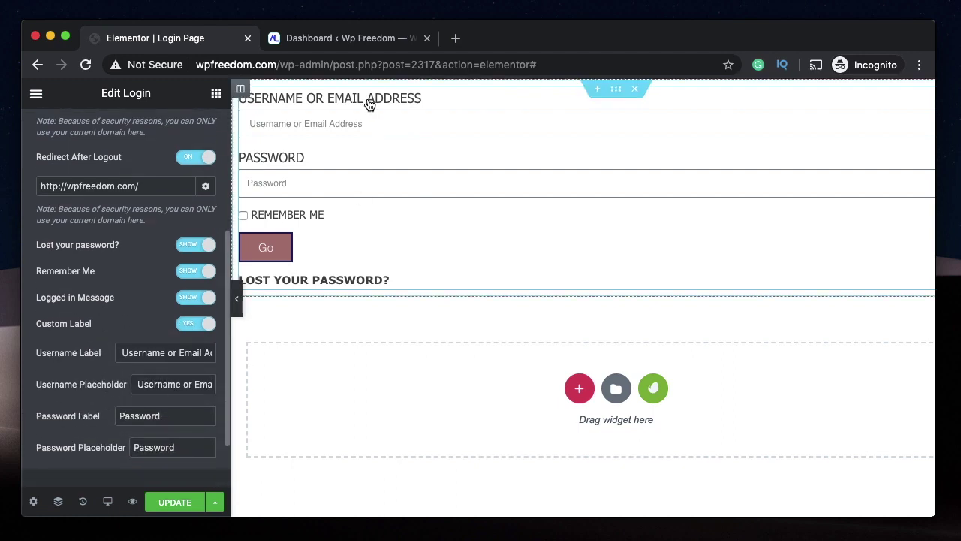
pyautogui.tripleClick(184, 353)
pyautogui.write('User')
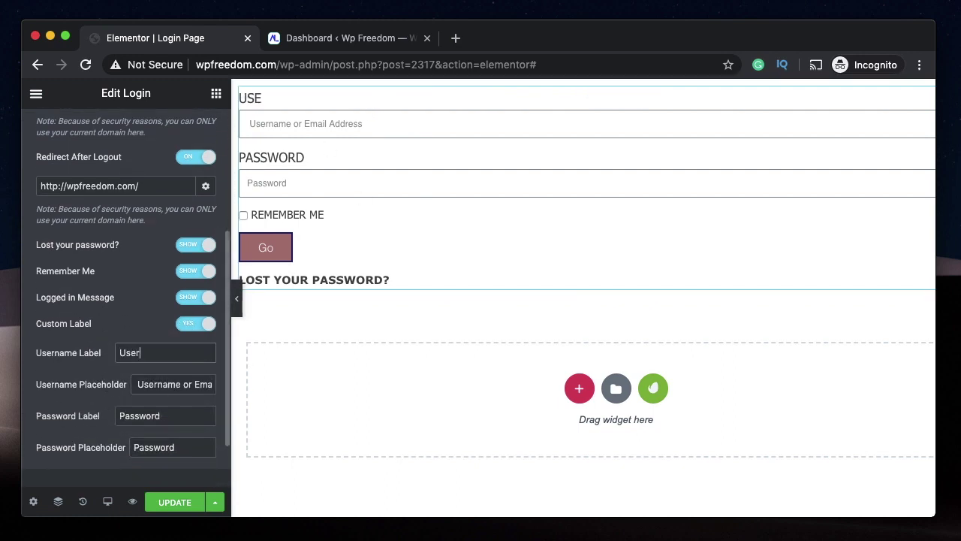
pyautogui.write('name')
pyautogui.tripleClick(160, 384)
pyautogui.hotkey('ctrl', 'c')
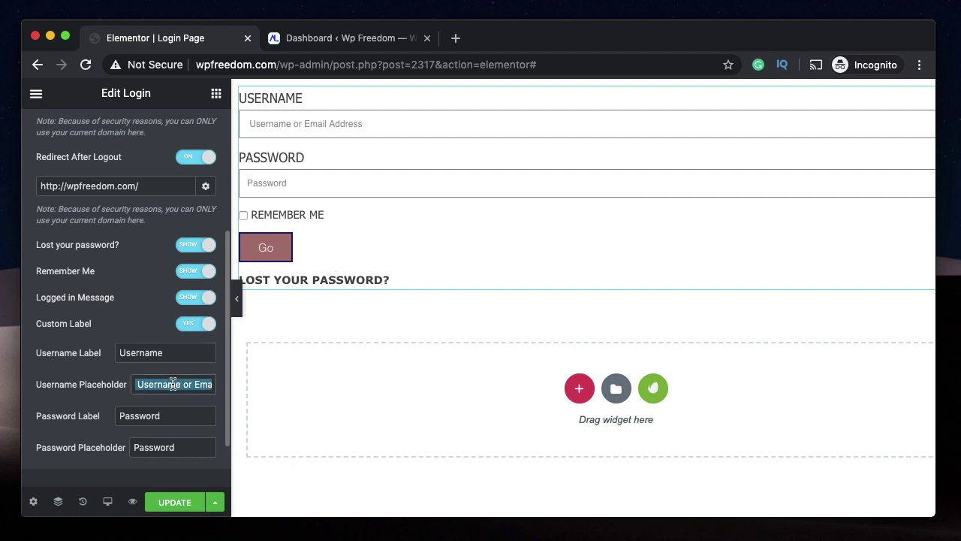
pyautogui.tripleClick(145, 353)
pyautogui.hotkey('ctrl', 'v')
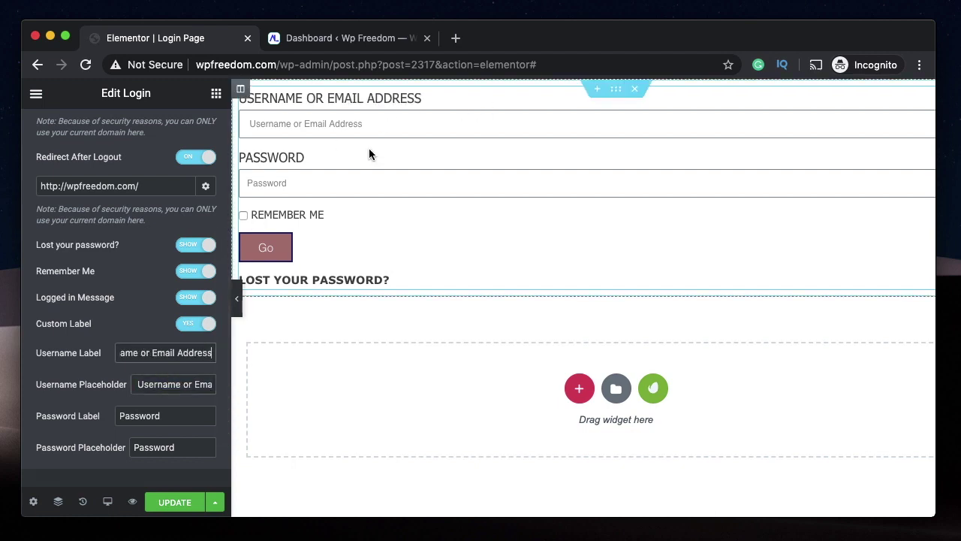
pyautogui.click(206, 324)
pyautogui.scroll(5, 128, 358)
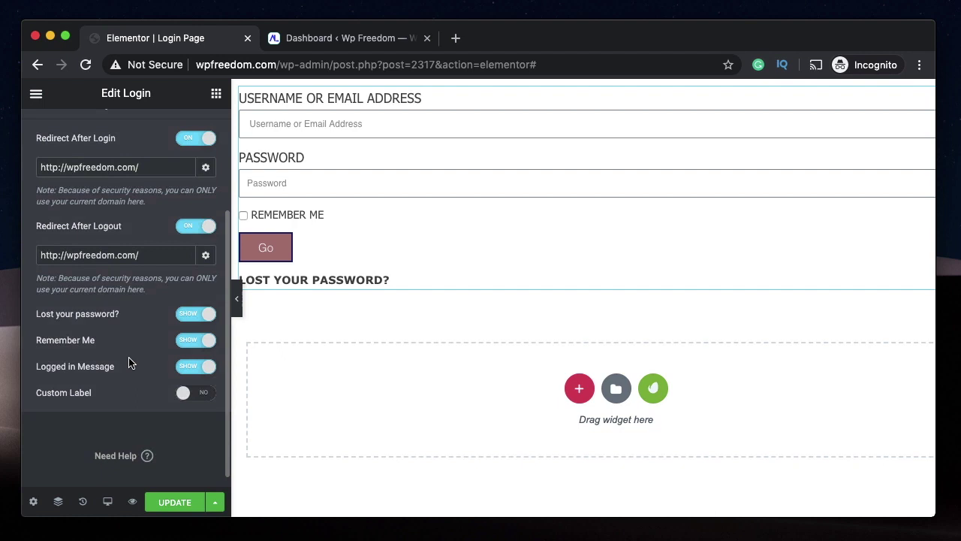
# - On the Style tab, set Rows Gap to 7 and Links Color to #180DEF
pyautogui.click(128, 120)
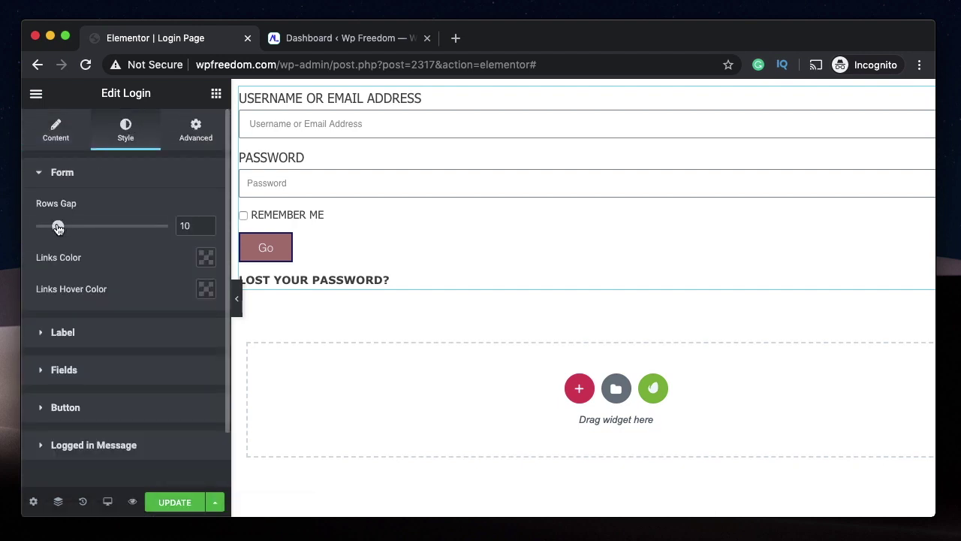
pyautogui.moveTo(58, 227); pyautogui.dragTo(51, 226)
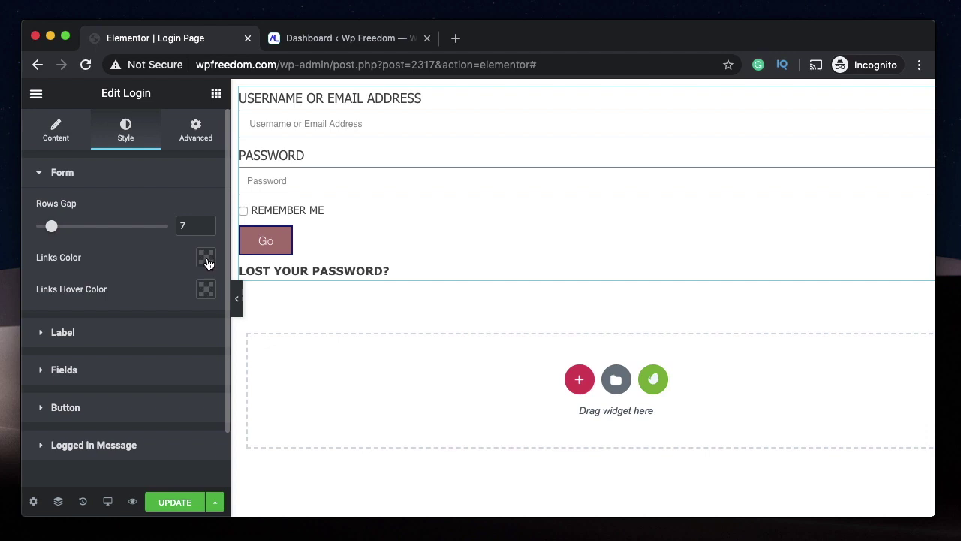
pyautogui.click(208, 259)
pyautogui.click(213, 292)
pyautogui.click(134, 293)
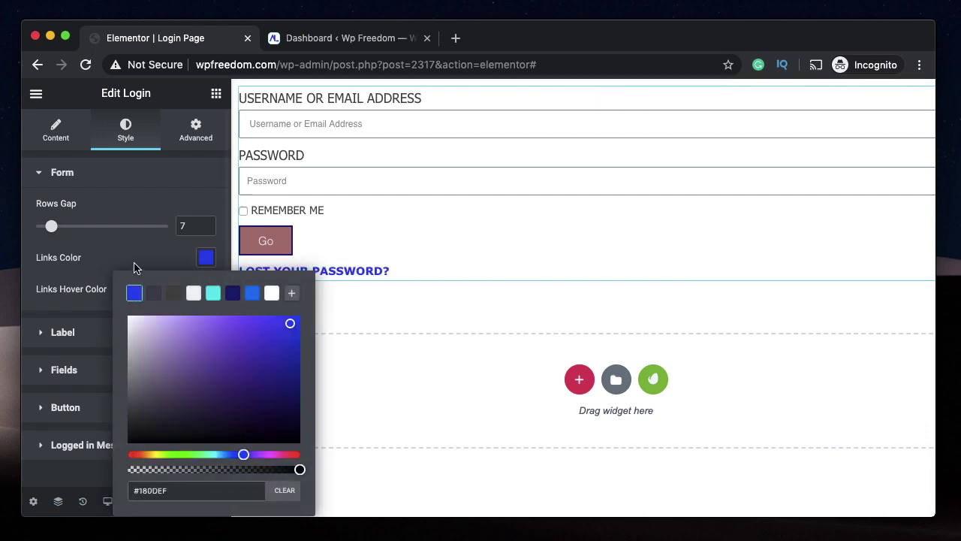
pyautogui.click(162, 259)
# - Set the Label Text Color to #0D73EF
pyautogui.click(108, 329)
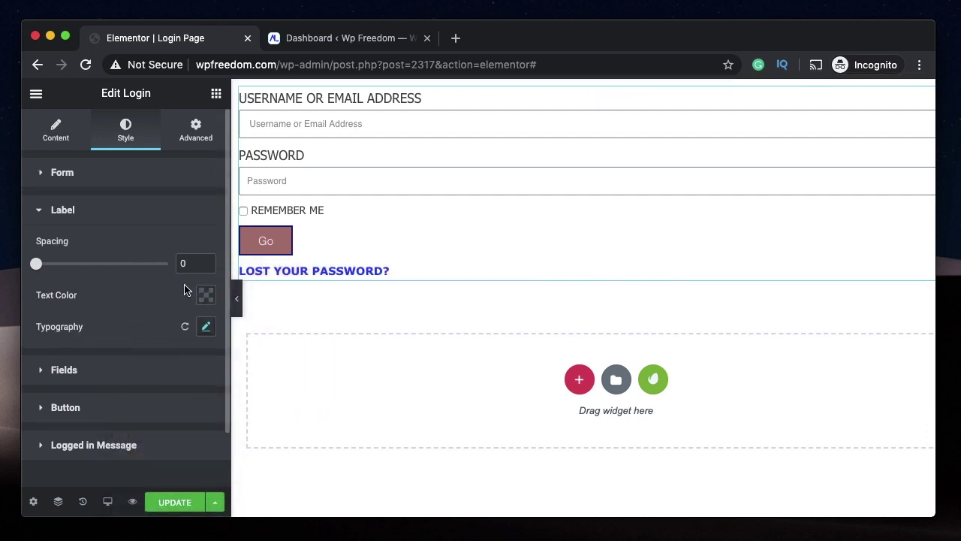
pyautogui.click(206, 294)
pyautogui.click(366, 195)
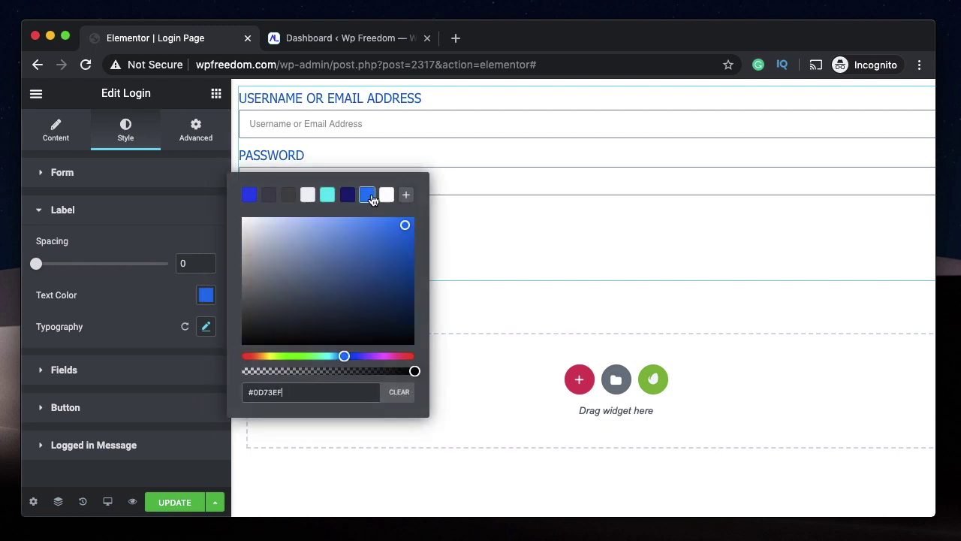
pyautogui.click(106, 316)
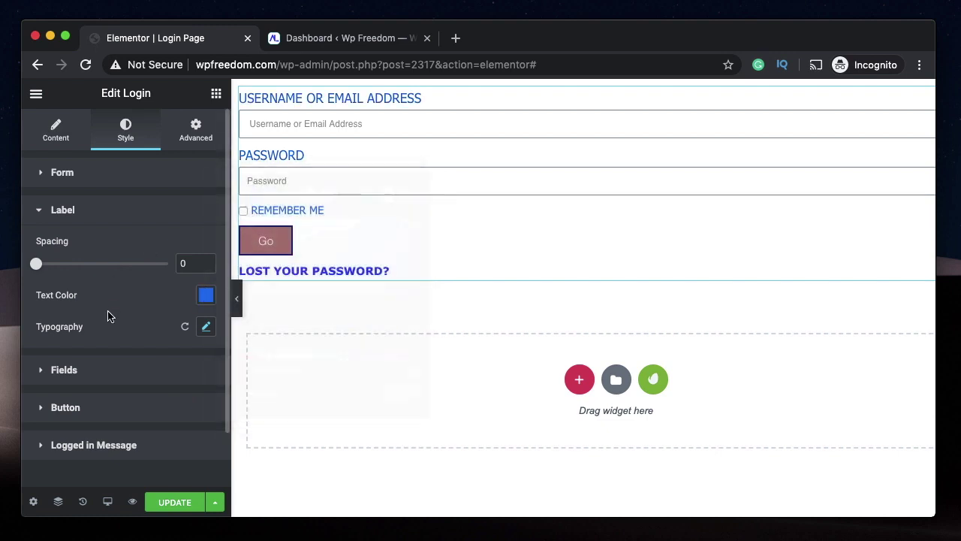
pyautogui.click(127, 222)
# - Give the Go button a navy background color
pyautogui.click(111, 257)
pyautogui.click(111, 259)
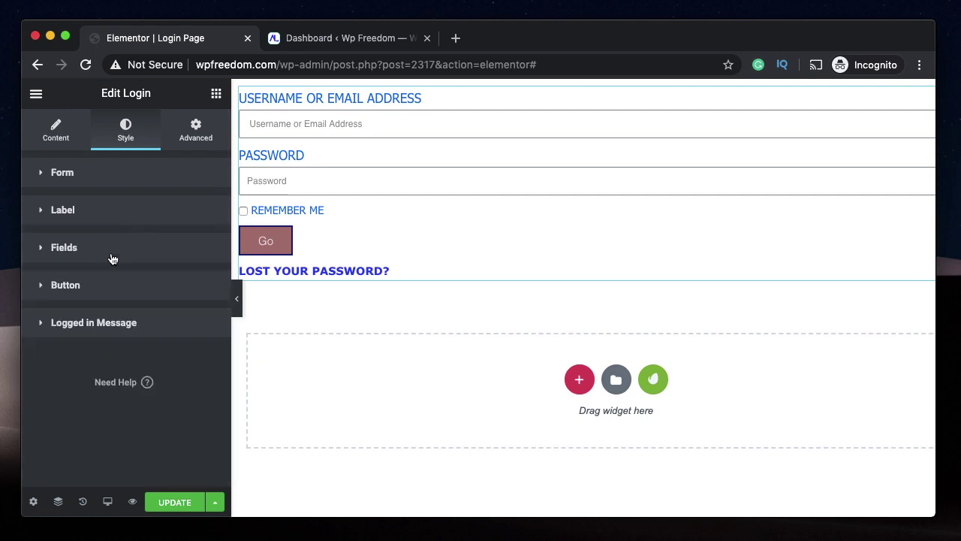
pyautogui.click(103, 285)
pyautogui.hotkey('ctrl', 'z')
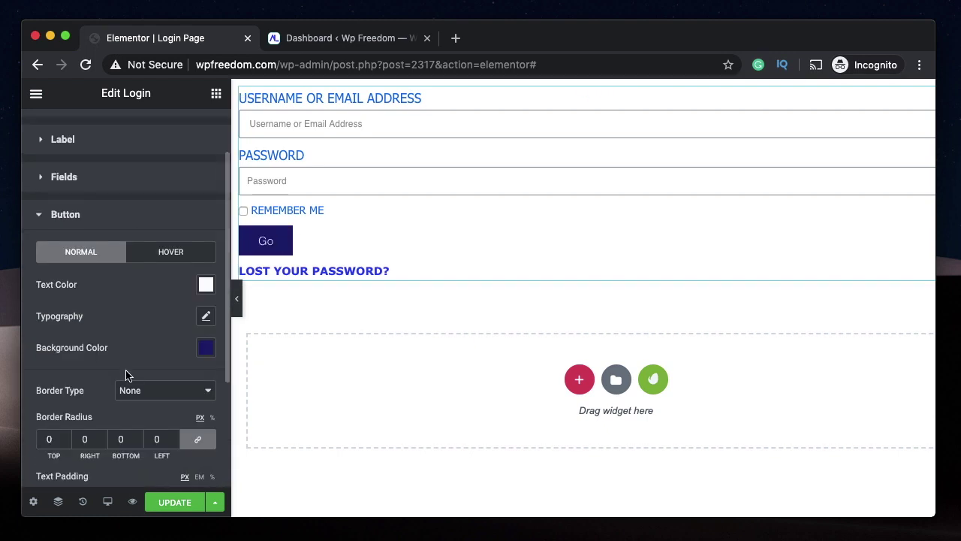
pyautogui.scroll(-3, 178, 325)
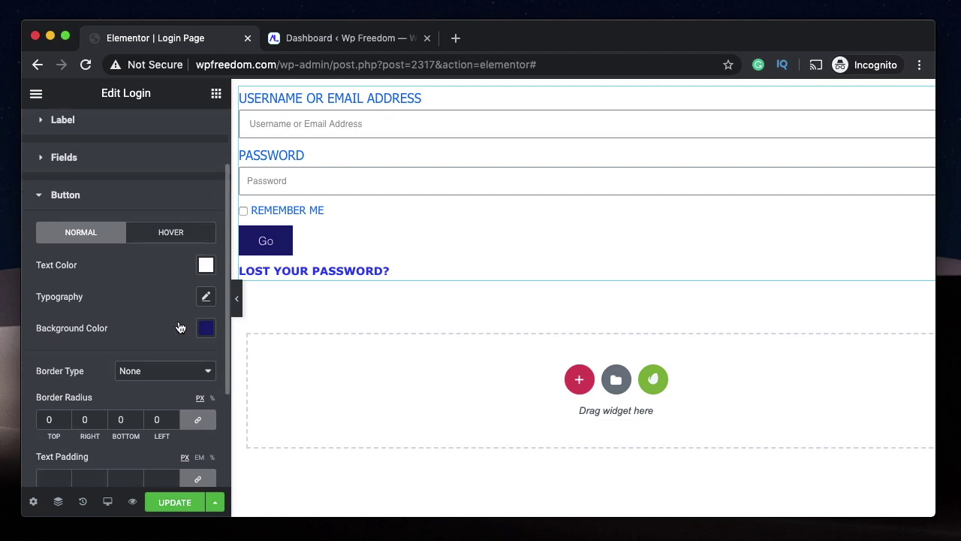
pyautogui.scroll(1, 178, 325)
pyautogui.scroll(-3, 136, 386)
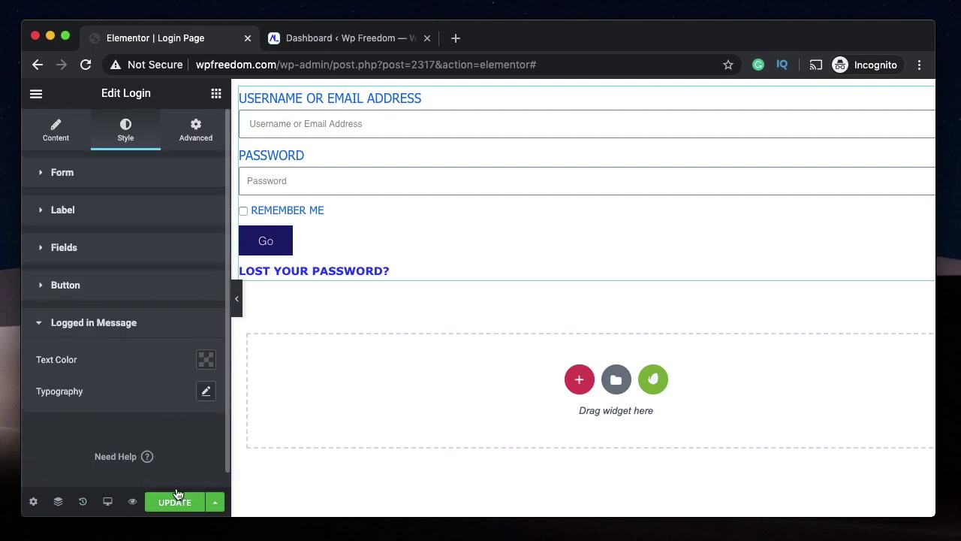
pyautogui.click(196, 130)
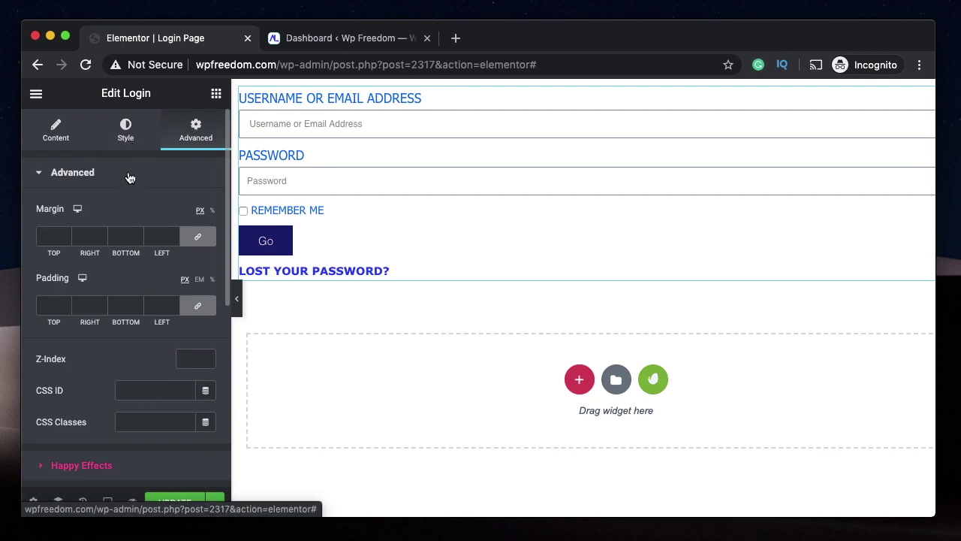
pyautogui.click(129, 172)
pyautogui.click(126, 129)
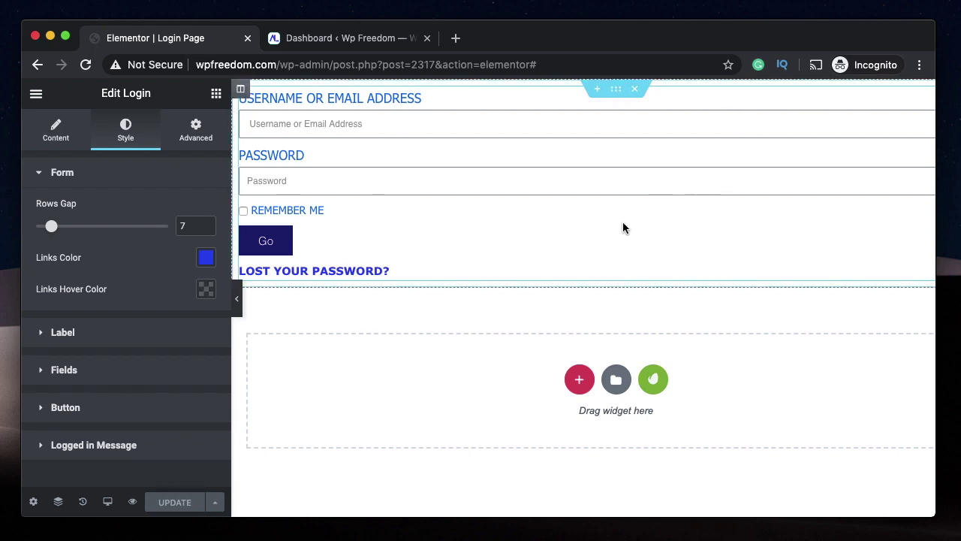
# - Set the login section's padding to 50 px on top, right, bottom and left
pyautogui.hscroll(2, 519, 137)
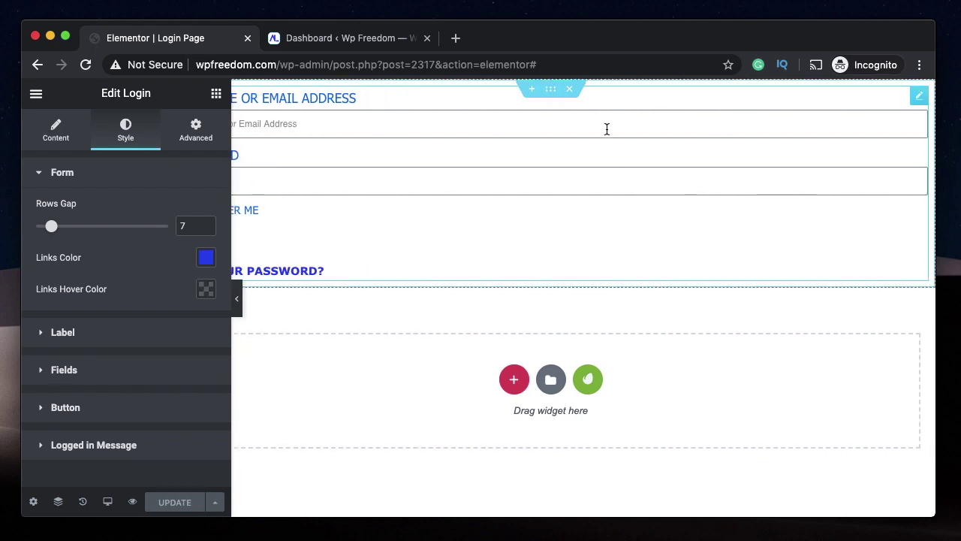
pyautogui.hscroll(-2, 607, 129)
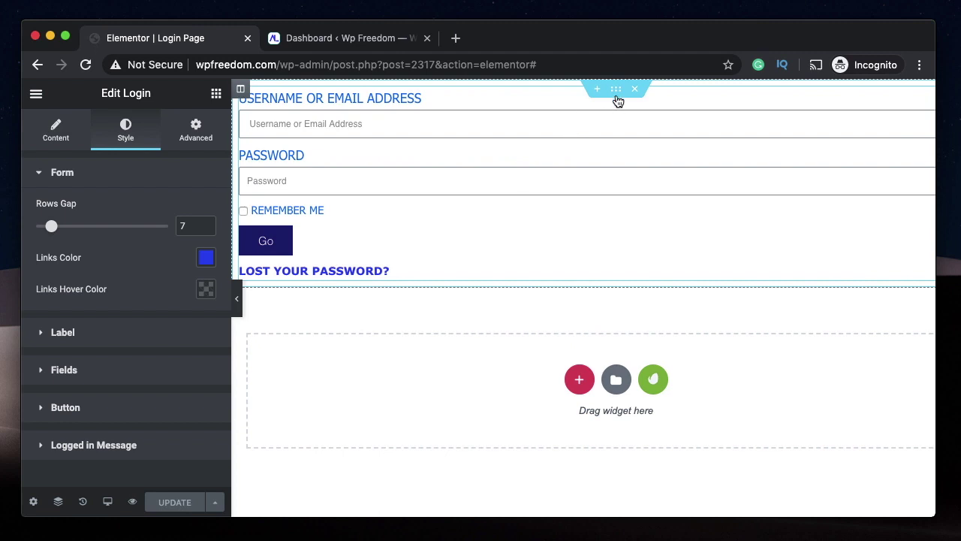
pyautogui.click(615, 90)
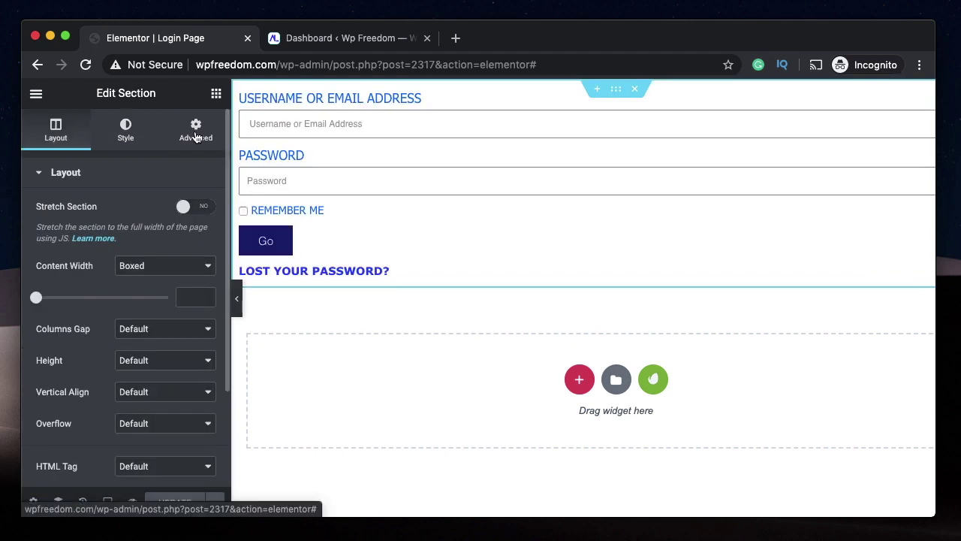
pyautogui.click(196, 133)
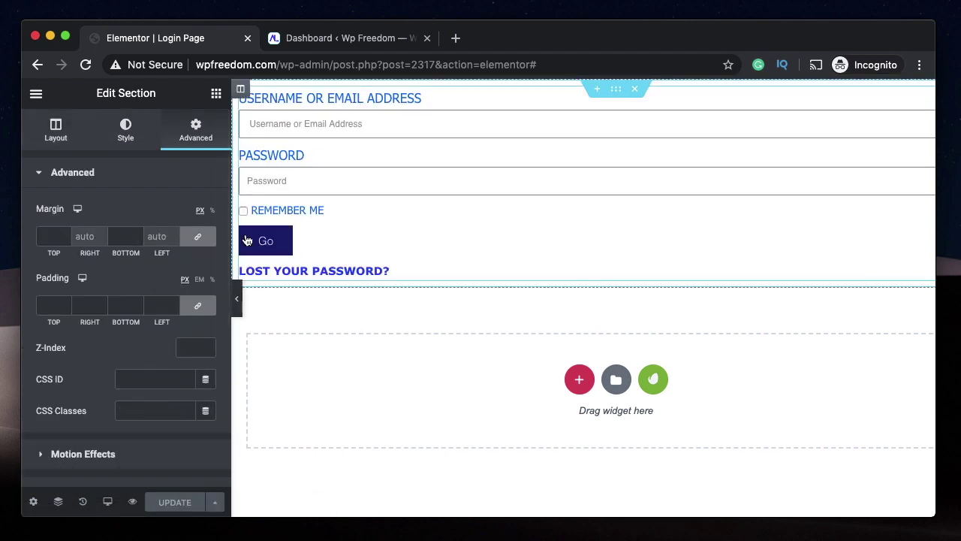
pyautogui.click(58, 307)
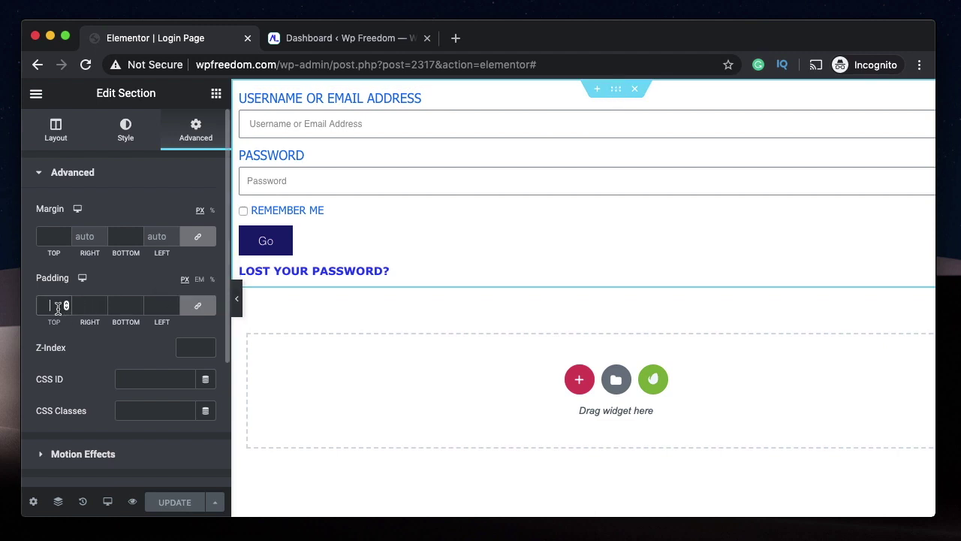
pyautogui.write('50')
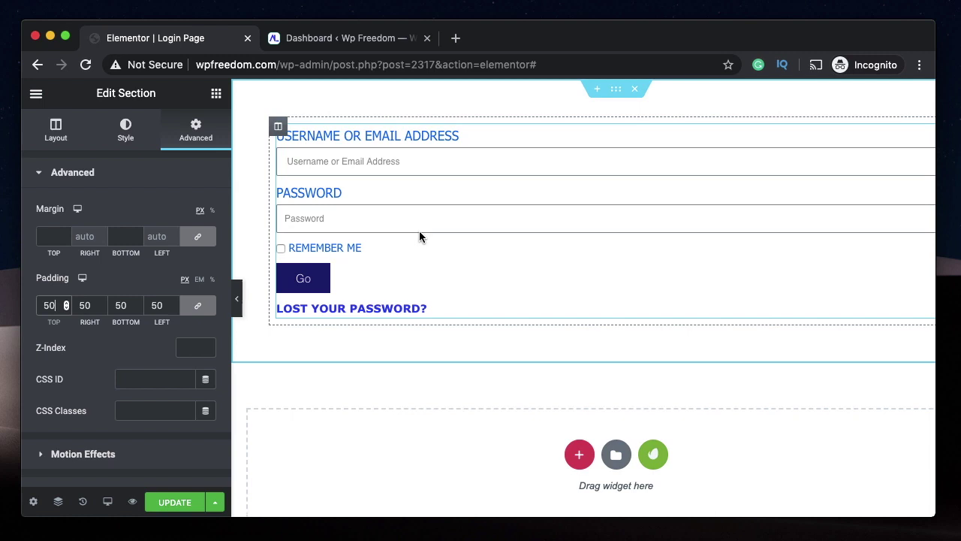
# - Unlink the column's padding and set it to 0, 30, 0, 30 in %
pyautogui.click(280, 126)
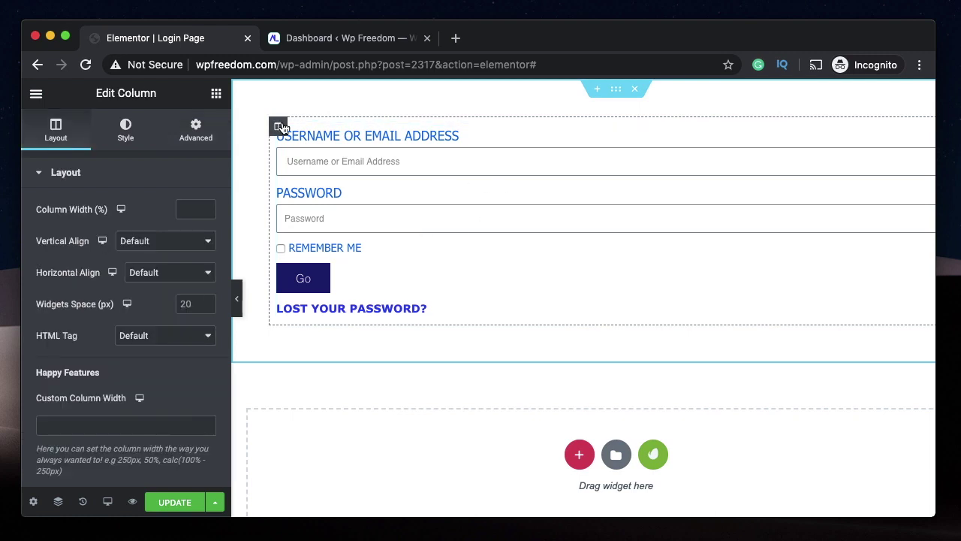
pyautogui.click(196, 129)
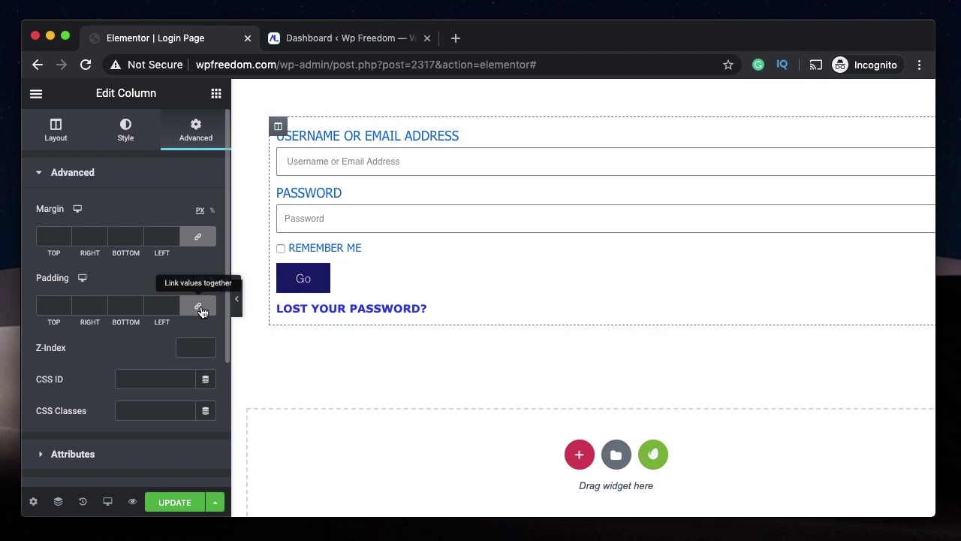
pyautogui.click(201, 311)
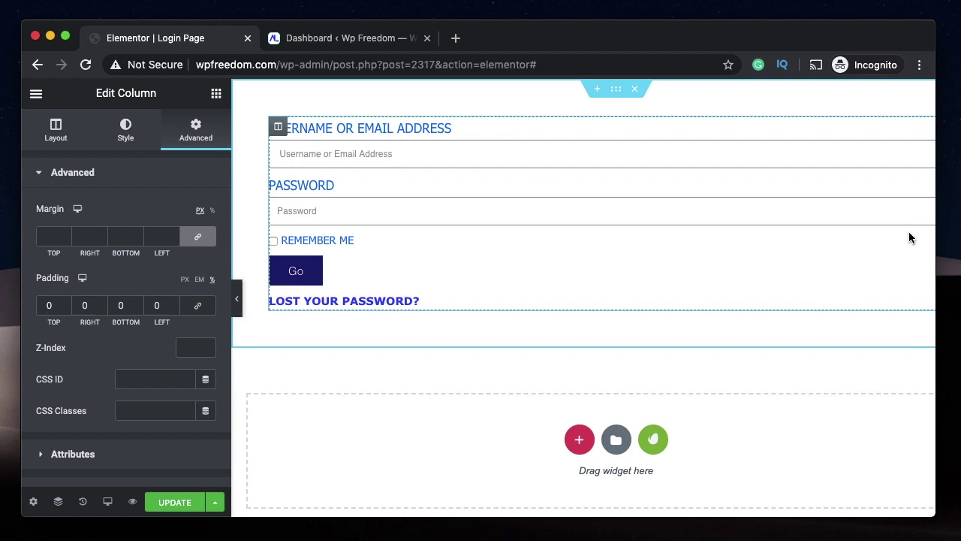
pyautogui.hscroll(2, 809, 238)
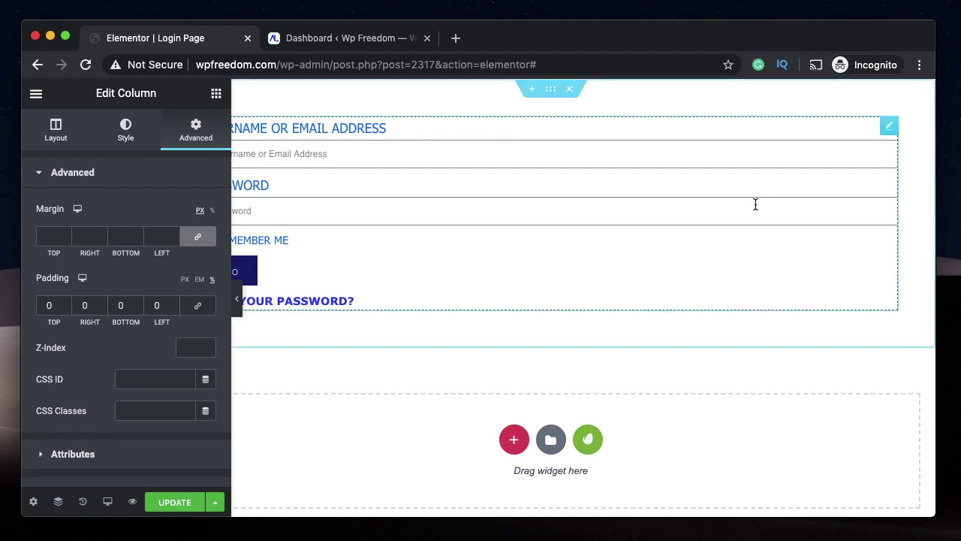
pyautogui.hscroll(-2, 755, 204)
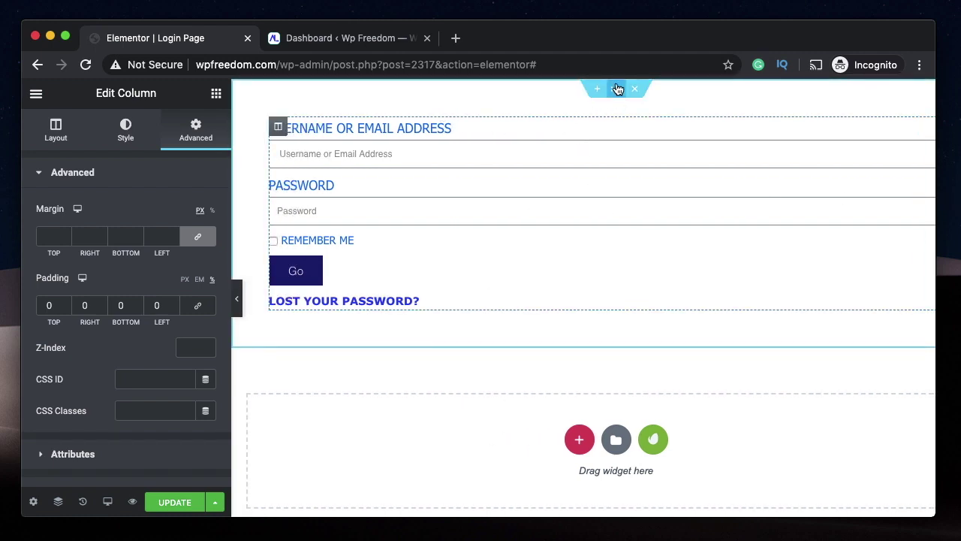
pyautogui.click(486, 330)
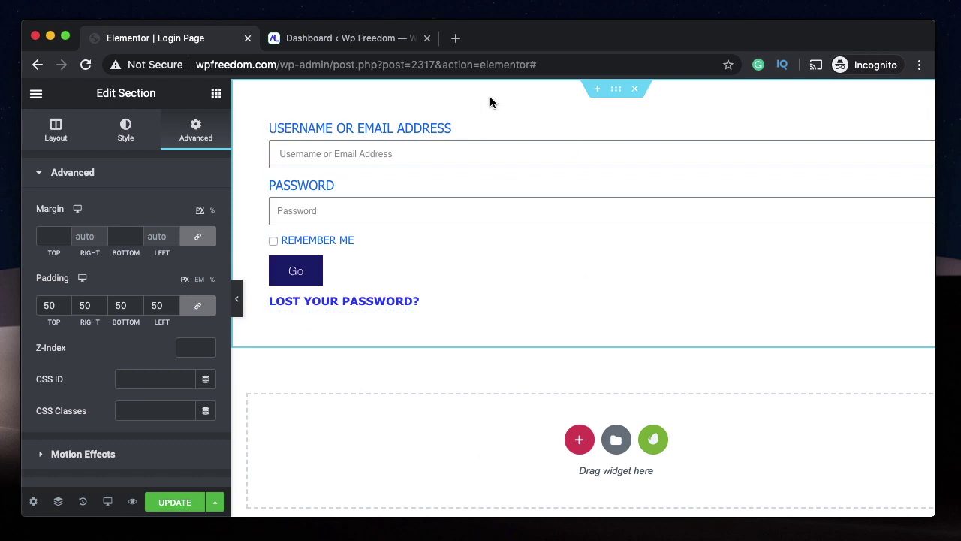
pyautogui.click(277, 127)
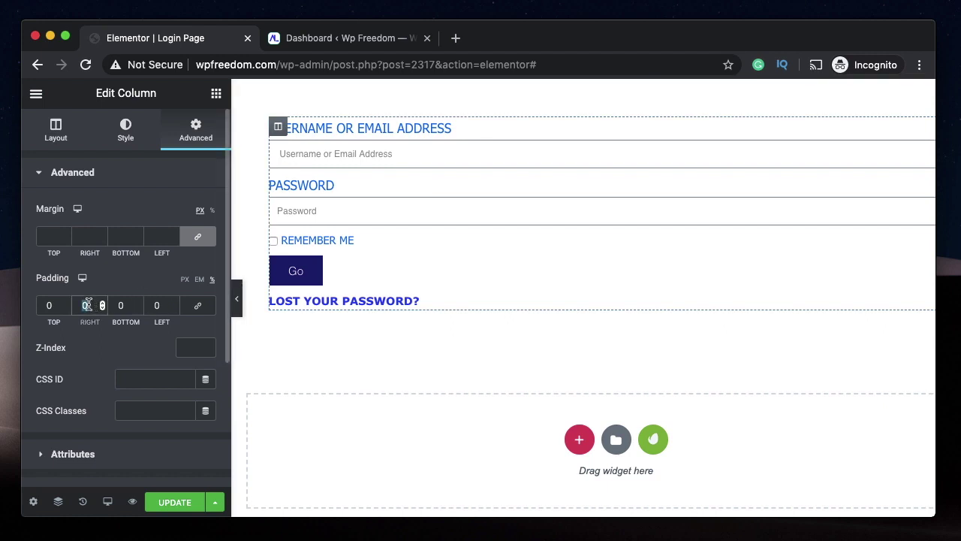
pyautogui.write('30')
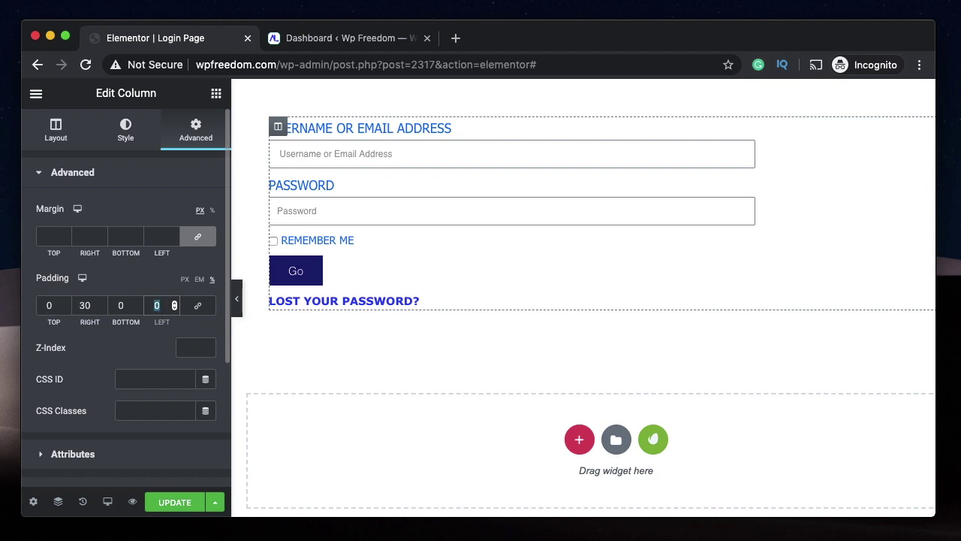
pyautogui.write('30')
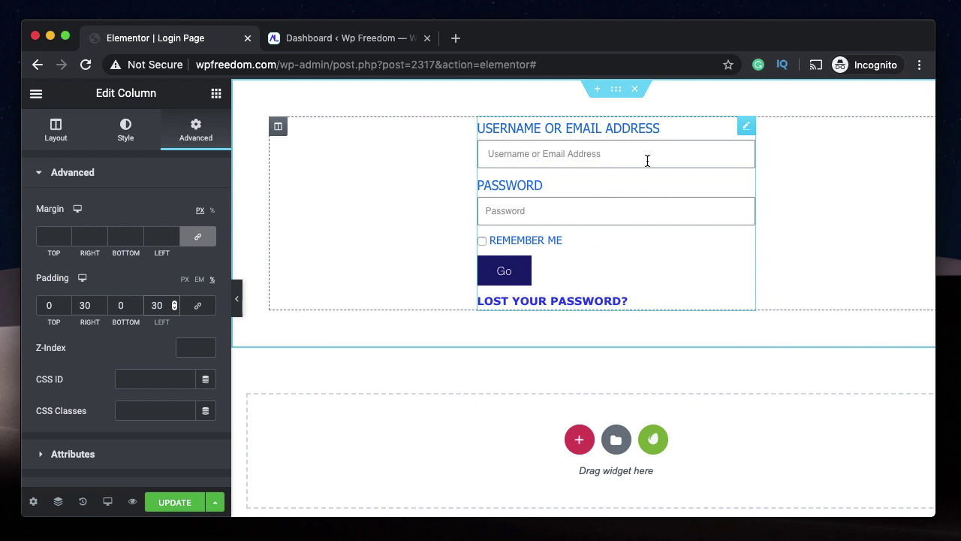
# - In Mobile responsive mode, set the column's padding to 0
pyautogui.moveTo(107, 501)
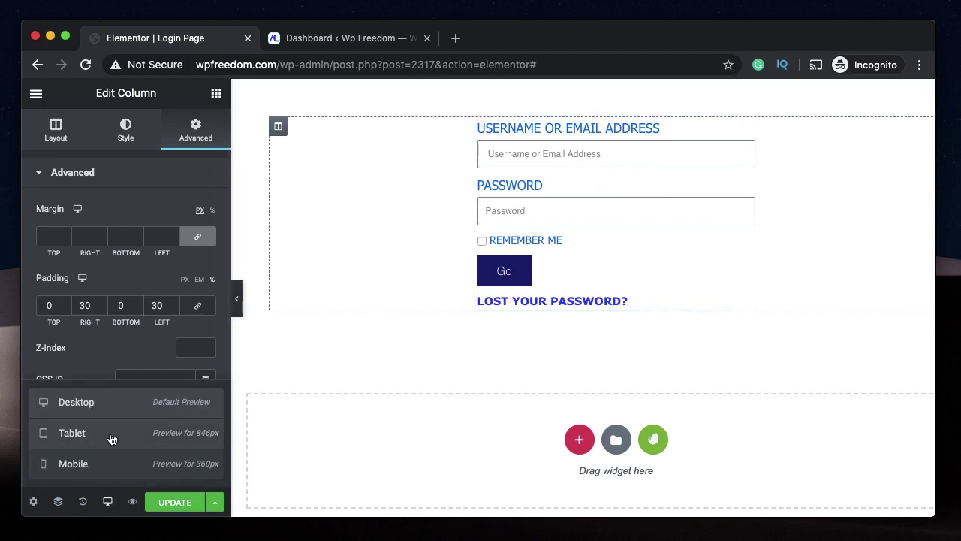
pyautogui.click(111, 439)
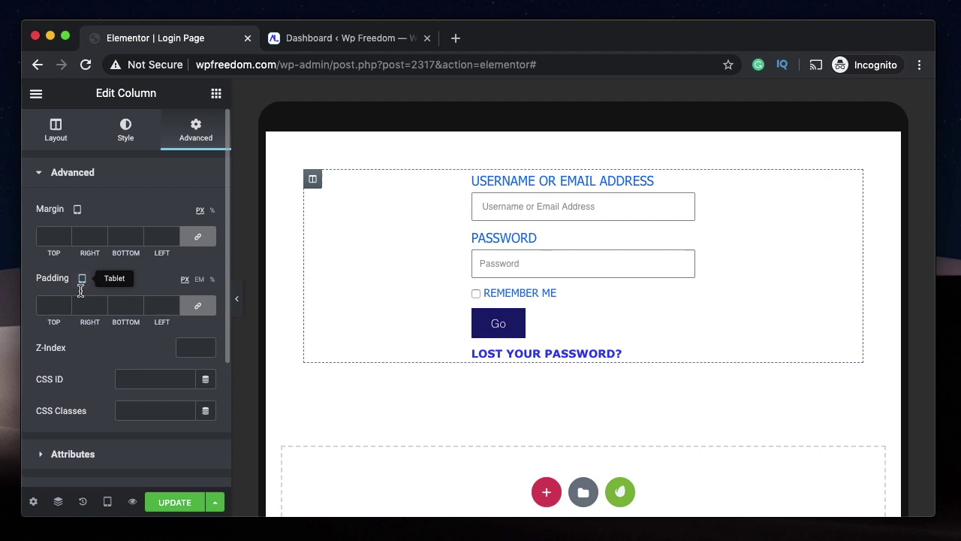
pyautogui.moveTo(79, 211)
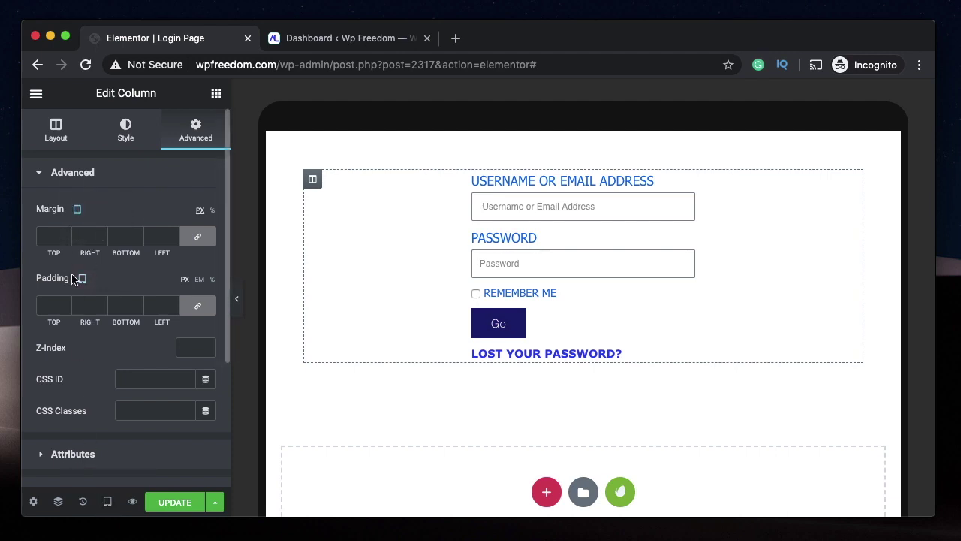
pyautogui.click(107, 501)
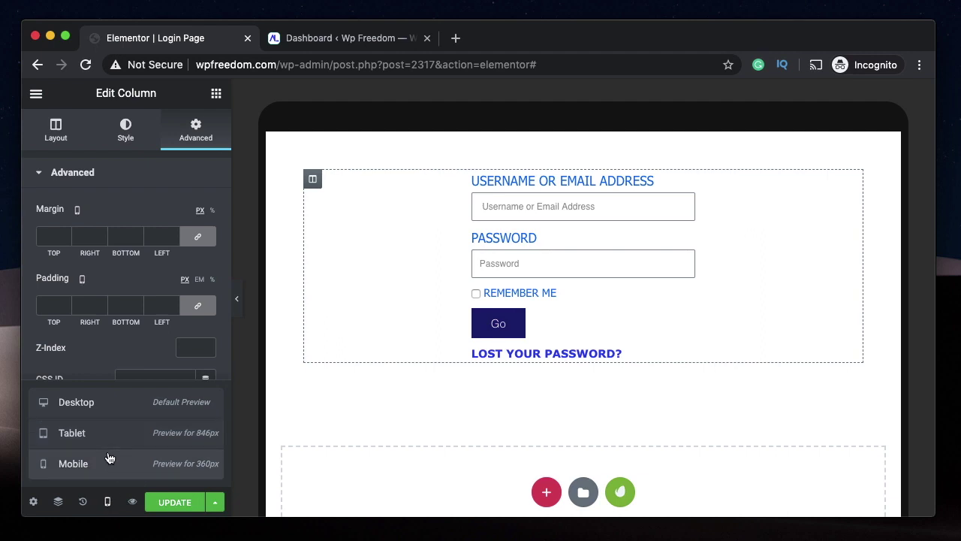
pyautogui.click(109, 459)
pyautogui.click(108, 502)
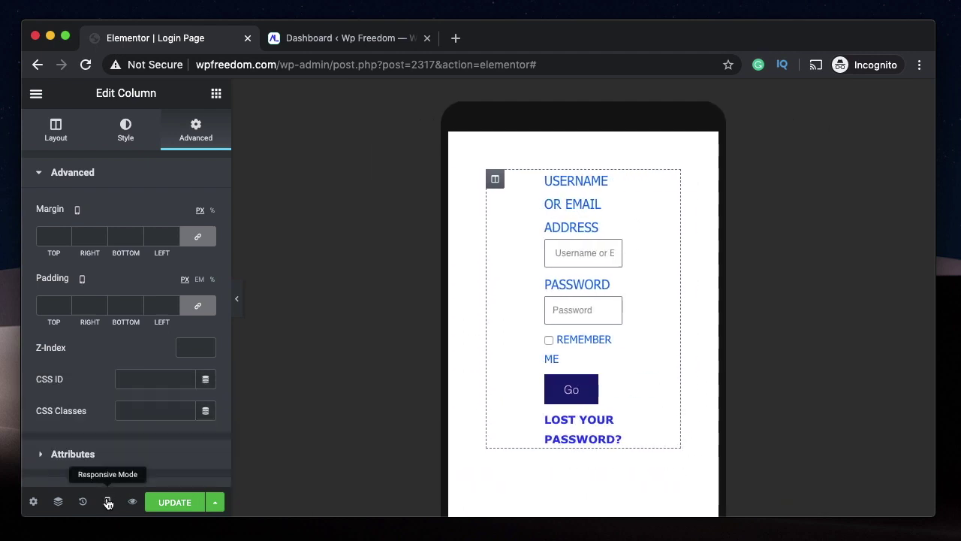
pyautogui.click(52, 235)
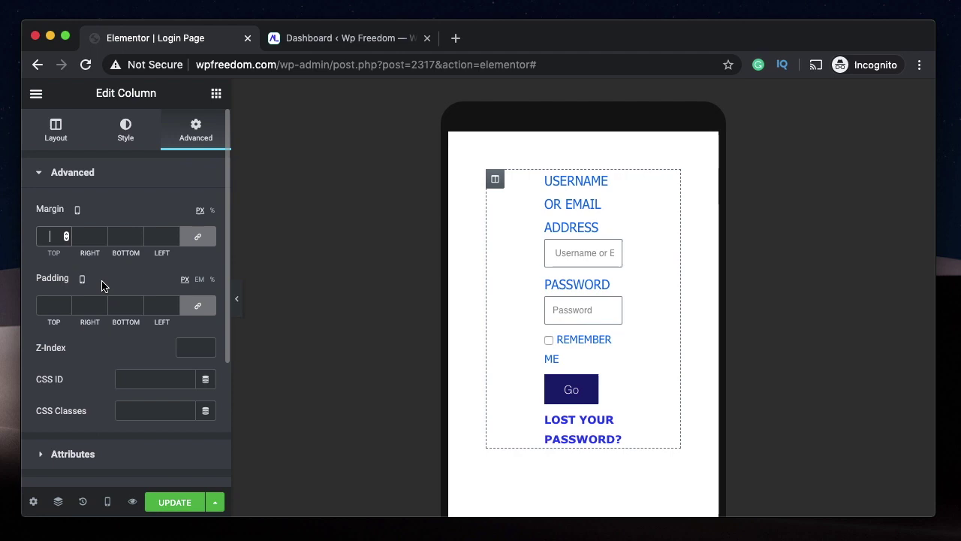
pyautogui.scroll(-5, 102, 284)
pyautogui.scroll(5, 95, 225)
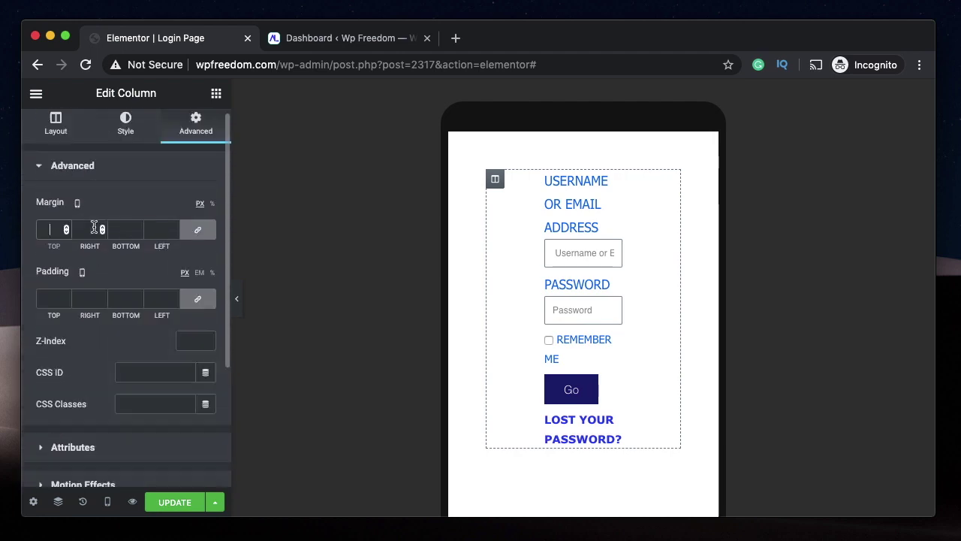
pyautogui.click(85, 307)
pyautogui.write('0')
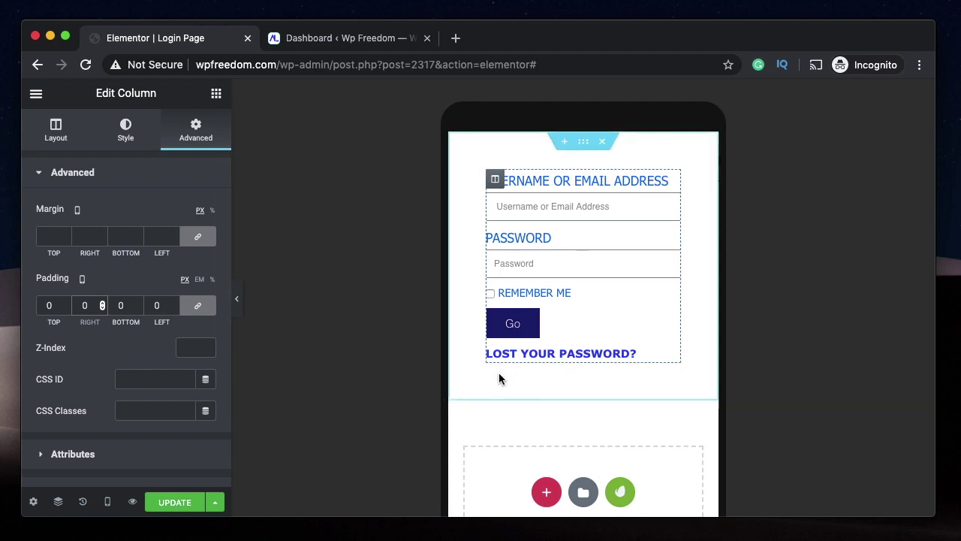
# - Switch the preview back through Tablet to Desktop
pyautogui.click(77, 210)
pyautogui.click(76, 188)
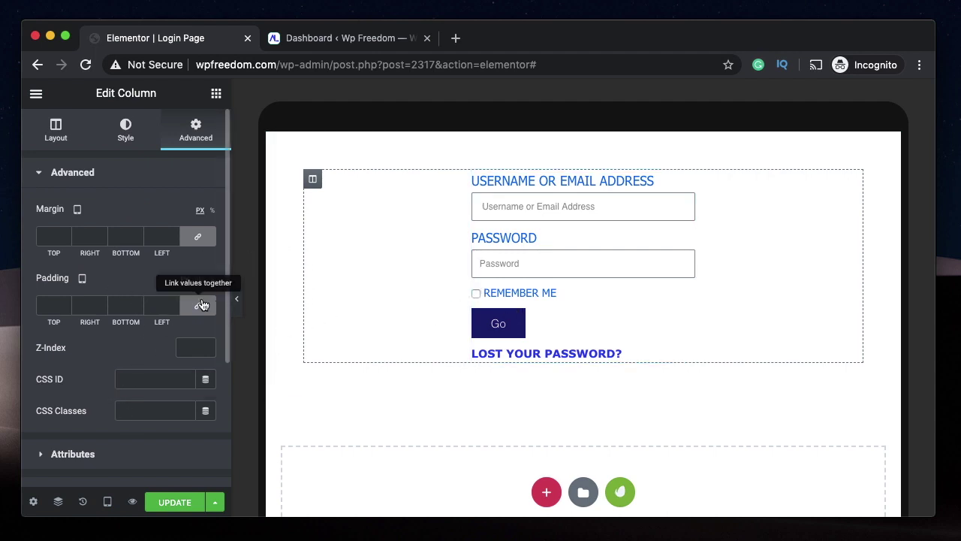
pyautogui.click(78, 210)
pyautogui.click(79, 192)
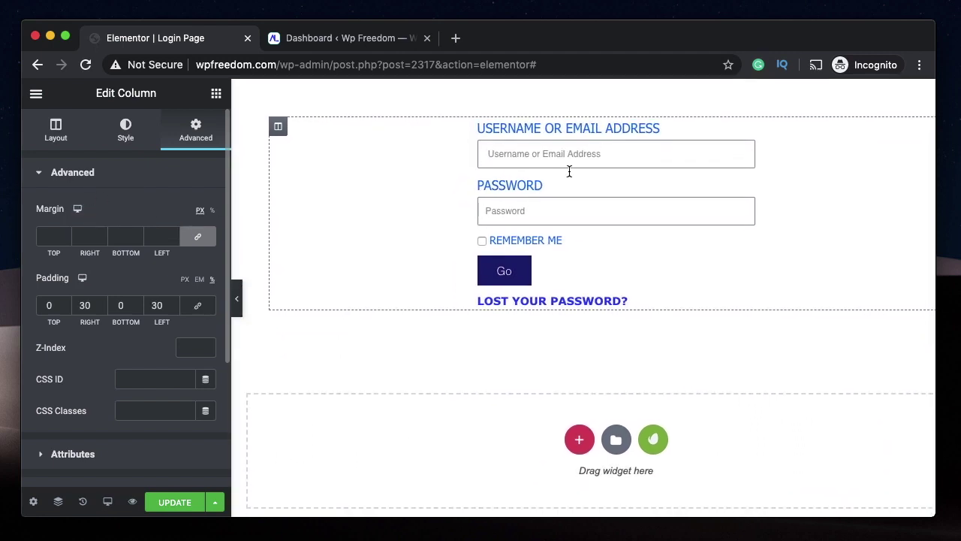
# - Update the page and preview it, which shows the 'already logged in' message
pyautogui.click(169, 502)
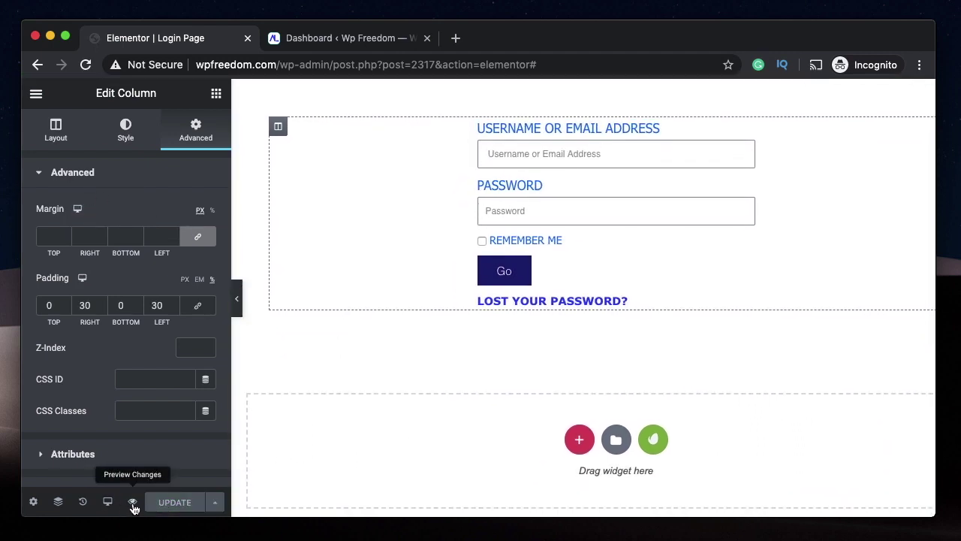
pyautogui.click(132, 500)
pyautogui.tripleClick(394, 149)
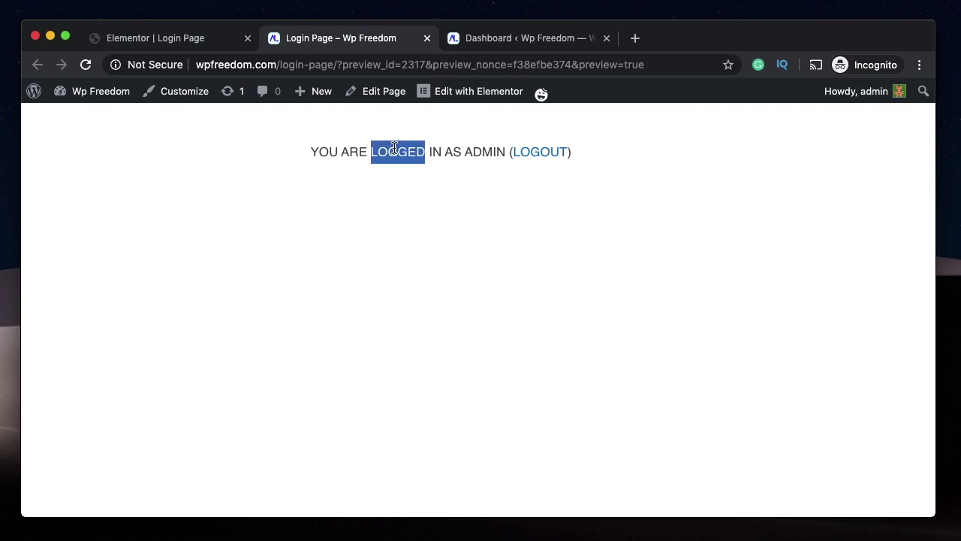
pyautogui.doubleClick(394, 148)
# - Compare the preview with the editor, ending on the Elementor | Login Page tab
pyautogui.click(200, 39)
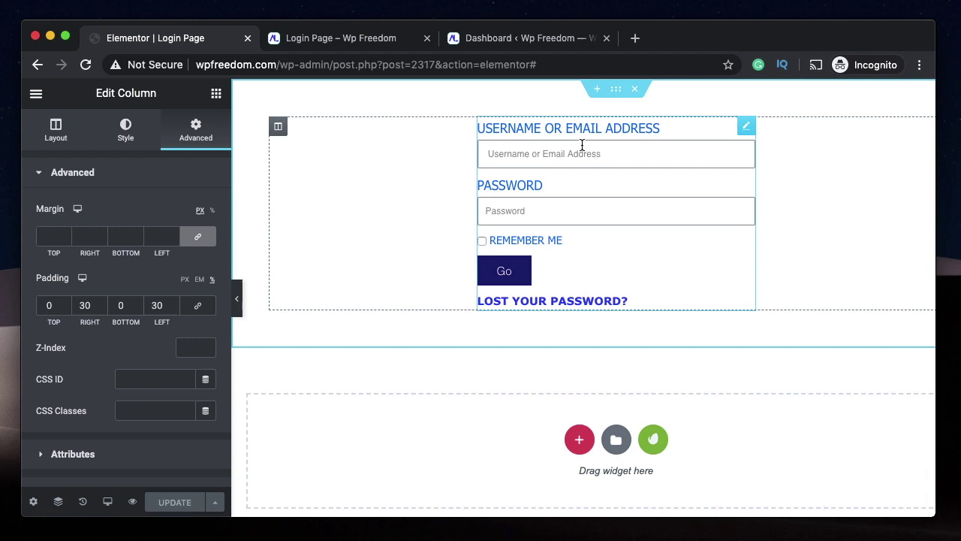
pyautogui.click(341, 39)
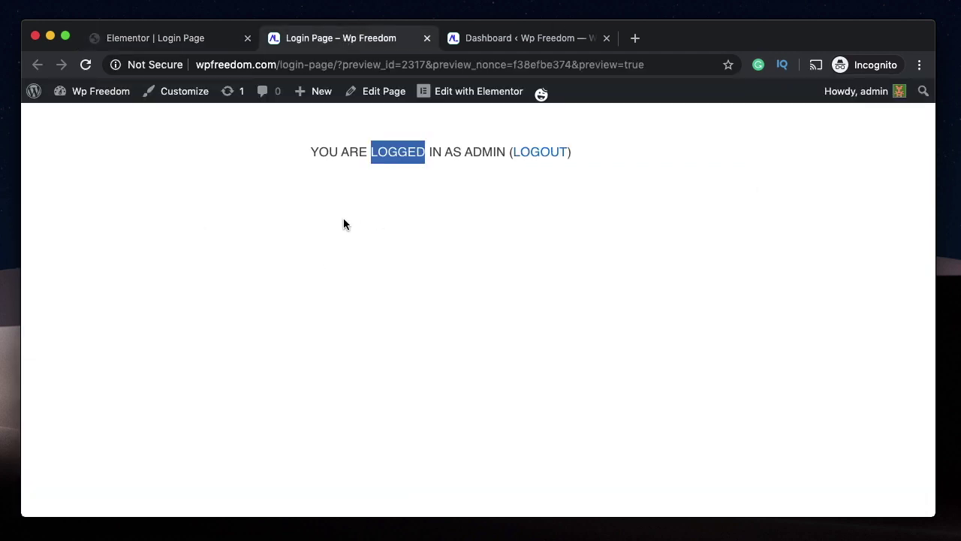
pyautogui.click(457, 218)
pyautogui.tripleClick(455, 152)
pyautogui.click(387, 238)
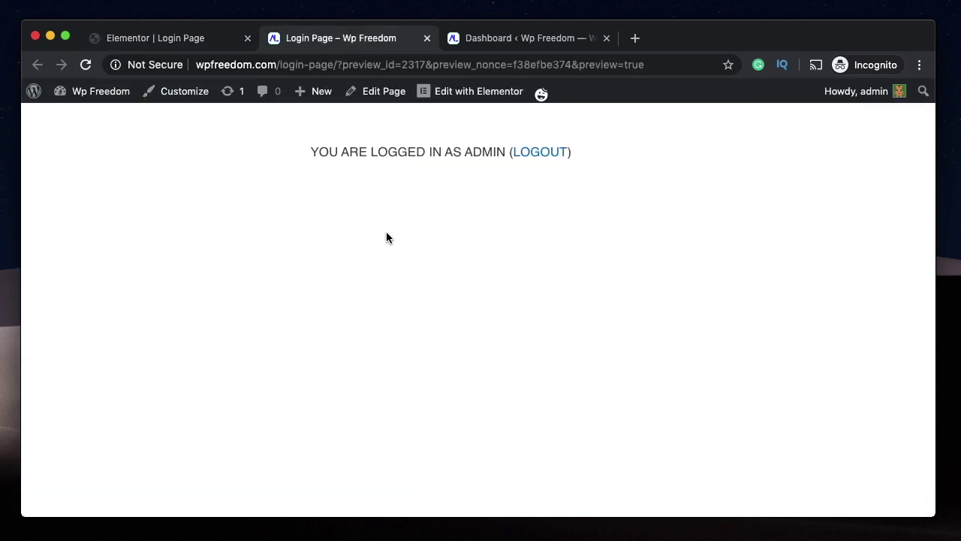
pyautogui.click(293, 533)
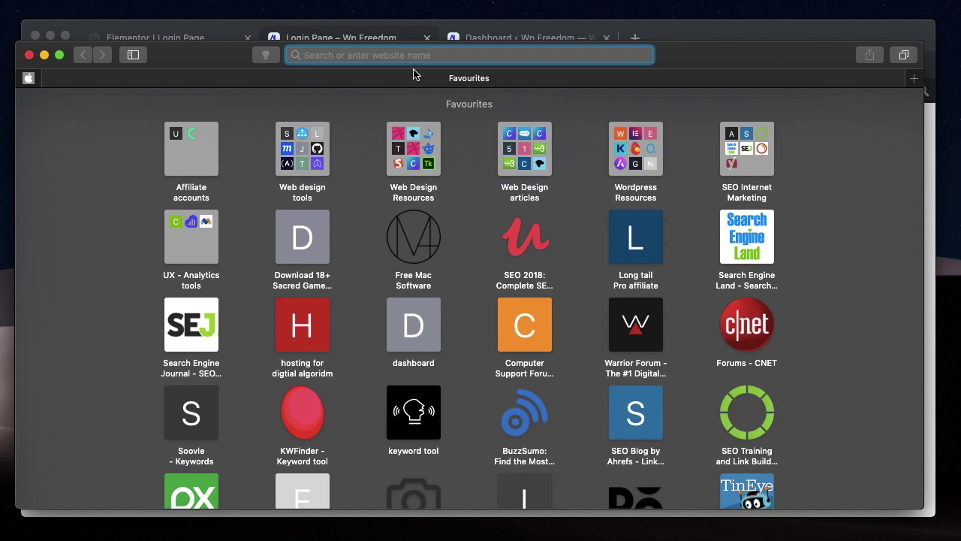
pyautogui.click(508, 28)
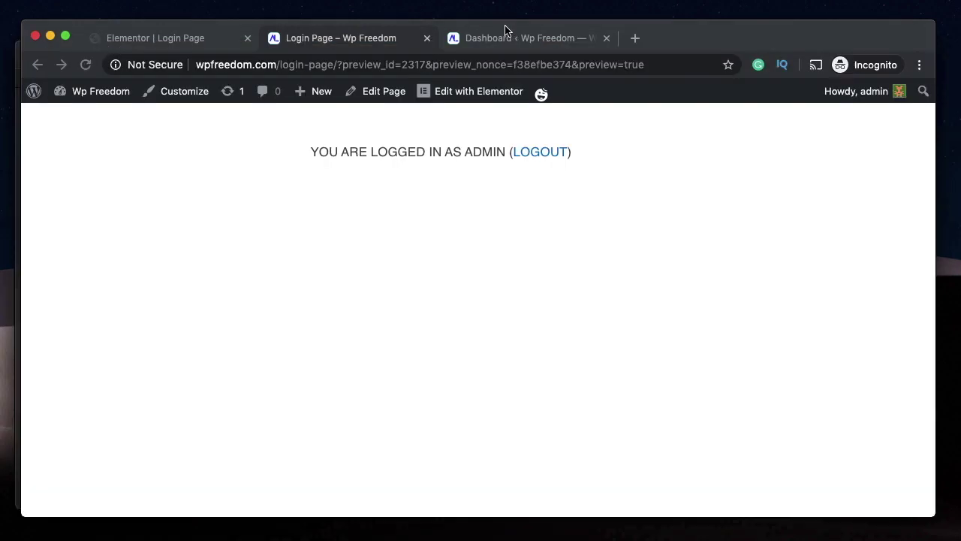
pyautogui.click(133, 38)
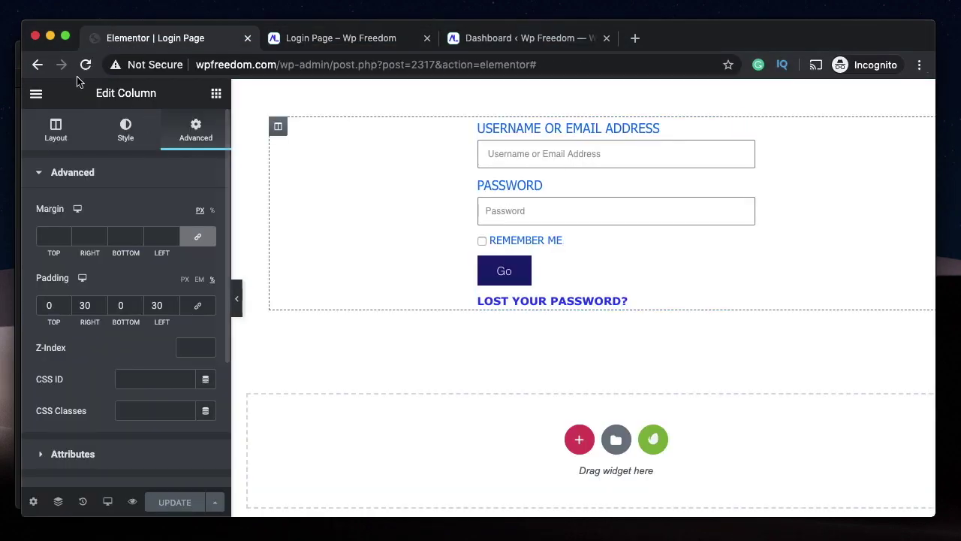
# - Exit to the WordPress editor, change the URL slug to 'login', and update the page
pyautogui.click(36, 93)
pyautogui.scroll(-3, 142, 428)
pyautogui.click(142, 434)
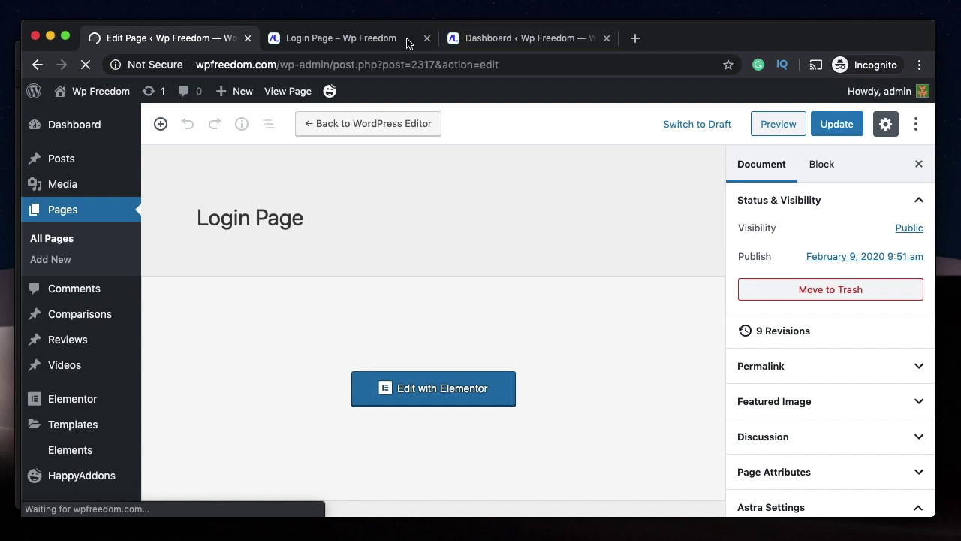
pyautogui.scroll(-2, 841, 316)
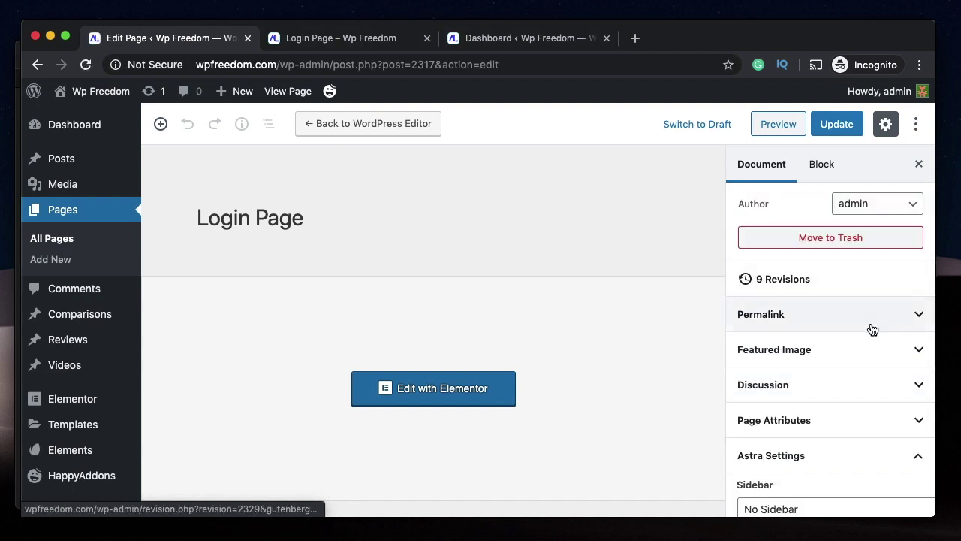
pyautogui.click(872, 329)
pyautogui.doubleClick(789, 363)
pyautogui.press('BackSpace')
pyautogui.press('BackSpace')
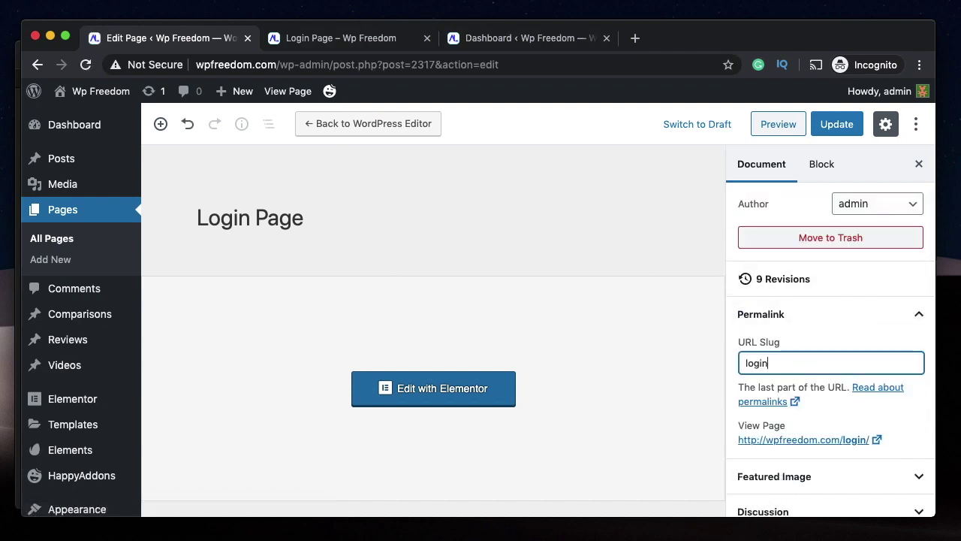
pyautogui.click(846, 129)
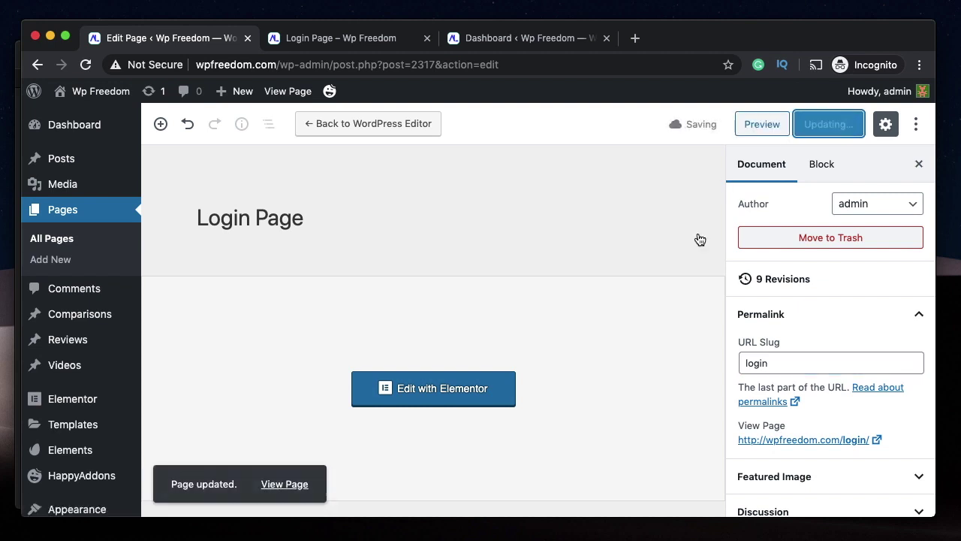
# - Collapse the permalink settings and load wpfreedom.com/login in Safari
pyautogui.click(886, 318)
pyautogui.click(293, 535)
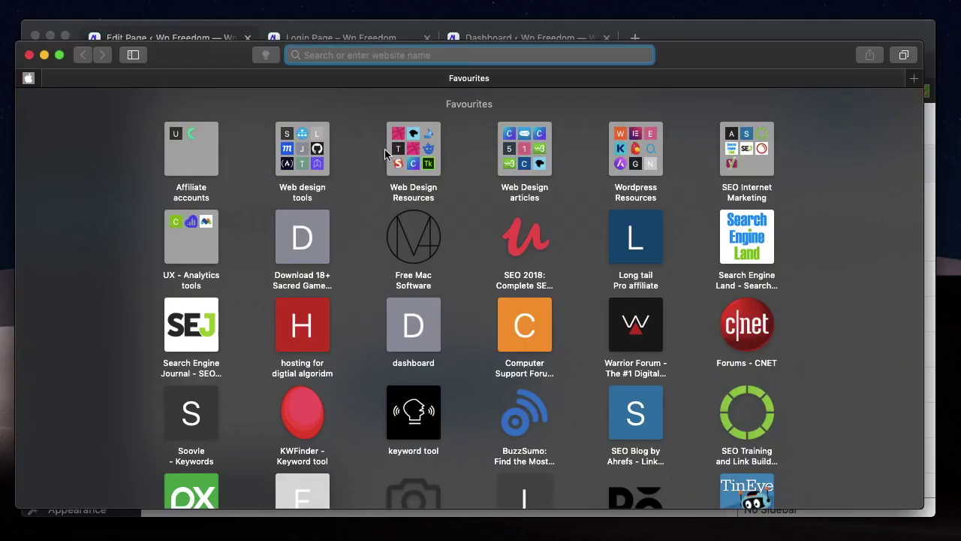
pyautogui.write('wpfreedom.com/l')
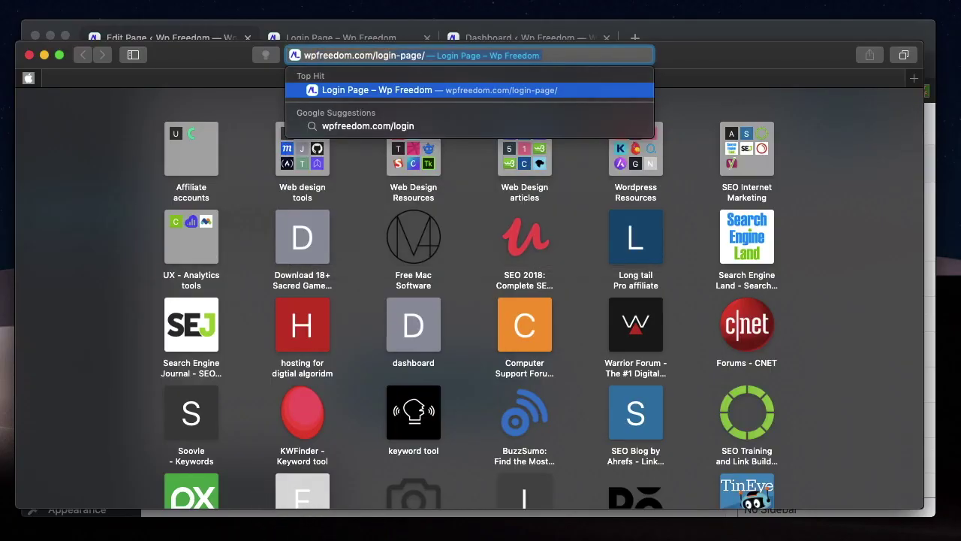
pyautogui.write('ogin')
pyautogui.press('BackSpace')
pyautogui.press('Return')
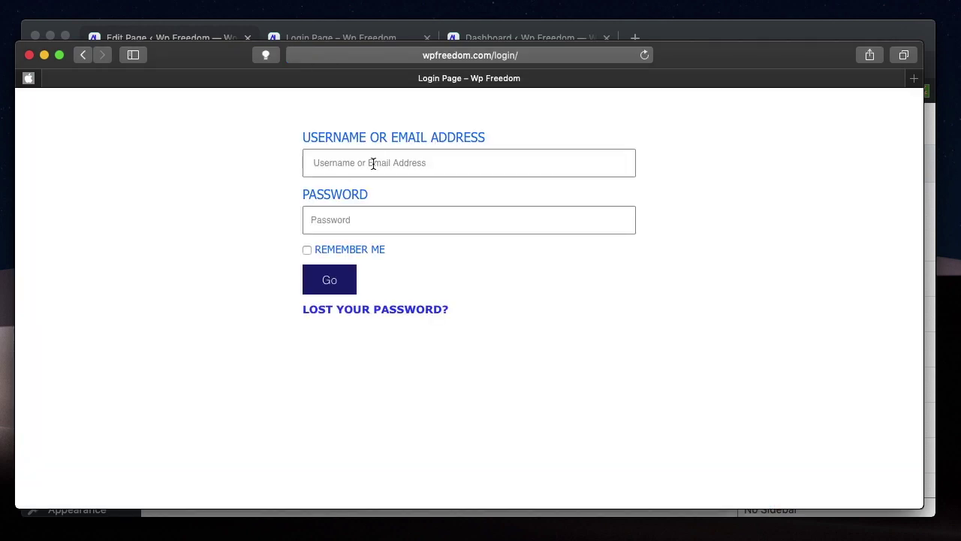
# - Resize the Safari window to nearly full width over the editor
pyautogui.moveTo(15, 128); pyautogui.dragTo(660, 171)
pyautogui.moveTo(555, 181); pyautogui.dragTo(568, 223)
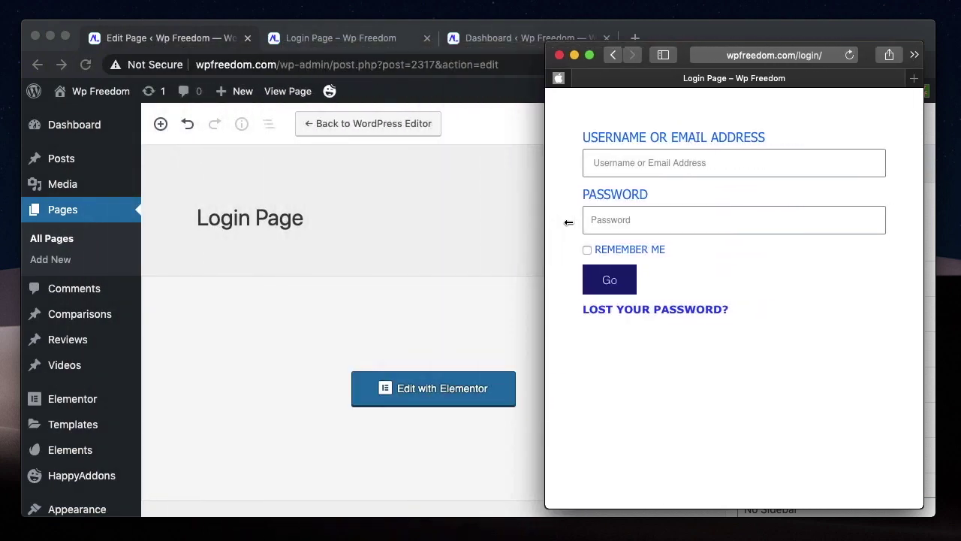
pyautogui.moveTo(640, 231); pyautogui.dragTo(11, 232)
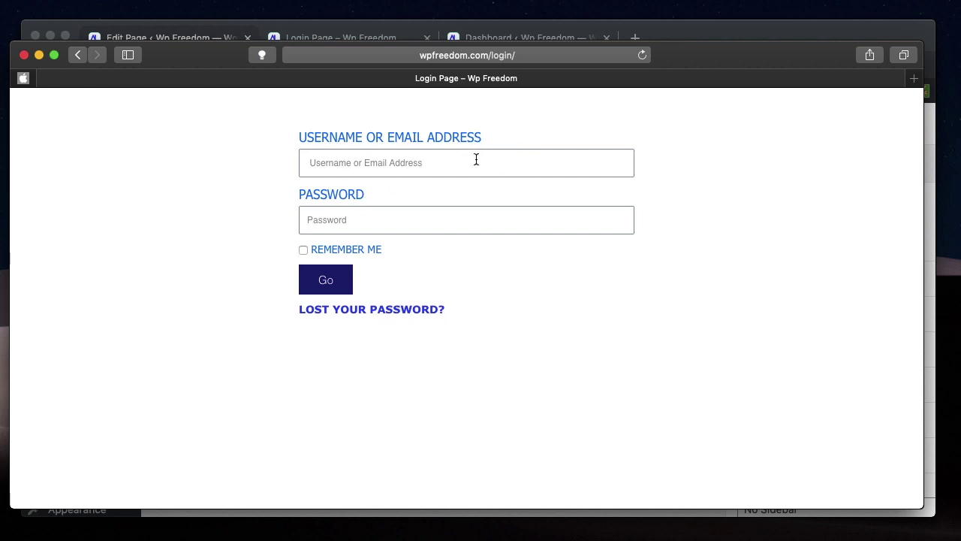
# - Log in through the custom login form with the administrator account
pyautogui.click(439, 173)
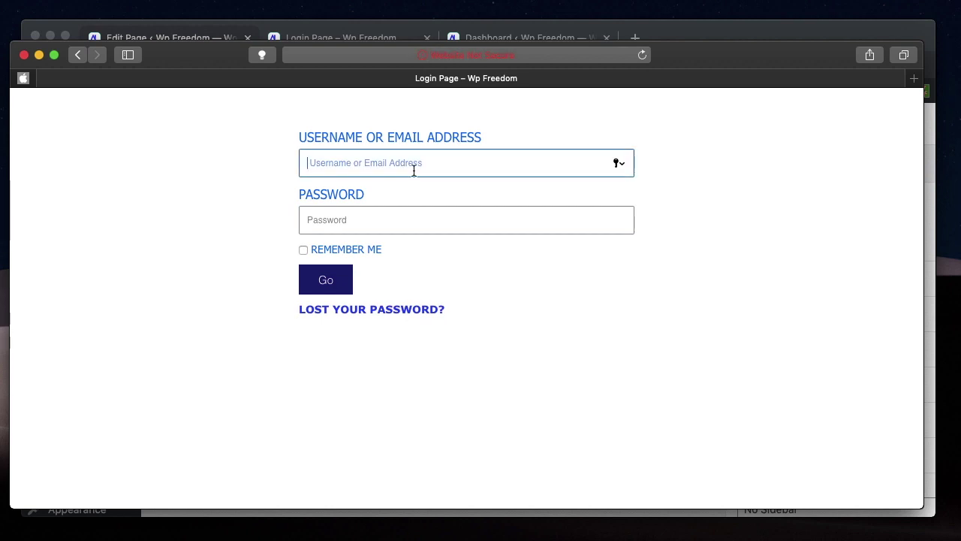
pyautogui.write('admin')
pyautogui.doubleClick(378, 166)
pyautogui.doubleClick(378, 167)
pyautogui.click(355, 221)
pyautogui.write('a')
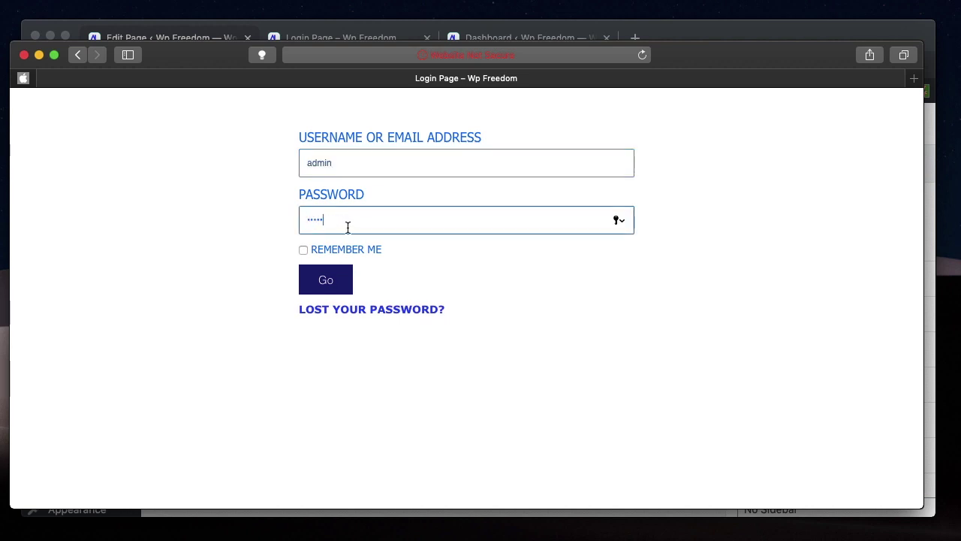
pyautogui.press('Return')
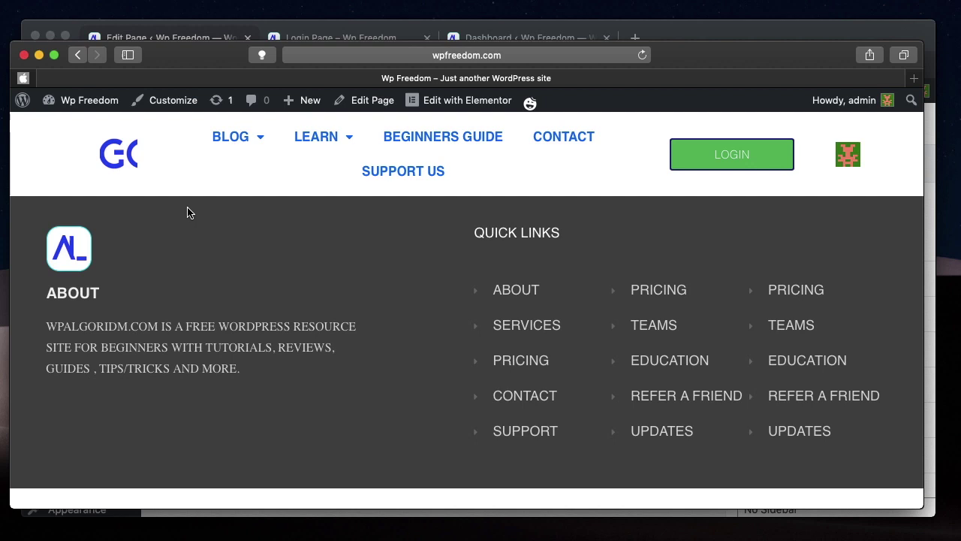
# - Log out via the Howdy menu and revisit wpfreedom.com/login/
pyautogui.moveTo(847, 103)
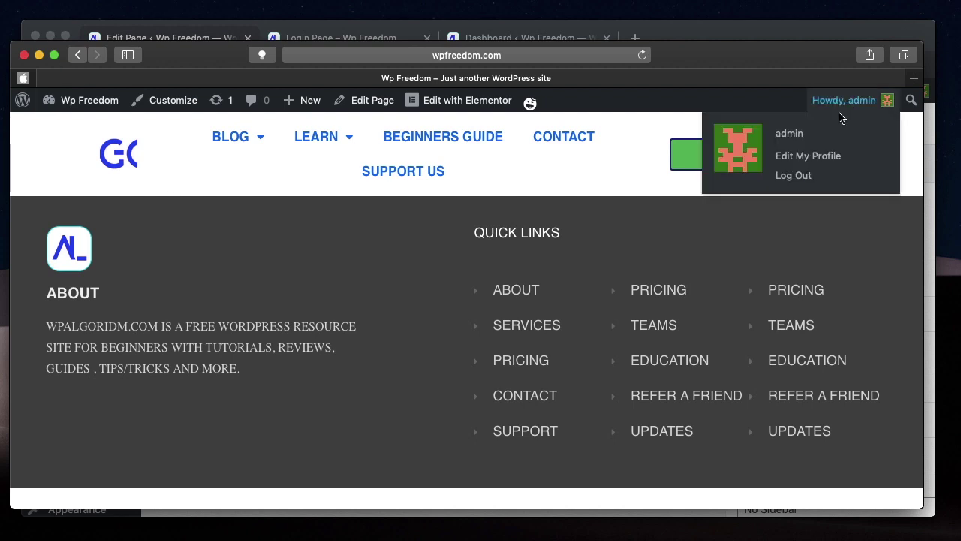
pyautogui.click(804, 179)
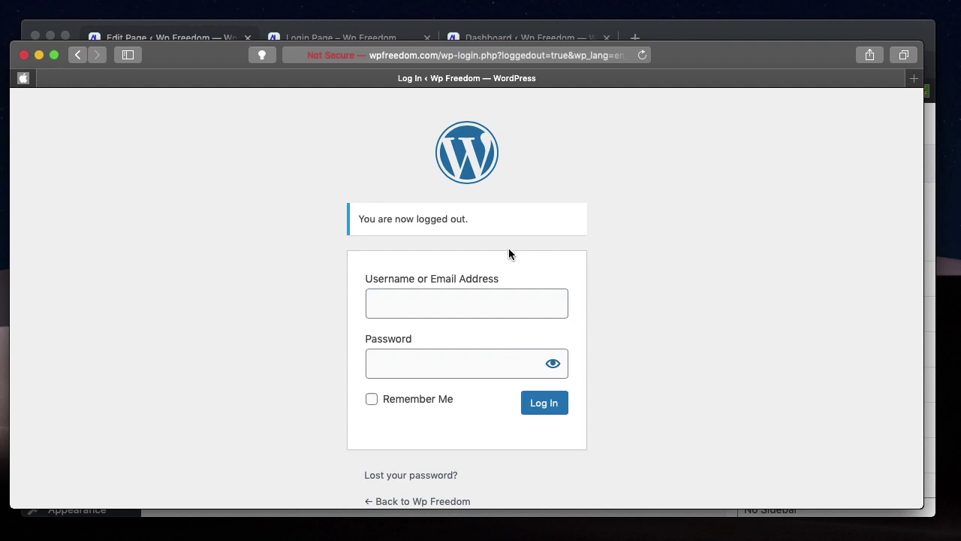
pyautogui.click(447, 56)
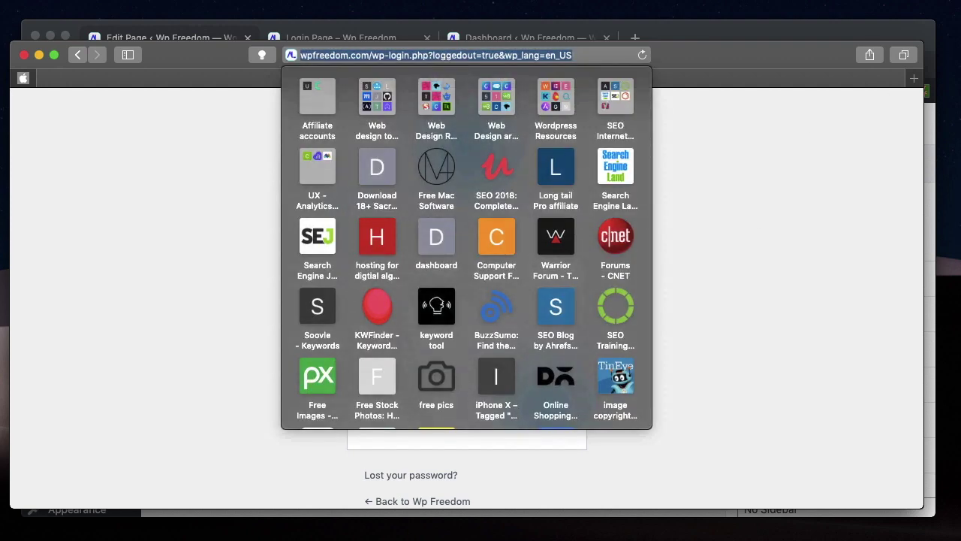
pyautogui.write('wpfreedom.com/login/')
pyautogui.press('Return')
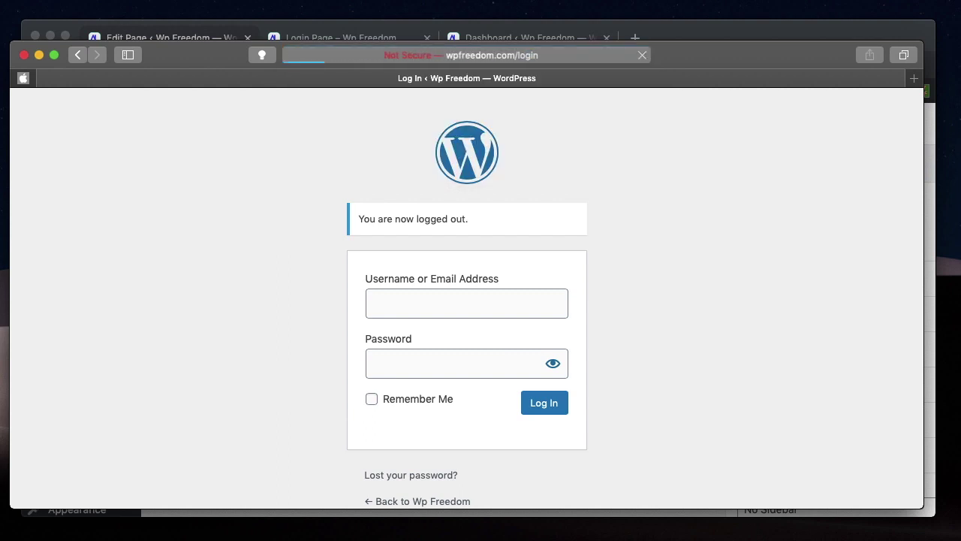
# - Sign in again as administrator, then reload the /login/ page
pyautogui.write('admin')
pyautogui.press('Tab')
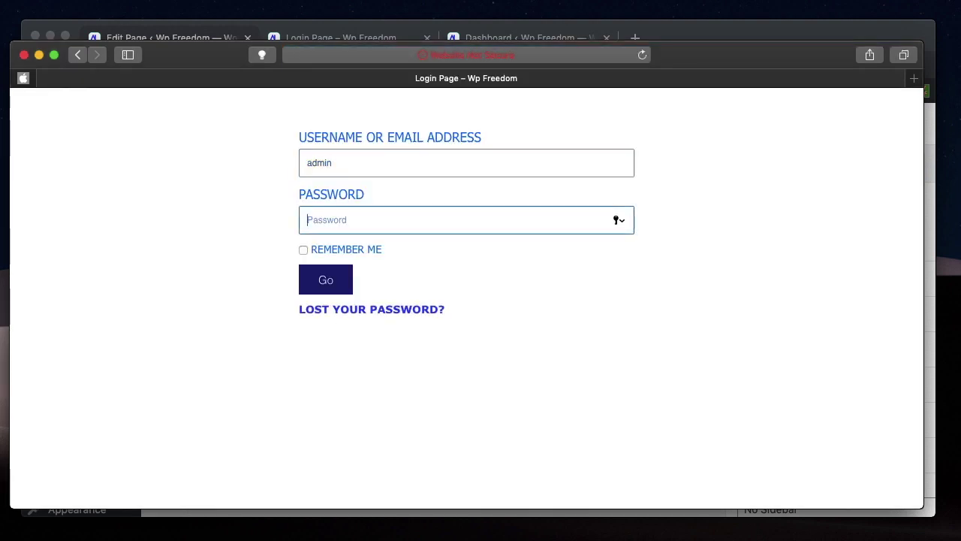
pyautogui.write('passw')
pyautogui.press('Return')
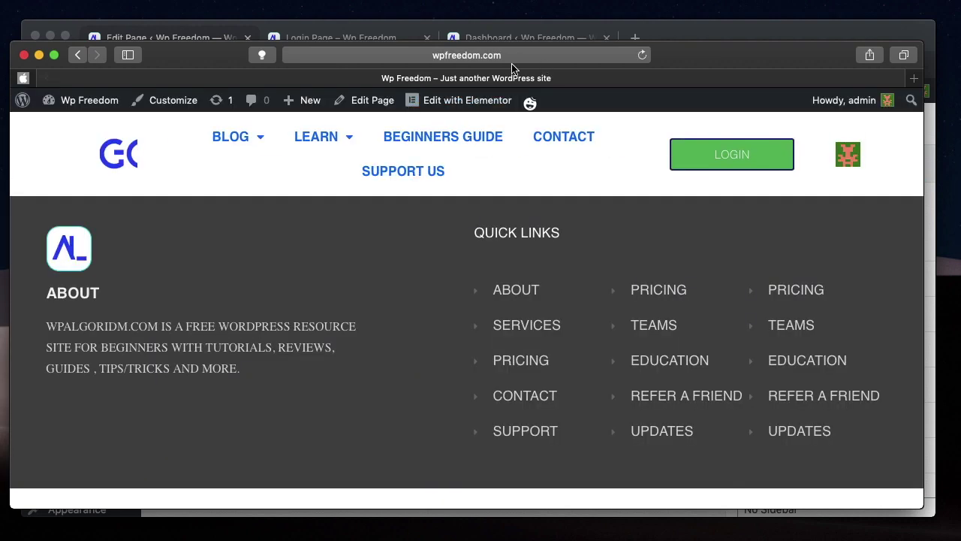
pyautogui.click(534, 53)
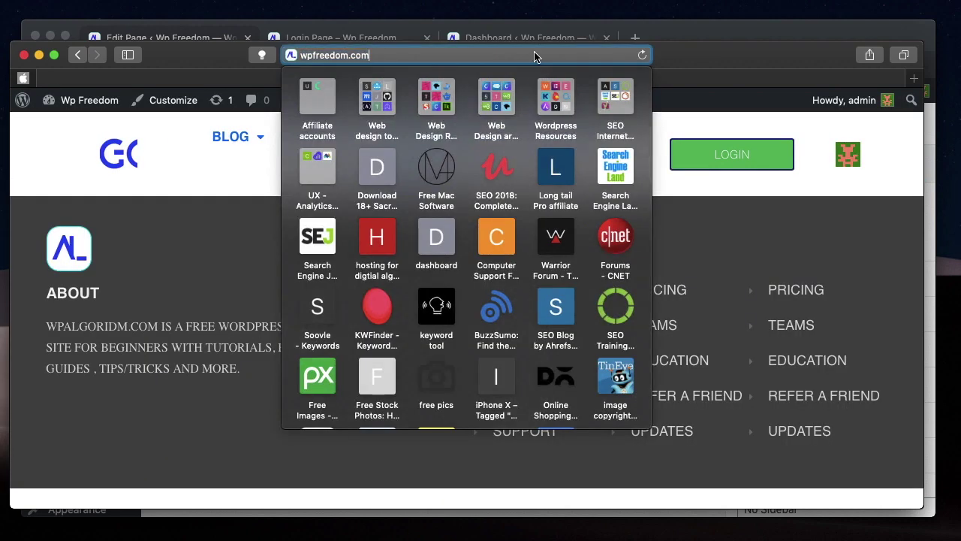
pyautogui.write('/login/')
pyautogui.press('Return')
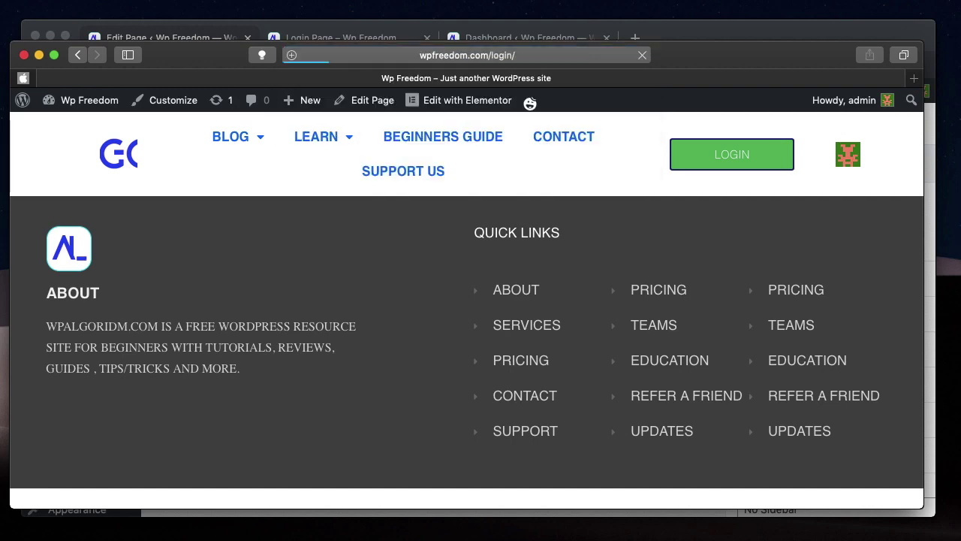
# - Check the page slug in the editor's permalink settings
pyautogui.click(289, 36)
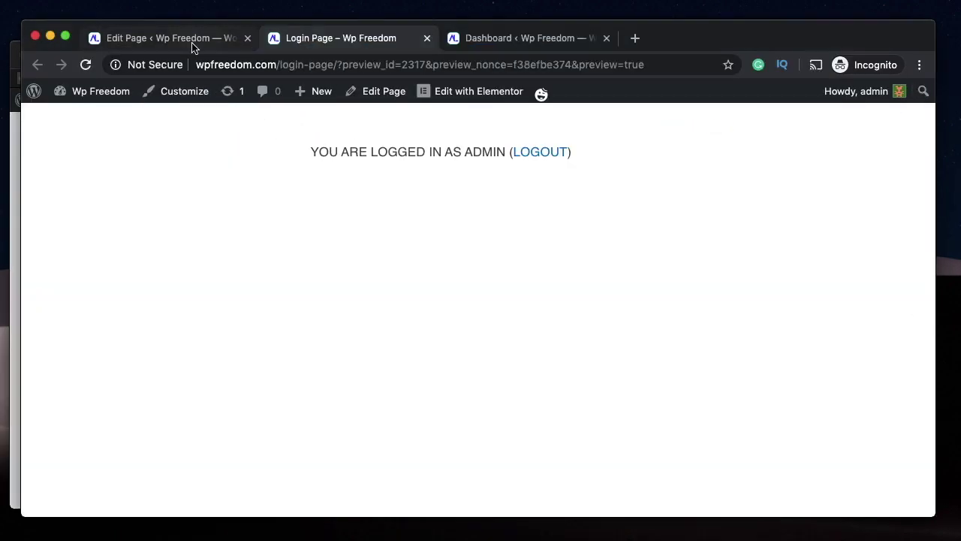
pyautogui.click(193, 47)
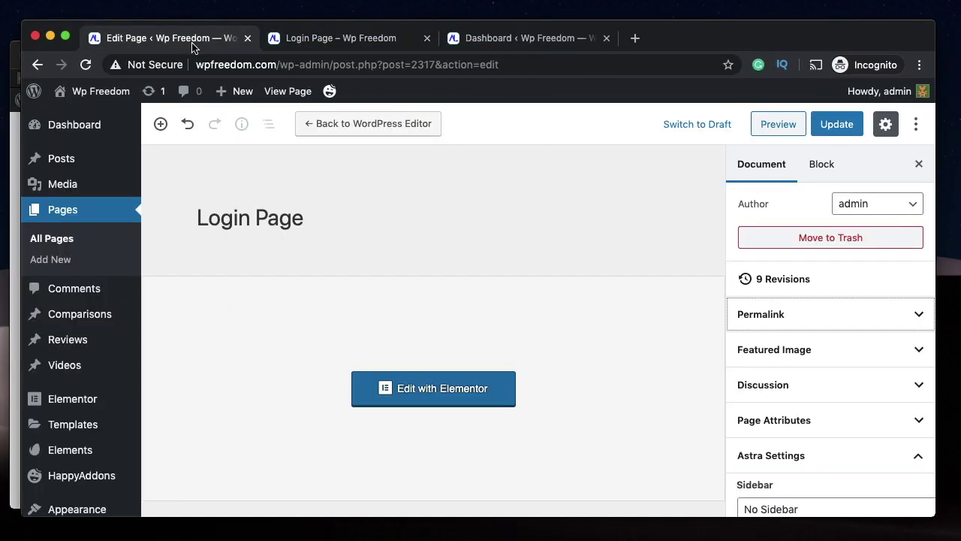
pyautogui.click(824, 315)
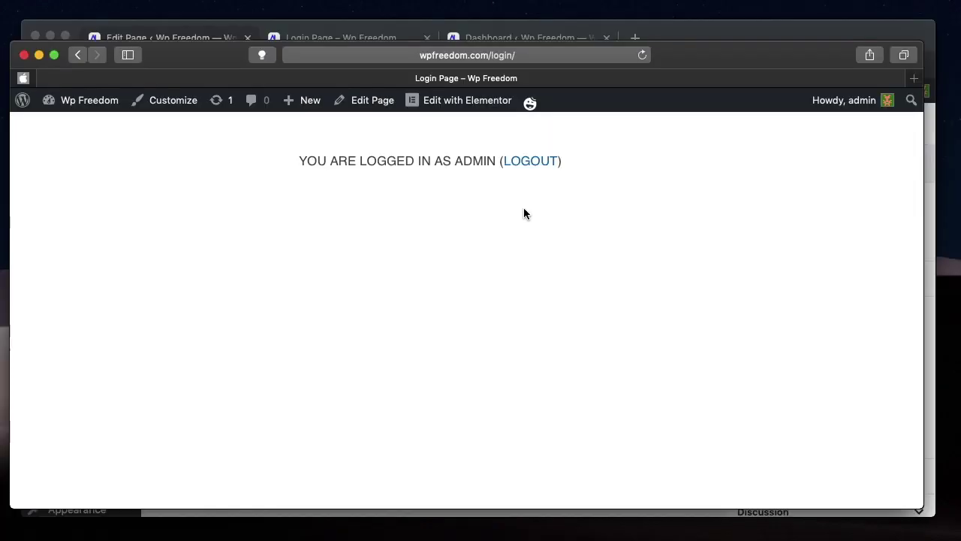
# - Log out from the Safari login page, minimize Safari, and return to Chrome
pyautogui.click(533, 161)
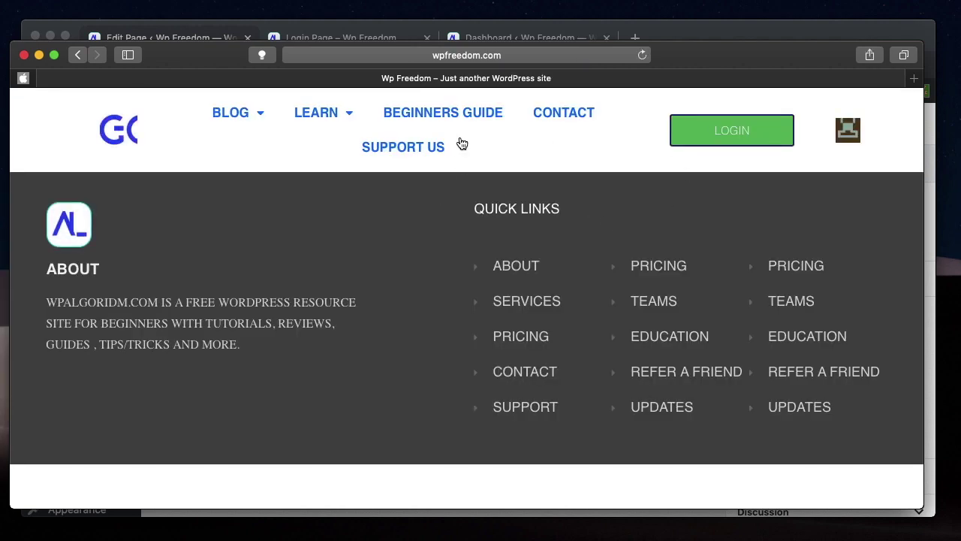
pyautogui.click(40, 55)
pyautogui.click(346, 39)
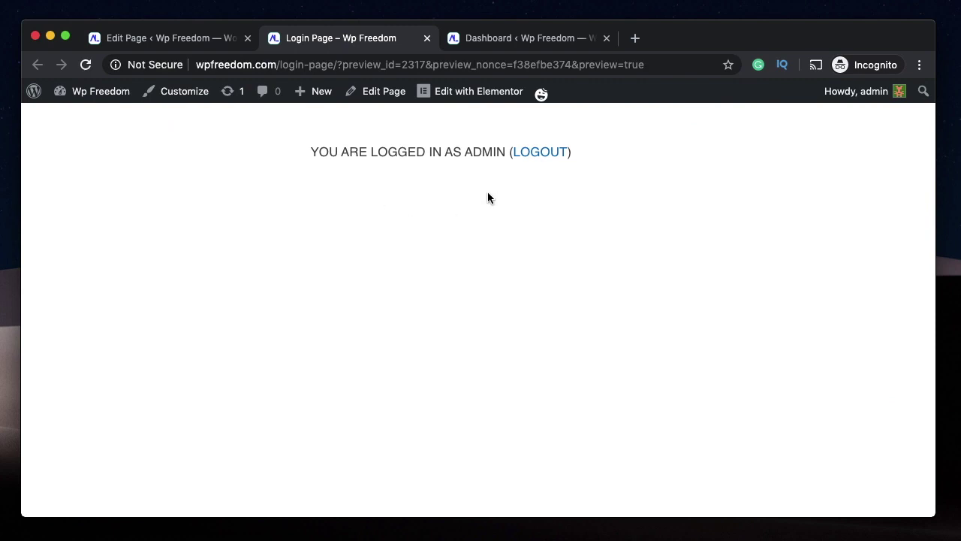
pyautogui.press('super+alt+Left')
# - From the Dashboard, open the Users > Add New form
pyautogui.click(521, 40)
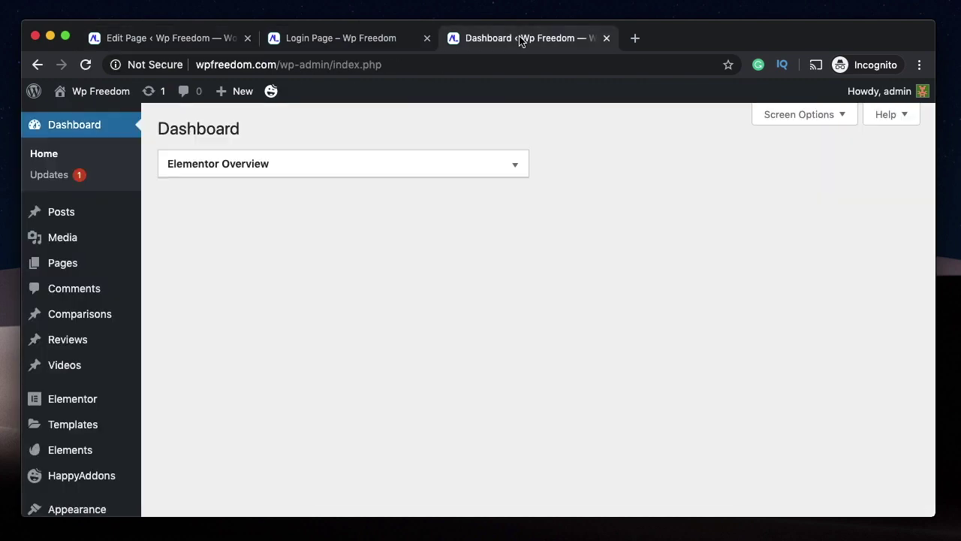
pyautogui.scroll(-3, 558, 292)
pyautogui.scroll(-3, 558, 293)
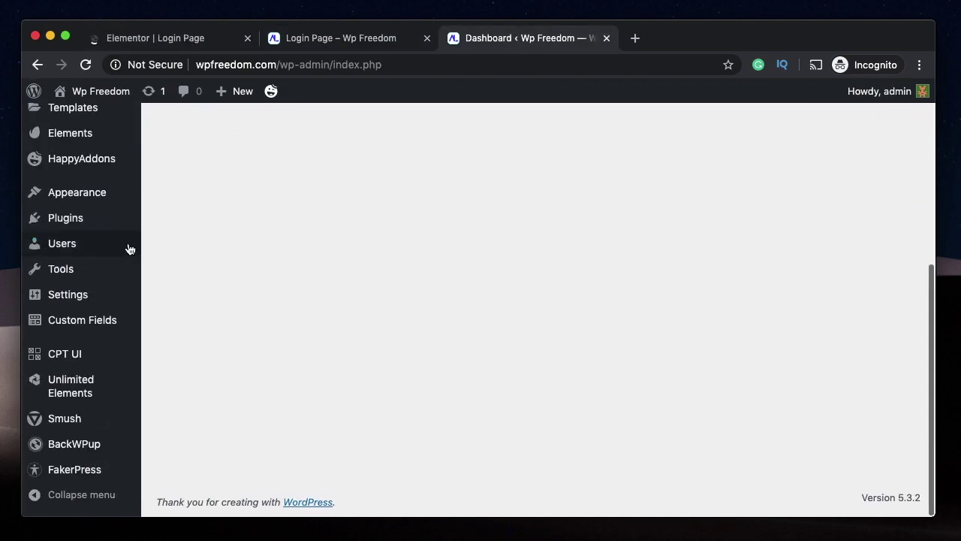
pyautogui.moveTo(83, 250)
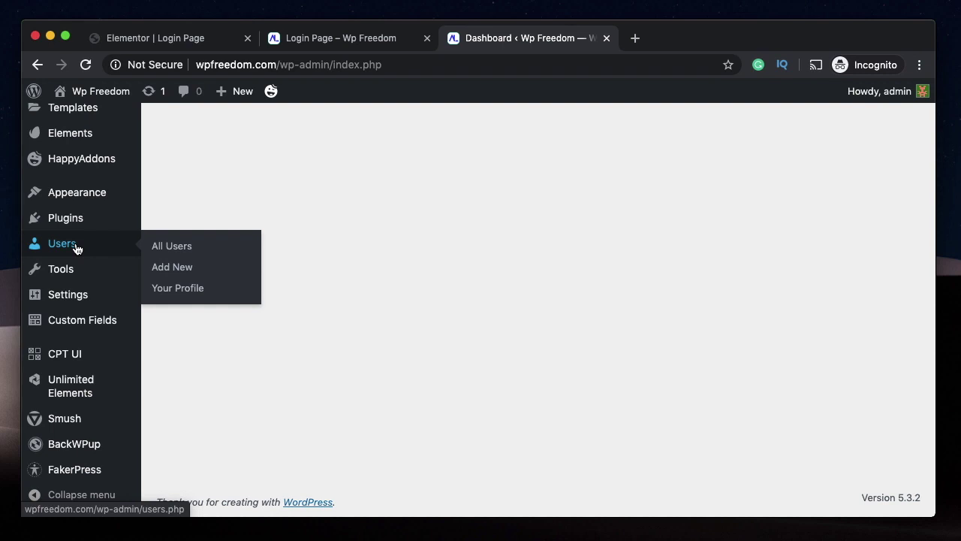
pyautogui.click(161, 268)
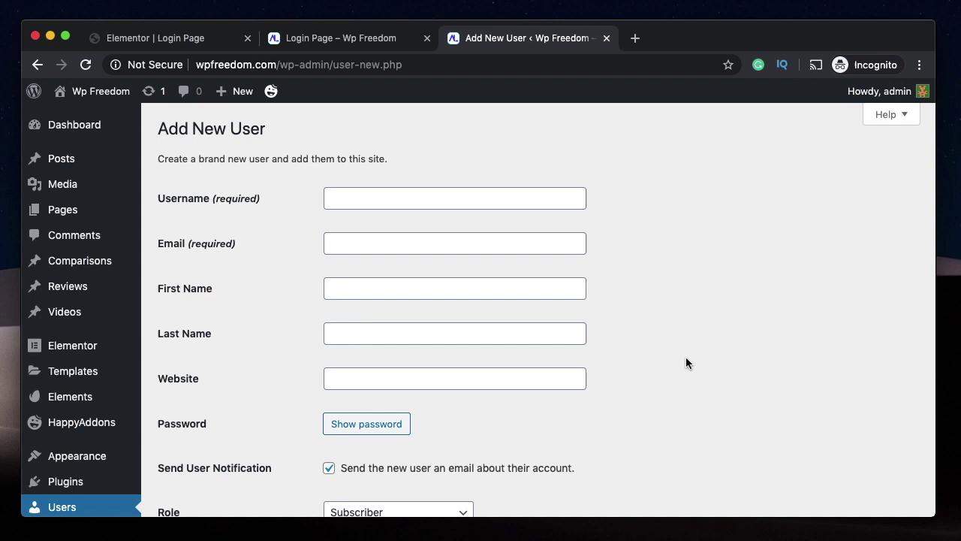
pyautogui.scroll(-5, 627, 374)
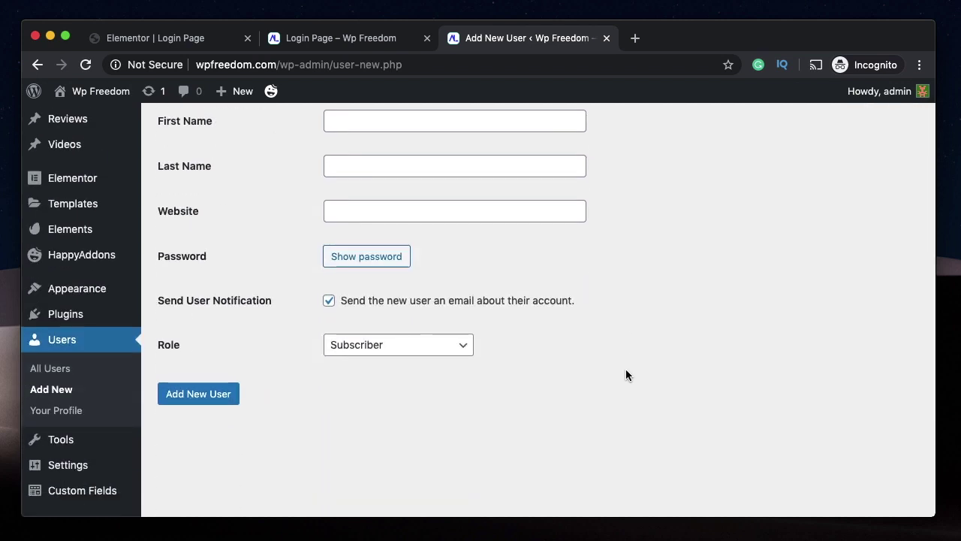
# - Open the Role dropdown on the Add New User form
pyautogui.click(409, 352)
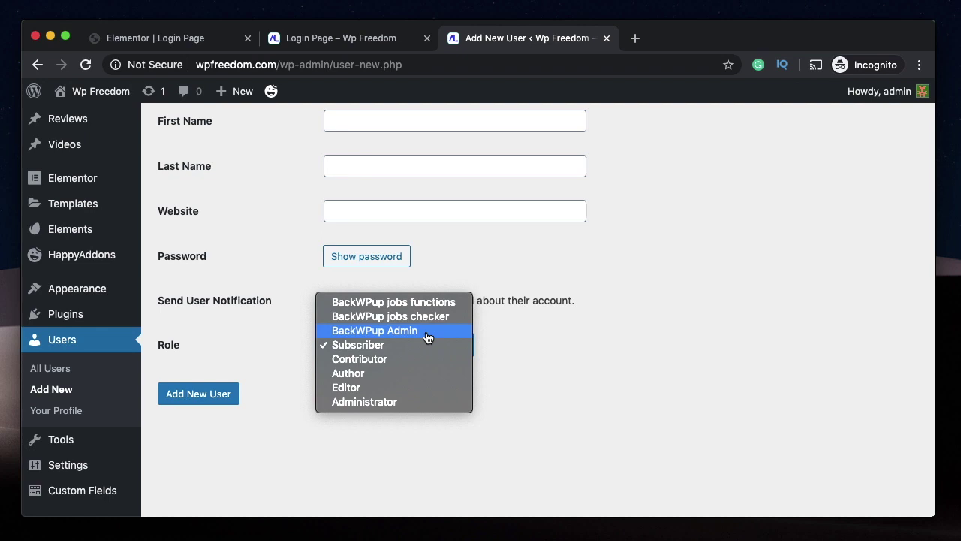
# - Set the role to Author and enter username author123 and the email address
pyautogui.click(374, 381)
pyautogui.scroll(5, 664, 368)
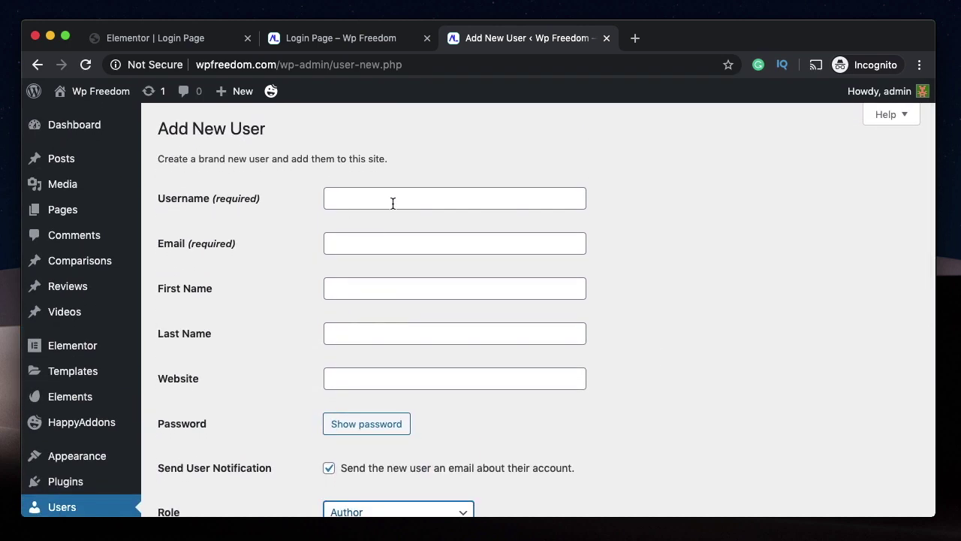
pyautogui.click(393, 202)
pyautogui.write('author')
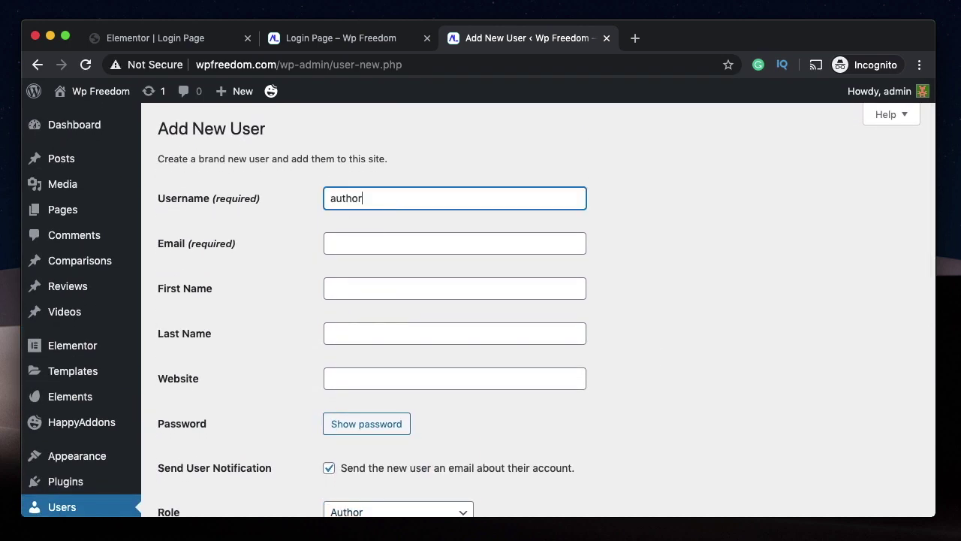
pyautogui.write('123')
pyautogui.click(367, 243)
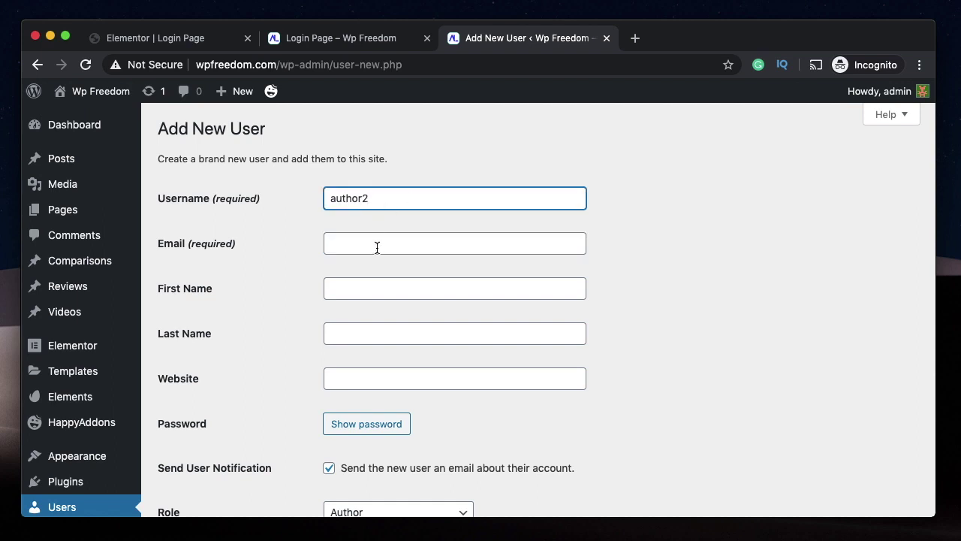
pyautogui.click(377, 245)
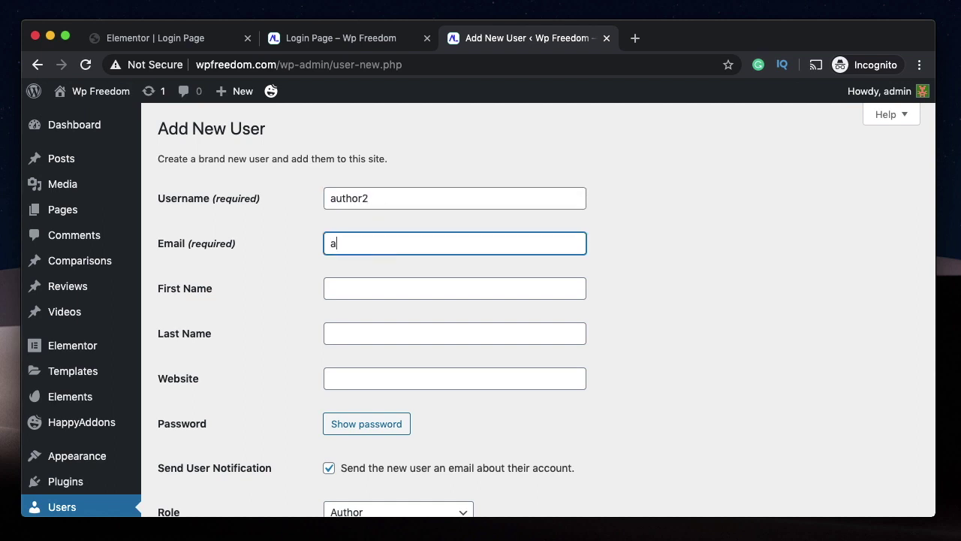
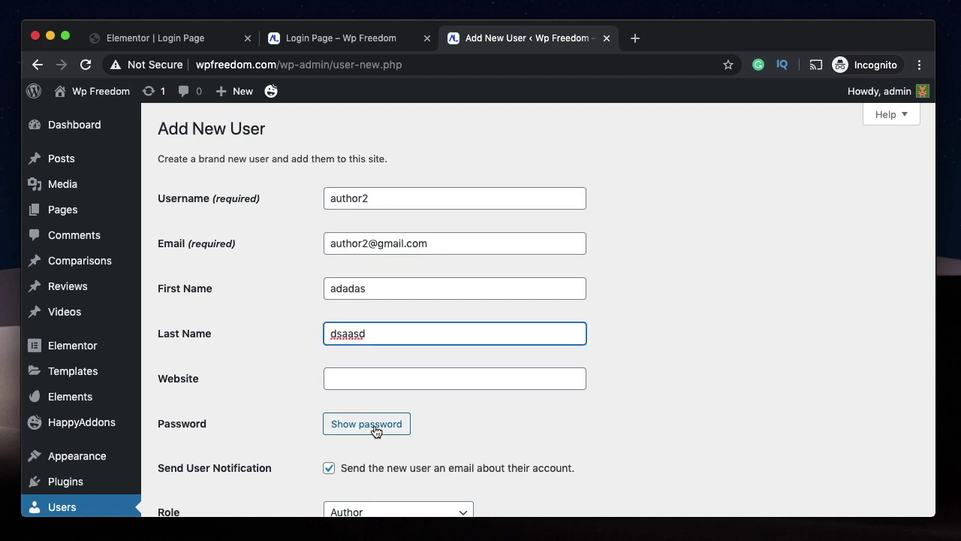
# - Replace the generated password with a weak one, confirm weak use, and create the user
pyautogui.click(376, 424)
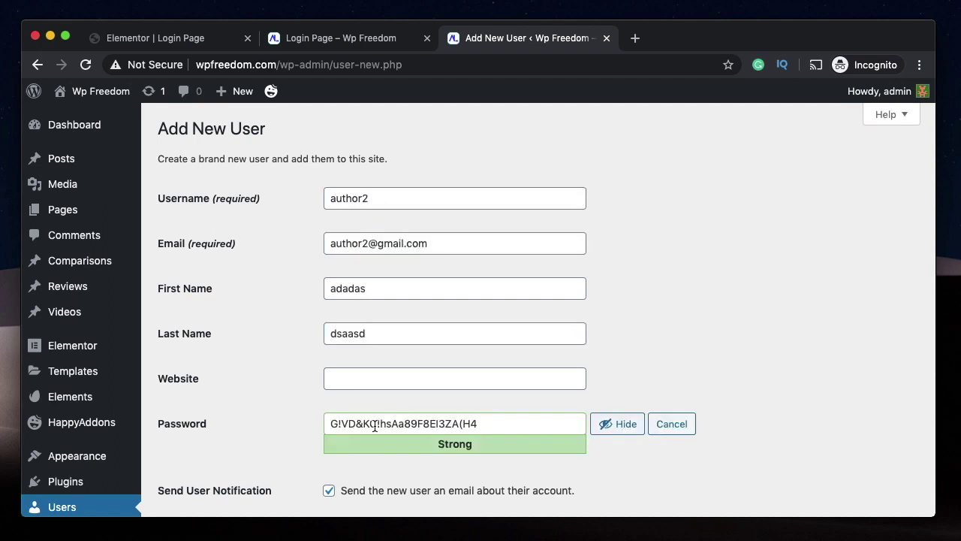
pyautogui.scroll(-2, 442, 390)
pyautogui.tripleClick(476, 371)
pyautogui.press('BackSpace')
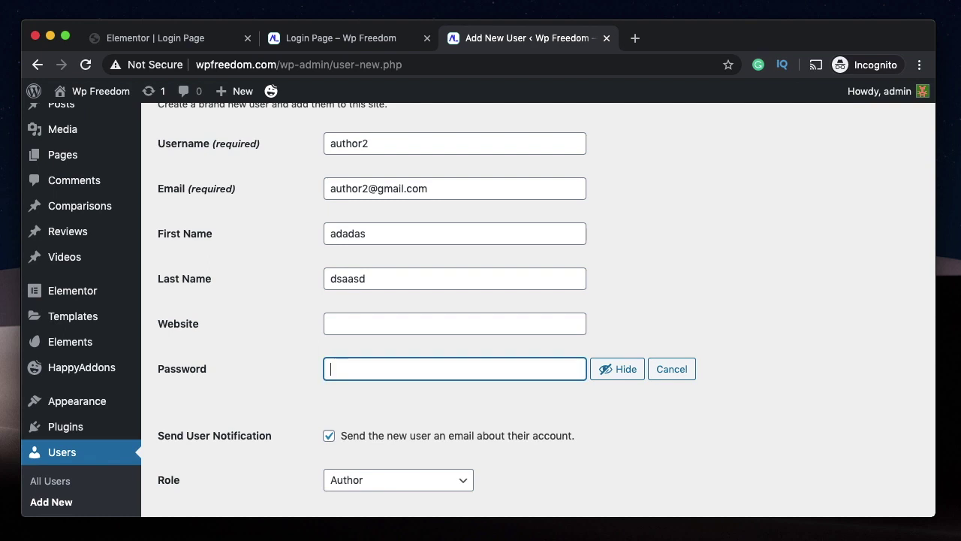
pyautogui.scroll(1, 442, 218)
pyautogui.click(388, 184)
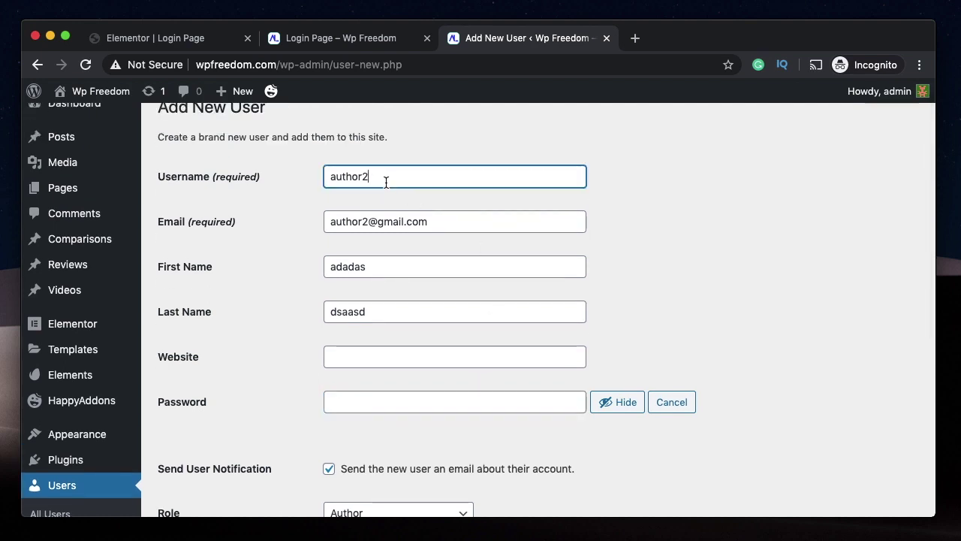
pyautogui.doubleClick(388, 184)
pyautogui.click(414, 178)
pyautogui.click(454, 402)
pyautogui.write('password123')
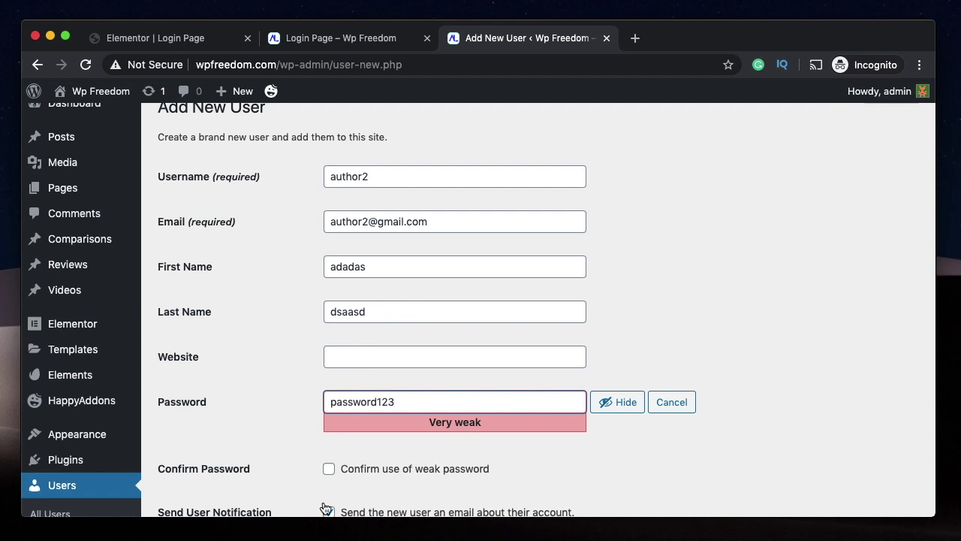
pyautogui.click(373, 472)
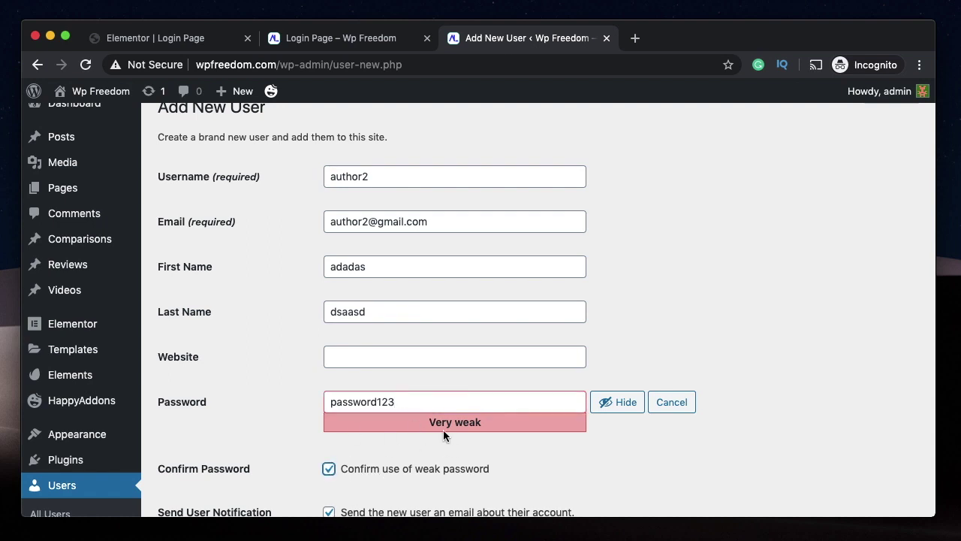
pyautogui.scroll(-3, 444, 458)
pyautogui.scroll(2, 384, 143)
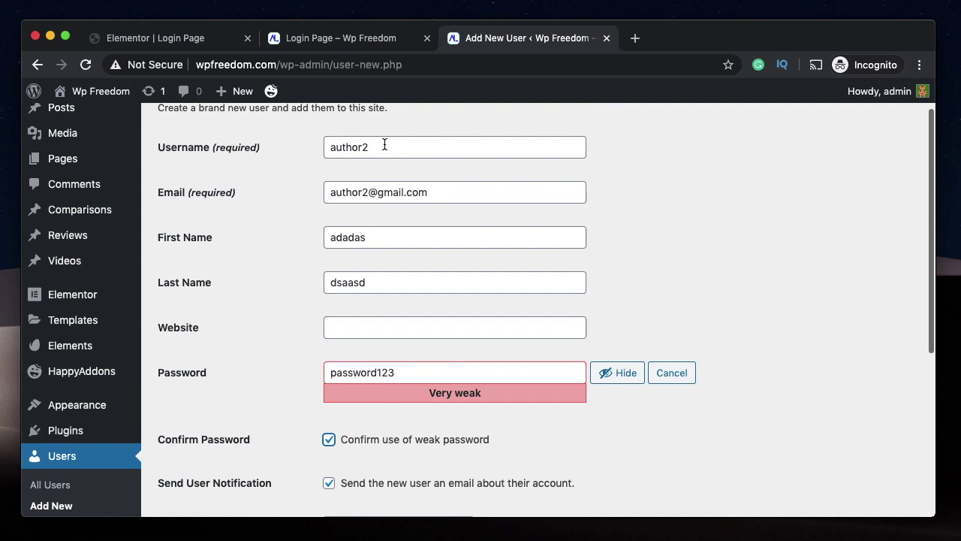
pyautogui.scroll(-5, 384, 249)
pyautogui.click(207, 411)
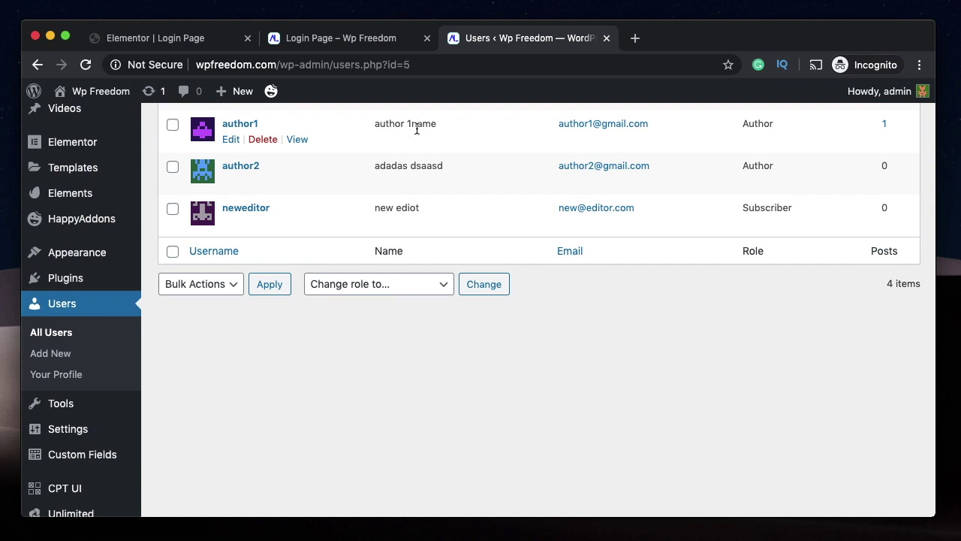
# - Delete the Subscriber user and open a blank Add New User form
pyautogui.doubleClick(387, 128)
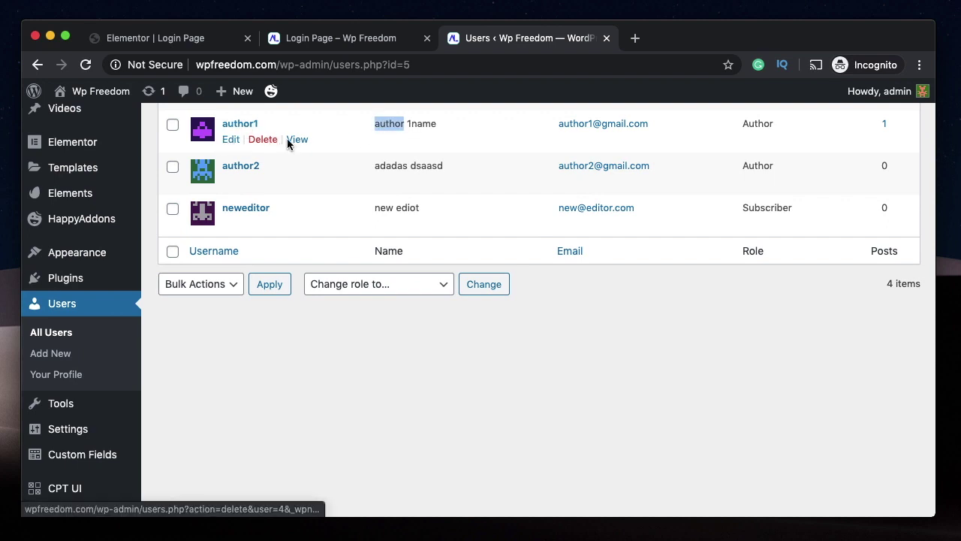
pyautogui.click(260, 223)
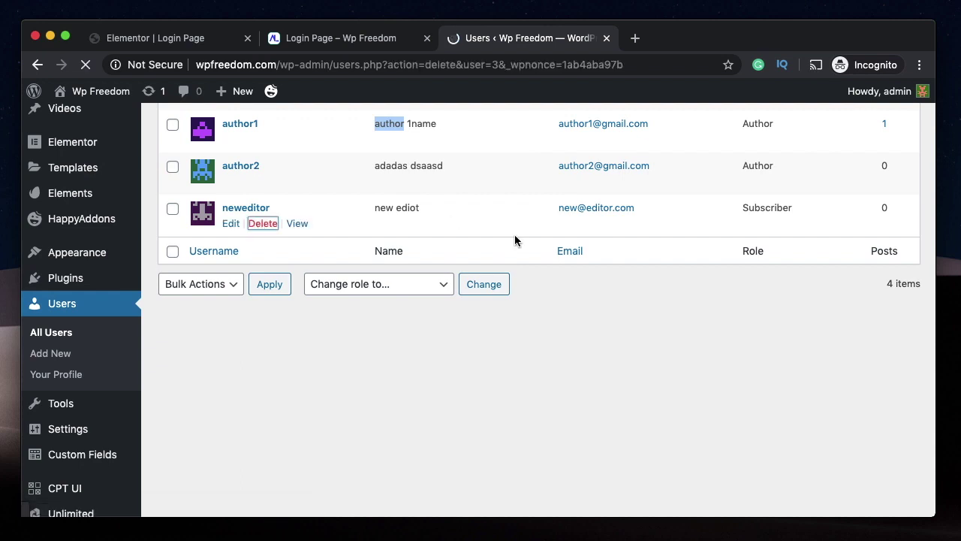
pyautogui.click(227, 227)
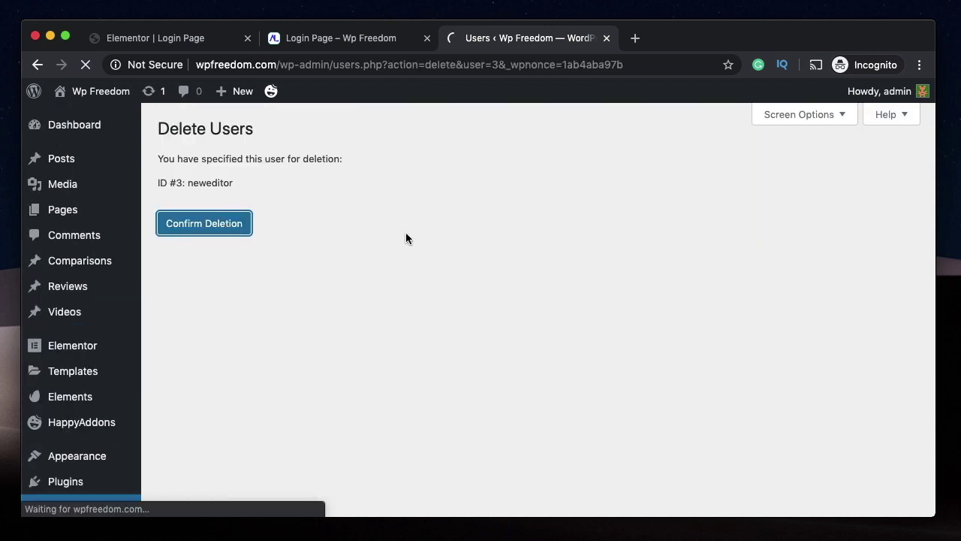
pyautogui.scroll(1, 421, 239)
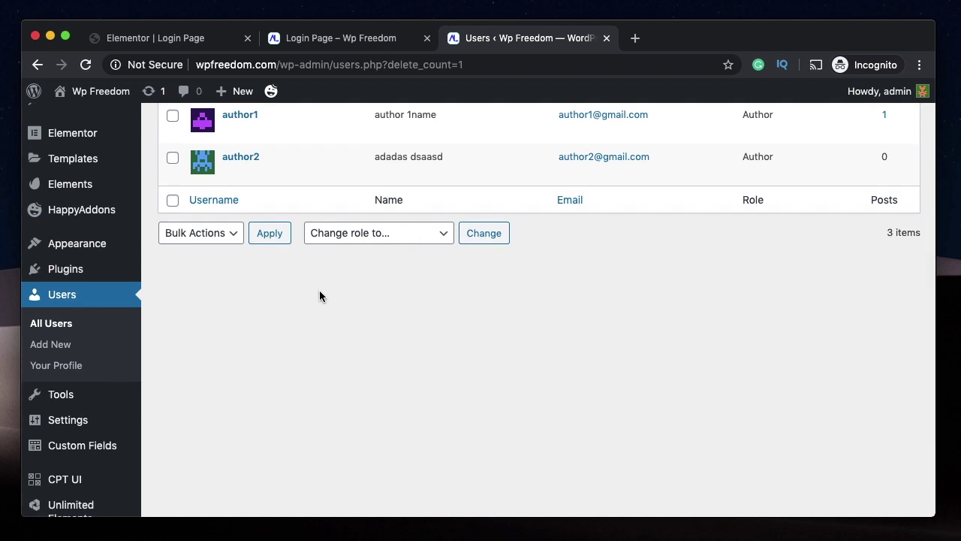
pyautogui.click(53, 344)
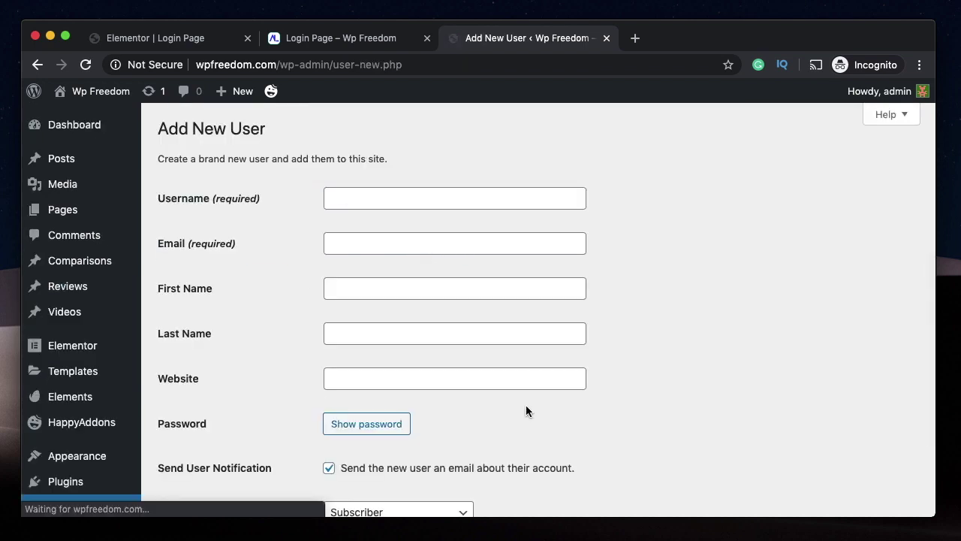
# - Enter username editor1 and the new user's email address
pyautogui.click(415, 205)
pyautogui.write('editor1')
pyautogui.doubleClick(376, 202)
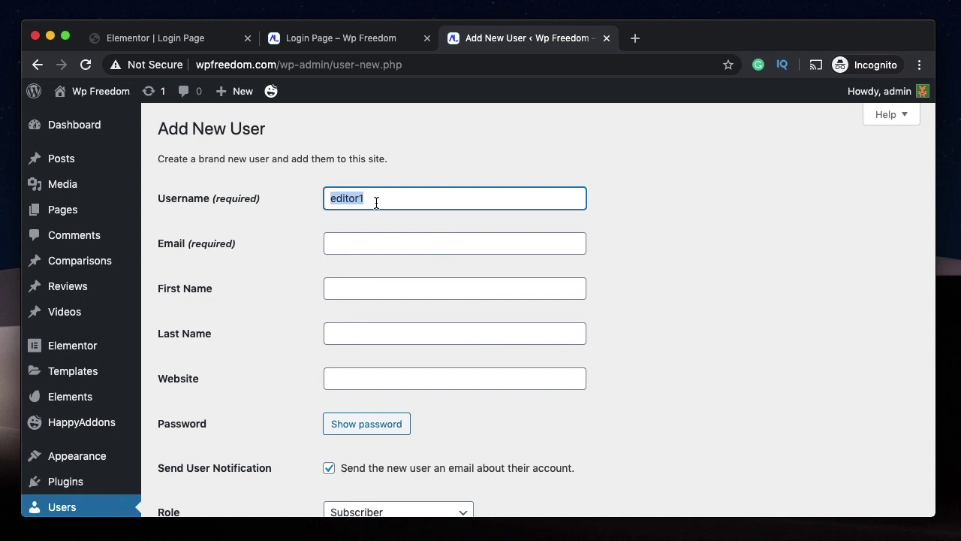
pyautogui.click(356, 244)
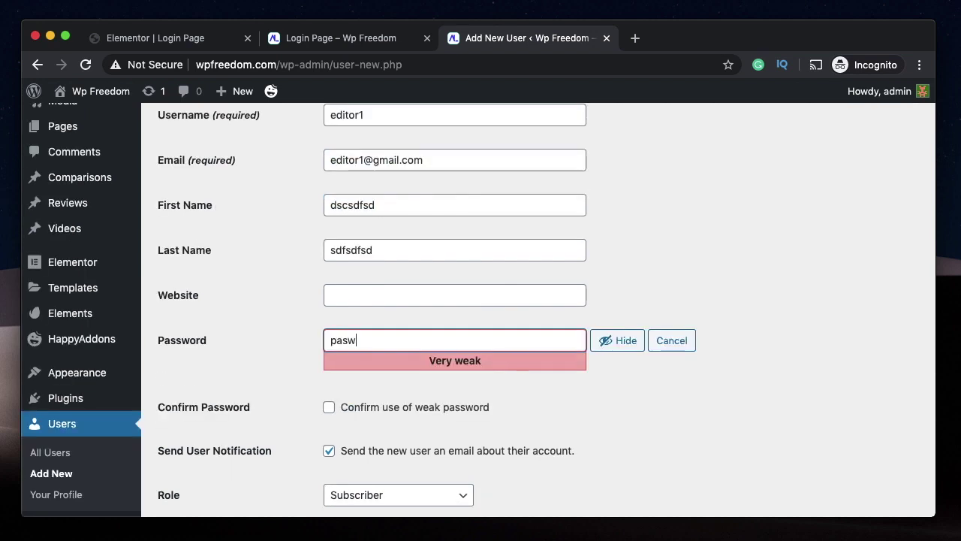
pyautogui.write('w')
pyautogui.press('BackSpace')
pyautogui.press('BackSpace')
pyautogui.write('s')
pyautogui.write('w')
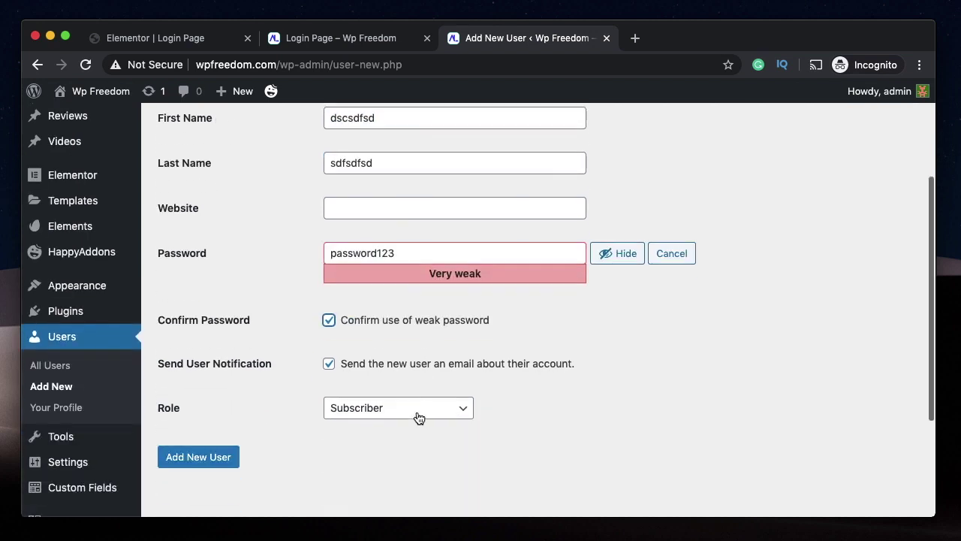
# - Give the user the Editor role and create the account
pyautogui.scroll(-1, 413, 418)
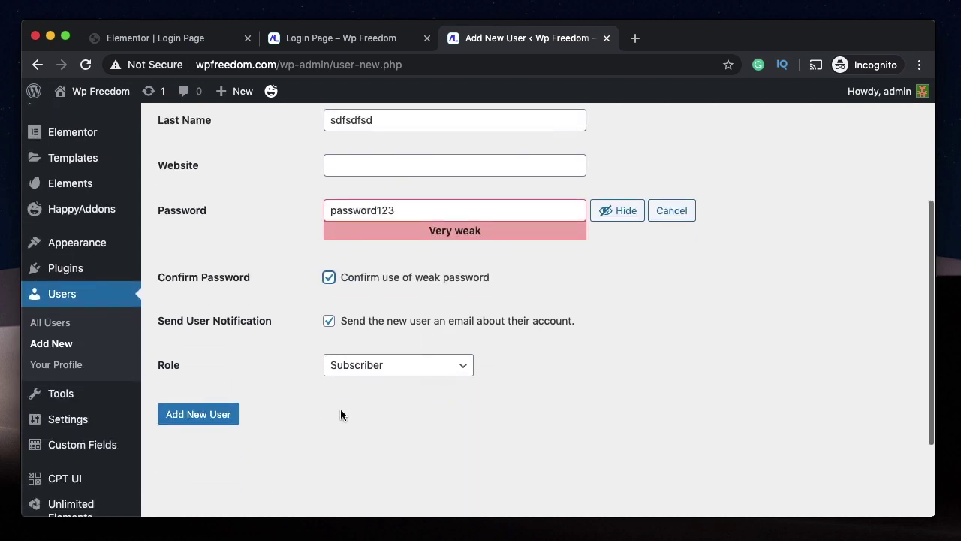
pyautogui.click(402, 365)
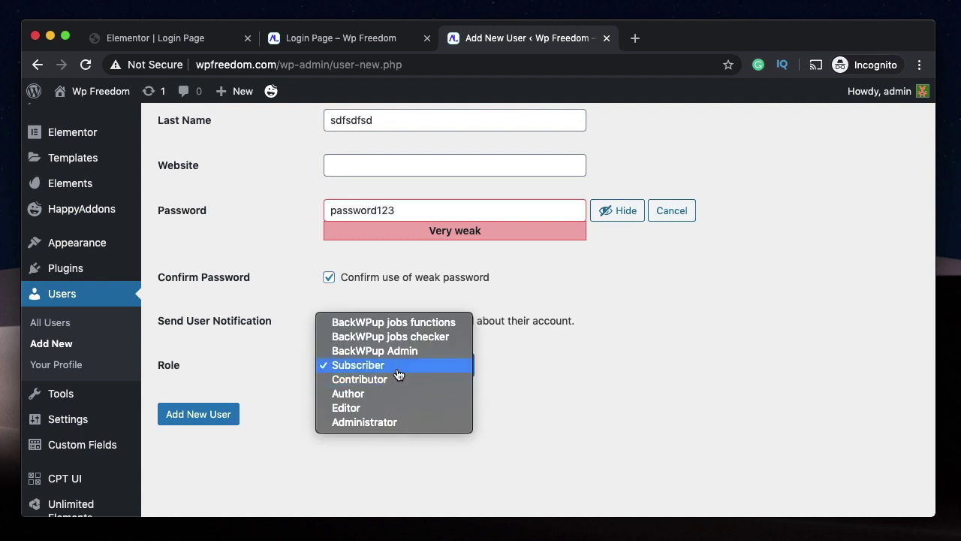
pyautogui.click(379, 407)
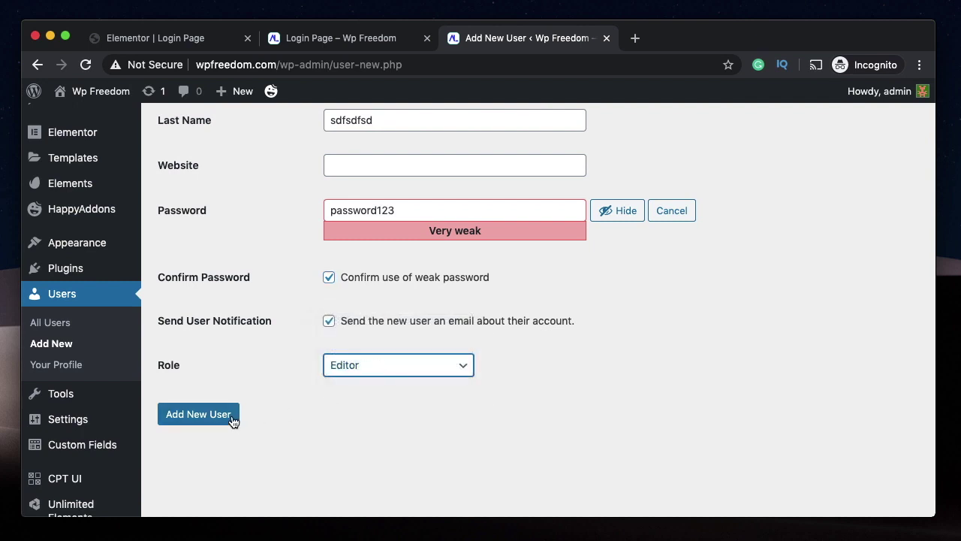
pyautogui.click(199, 413)
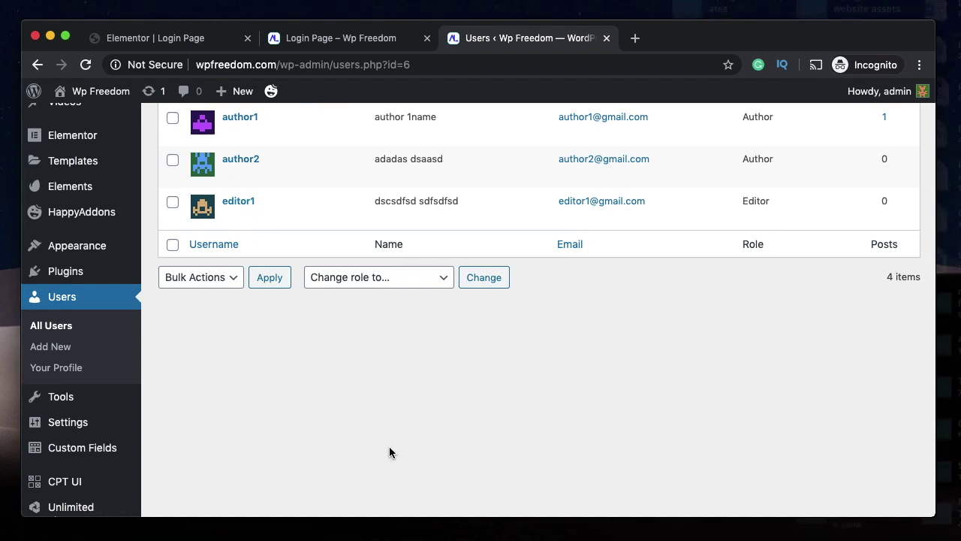
pyautogui.click(282, 535)
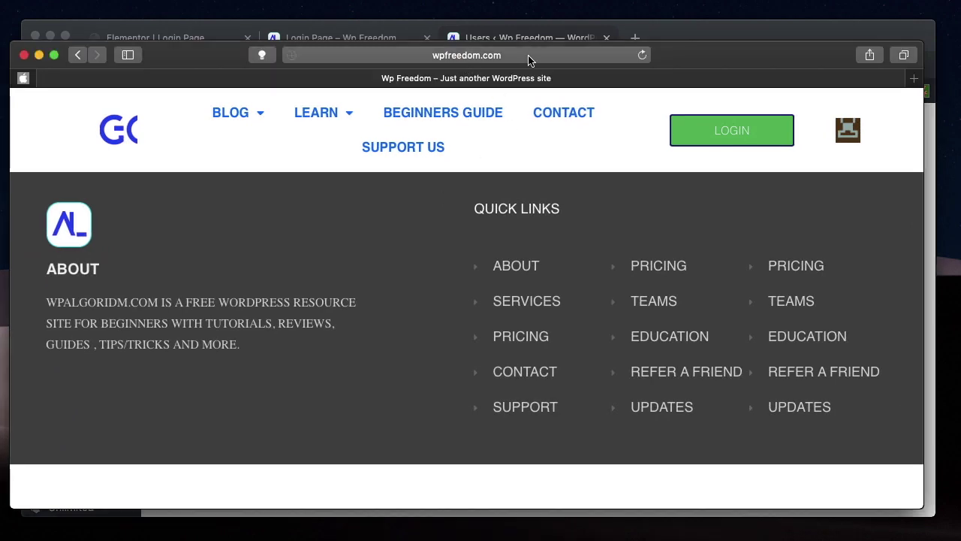
# - Load wpfreedom.com/login in Safari
pyautogui.click(529, 60)
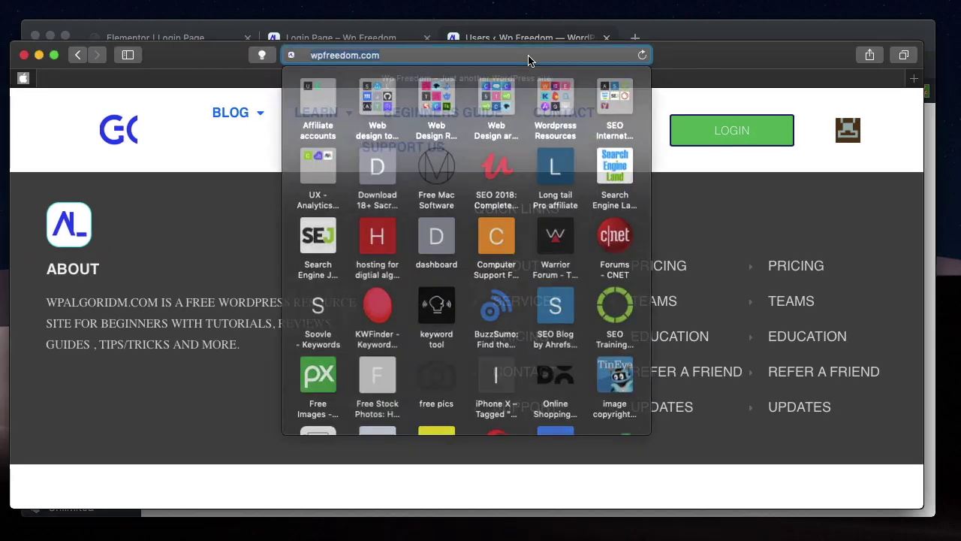
pyautogui.press('Right')
pyautogui.write('loig')
pyautogui.press('BackSpace')
pyautogui.press('BackSpace')
pyautogui.write('gin')
pyautogui.press('Return')
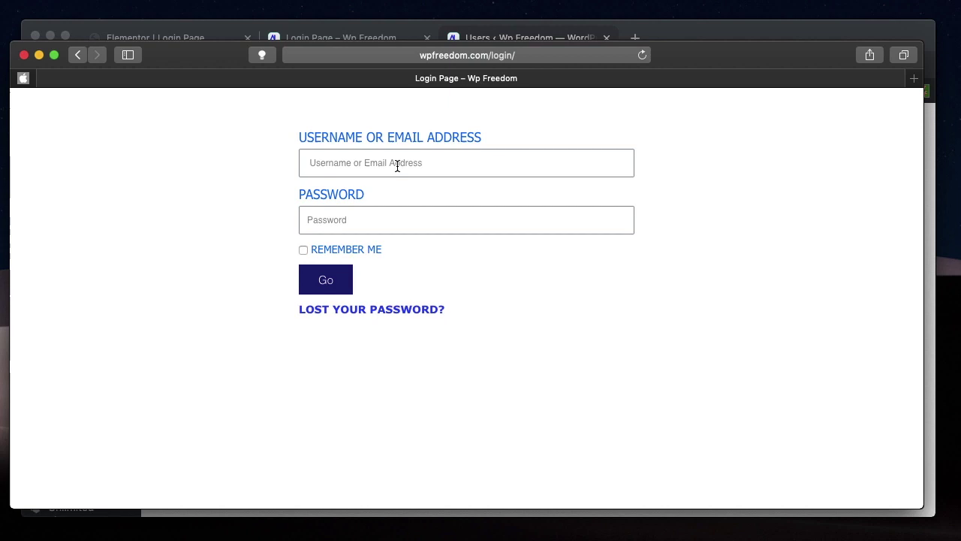
# - Sign in as author2 with its password and go to the Dashboard
pyautogui.click(398, 163)
pyautogui.write('author2')
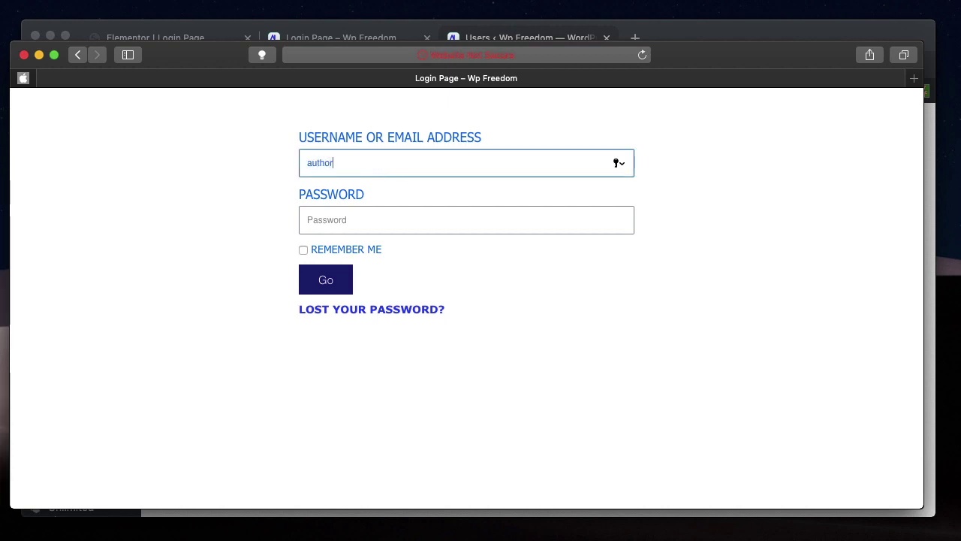
pyautogui.click(373, 229)
pyautogui.write('123456')
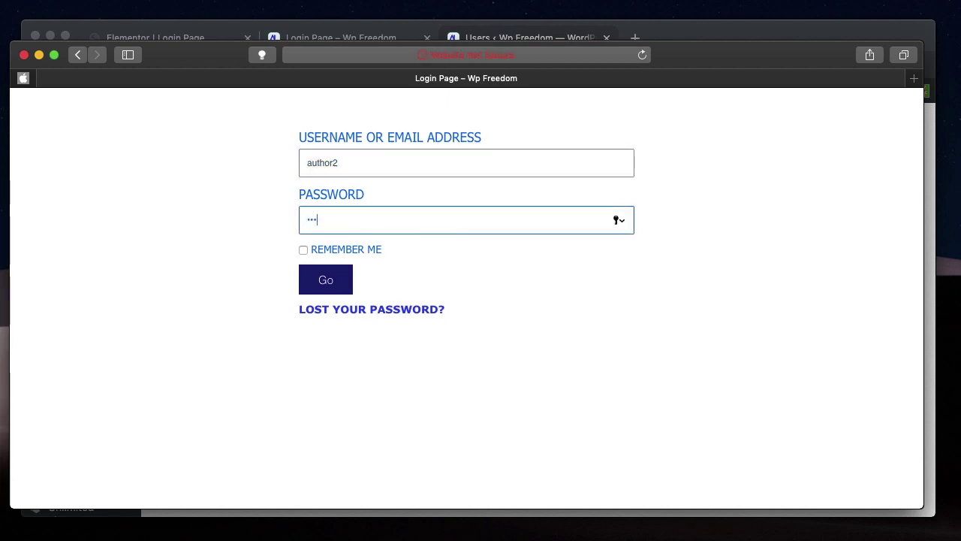
pyautogui.press('Return')
pyautogui.click(76, 122)
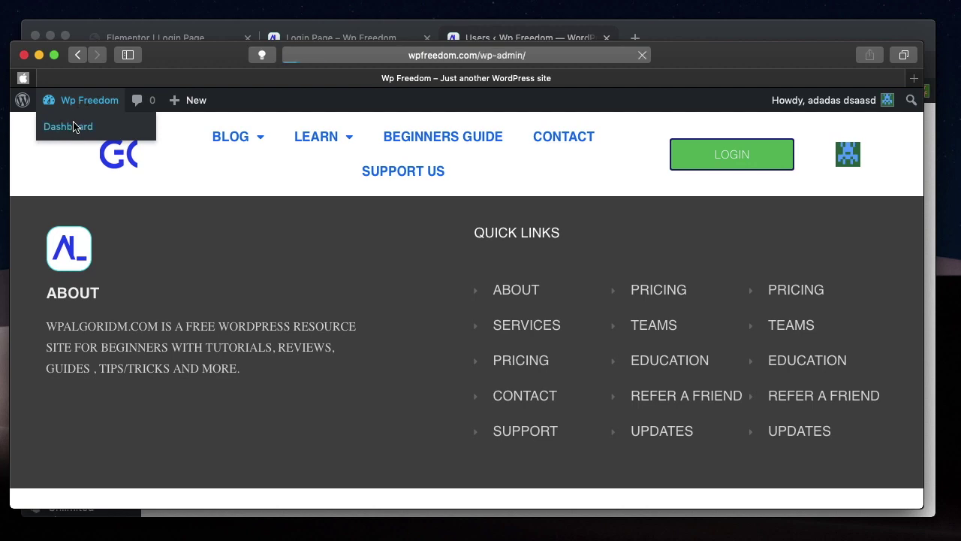
# - As the author, open All Posts and look over the 15 posts by admin
pyautogui.scroll(-2, 405, 250)
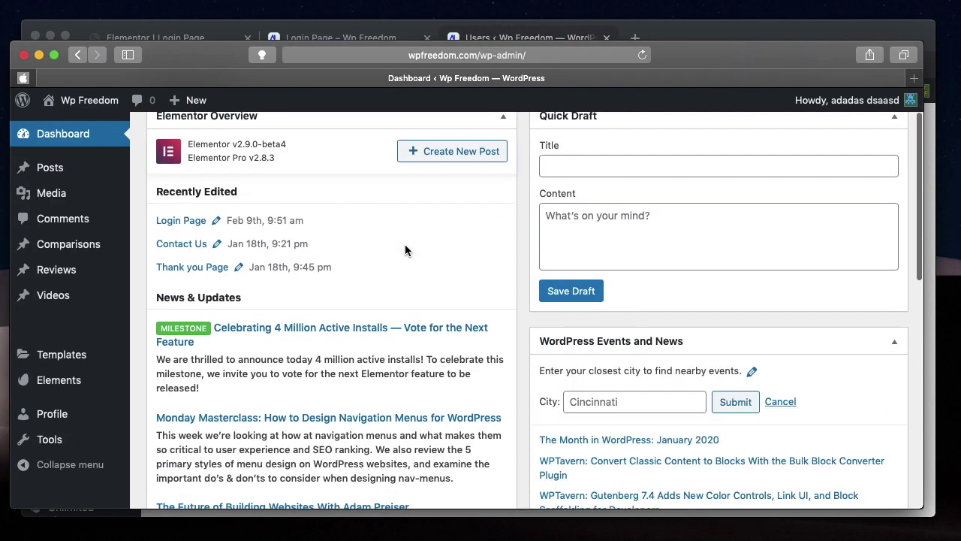
pyautogui.moveTo(65, 172)
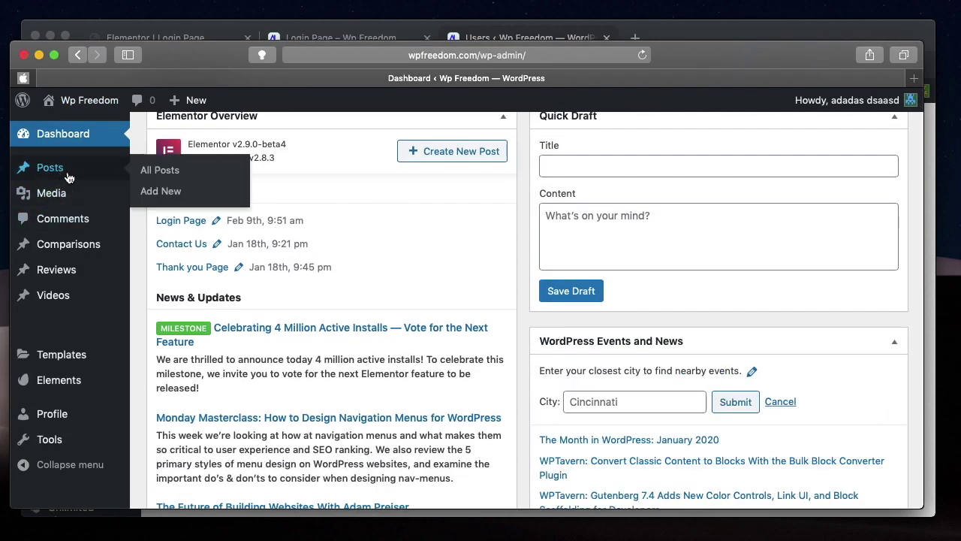
pyautogui.click(160, 171)
pyautogui.moveTo(257, 258)
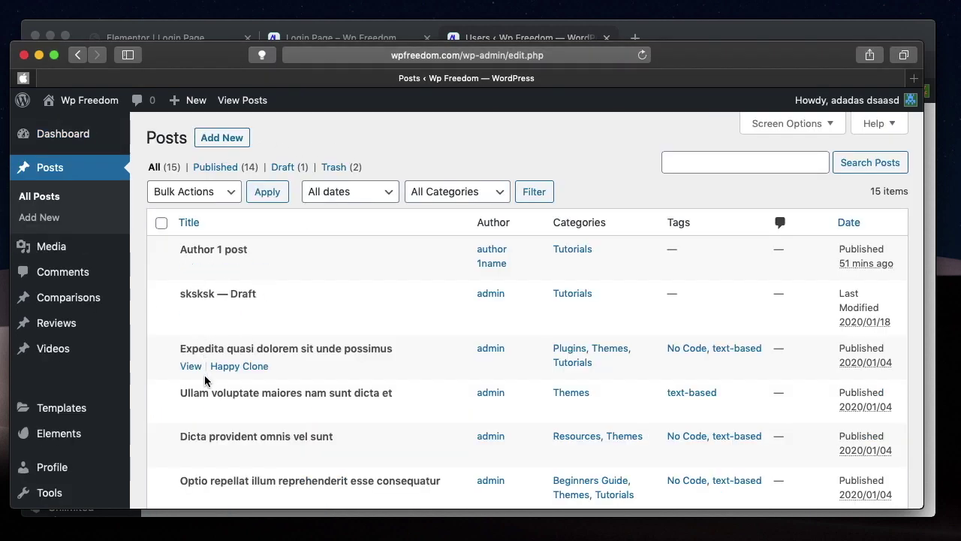
pyautogui.scroll(-5, 199, 375)
pyautogui.scroll(-5, 264, 289)
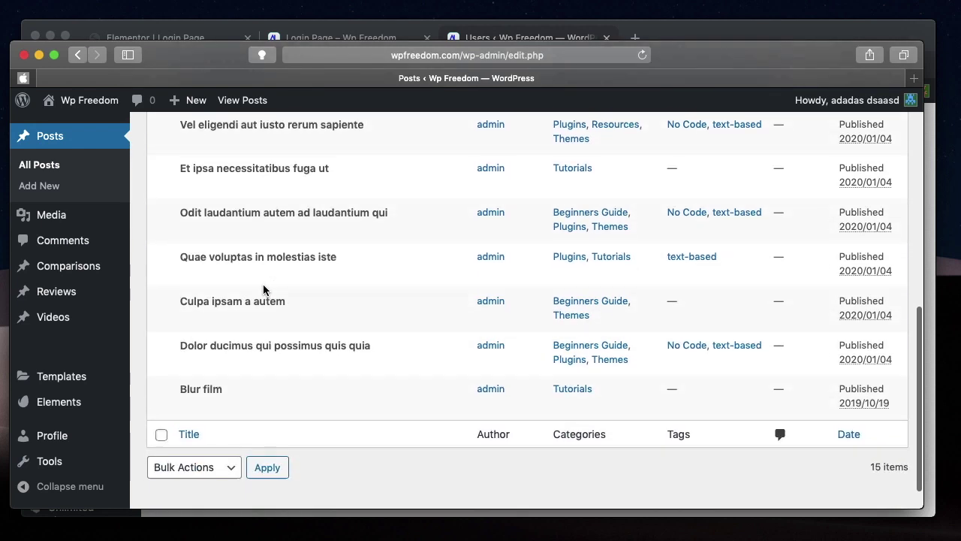
pyautogui.moveTo(298, 216)
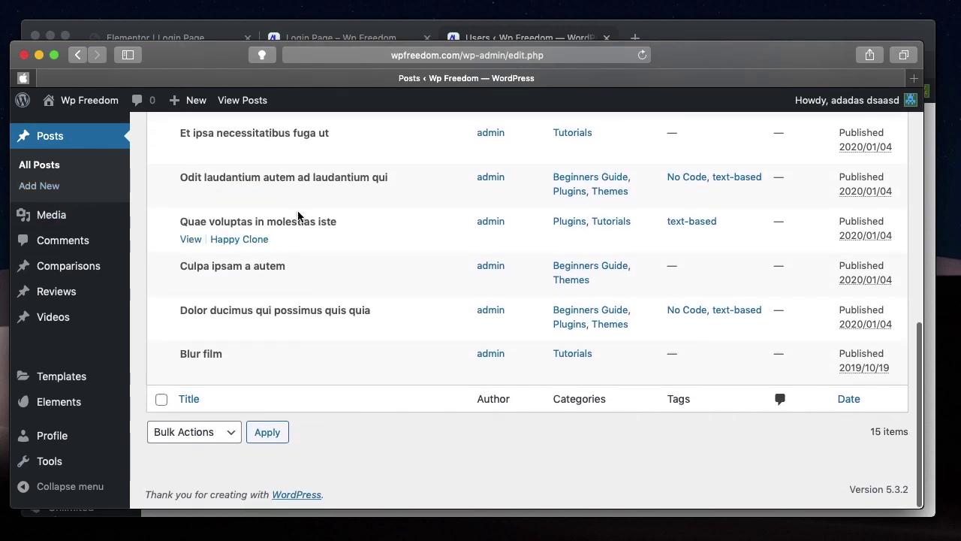
pyautogui.moveTo(855, 96)
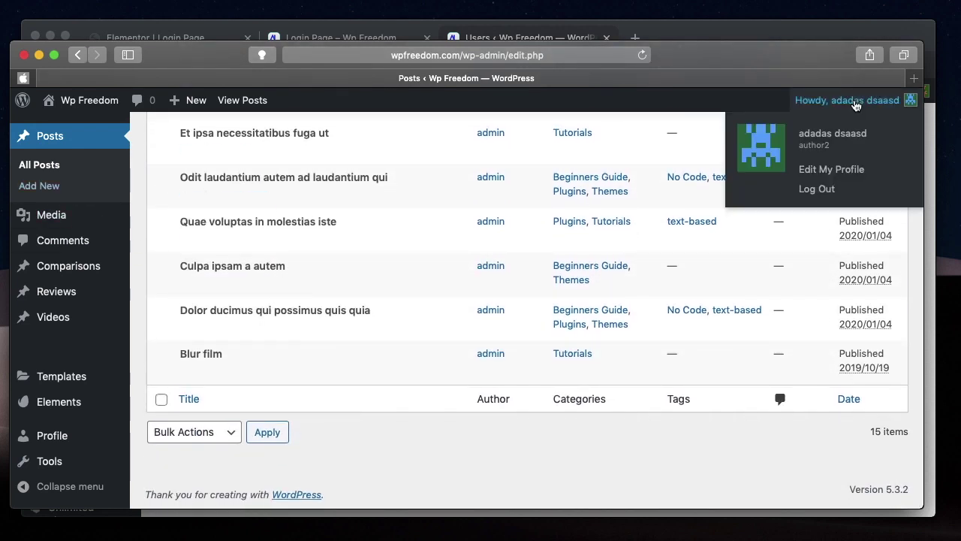
pyautogui.moveTo(386, 184)
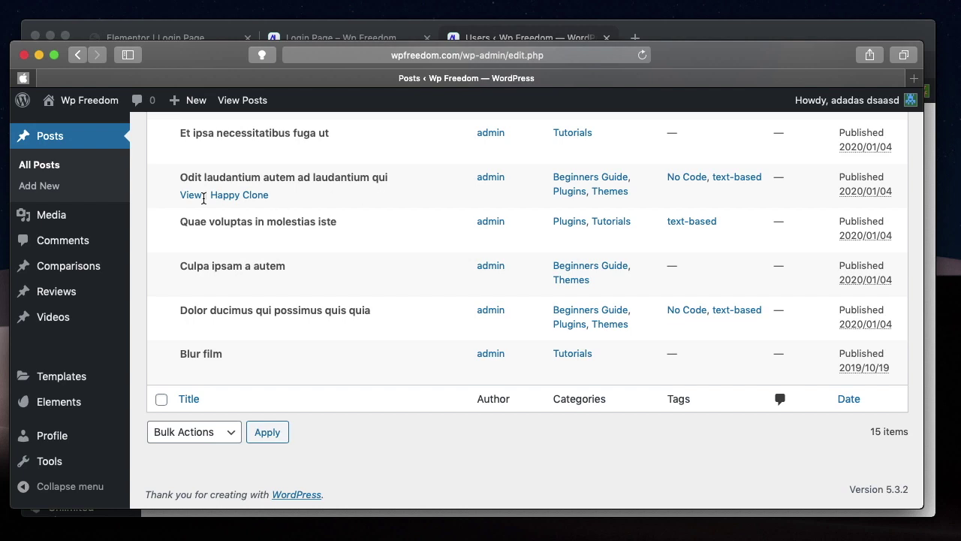
# - Log out of the author account and sign in with the editor's username and password
pyautogui.click(816, 189)
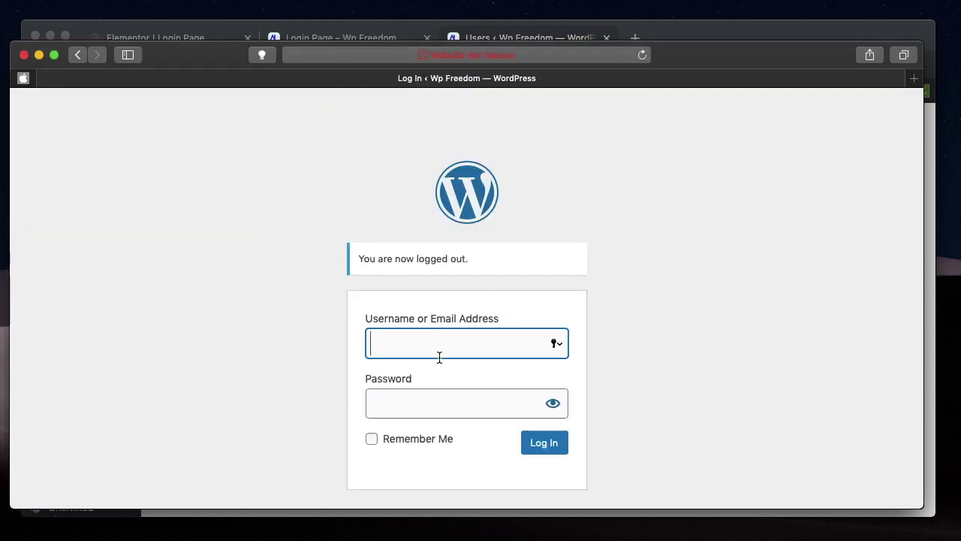
pyautogui.write('editor1')
pyautogui.click(409, 401)
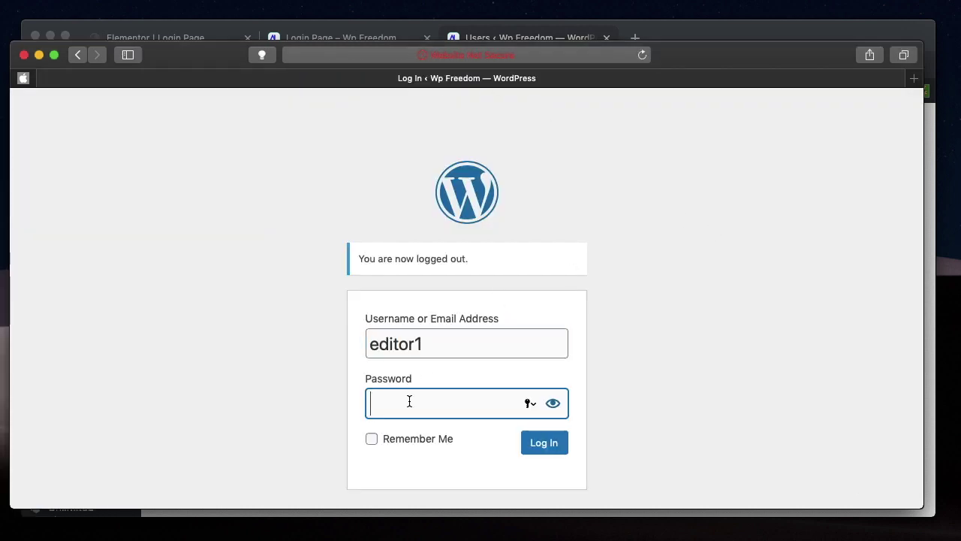
pyautogui.write('•••••••••••')
pyautogui.press('Return')
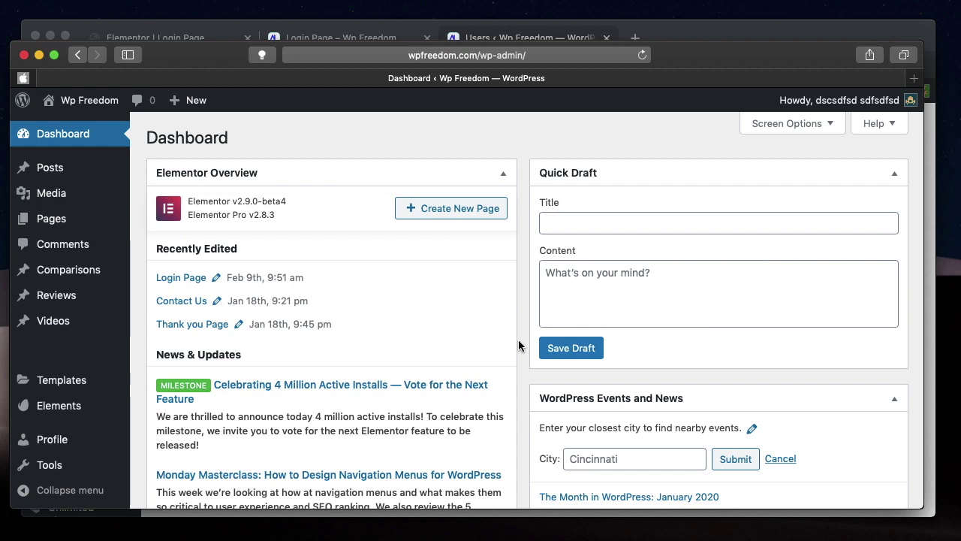
# - Go to Posts > All Posts from the admin sidebar
pyautogui.scroll(-2, 66, 404)
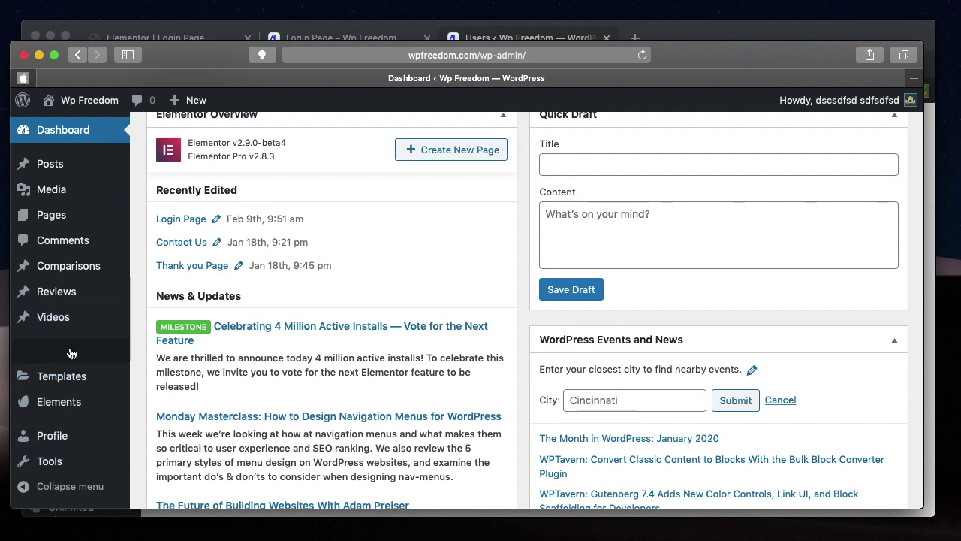
pyautogui.scroll(2, 525, 212)
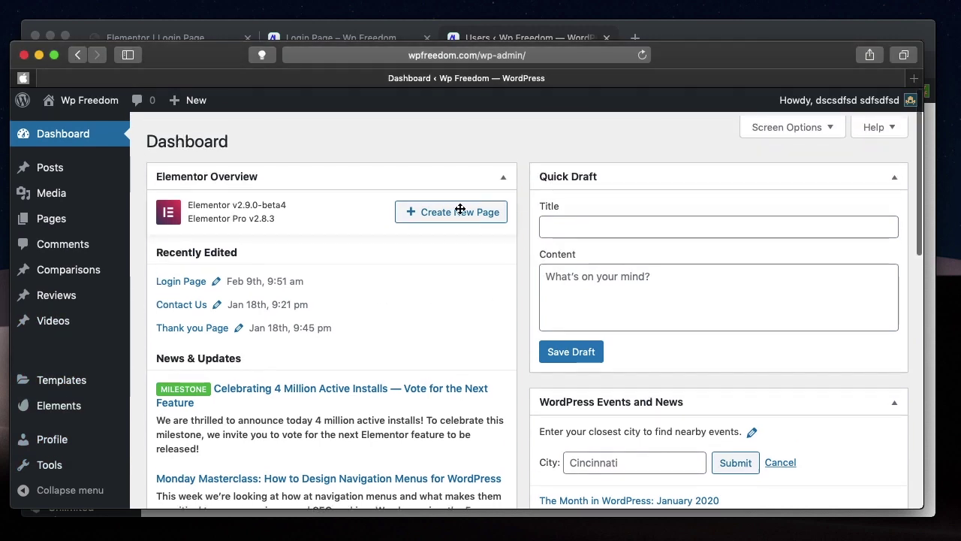
pyautogui.moveTo(64, 168)
pyautogui.click(157, 177)
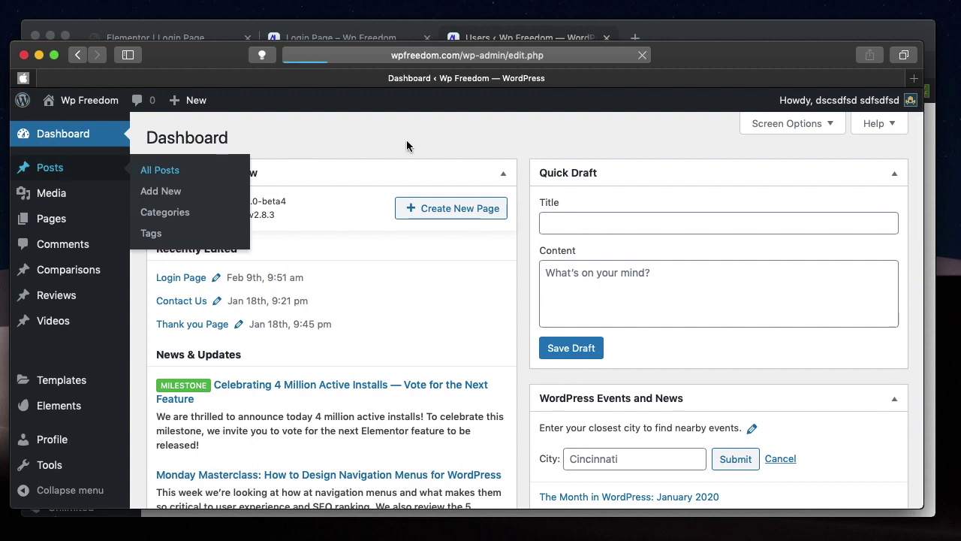
# - Scroll through the 15 listed posts, including an author's post and a draft, then return to the top
pyautogui.moveTo(292, 250)
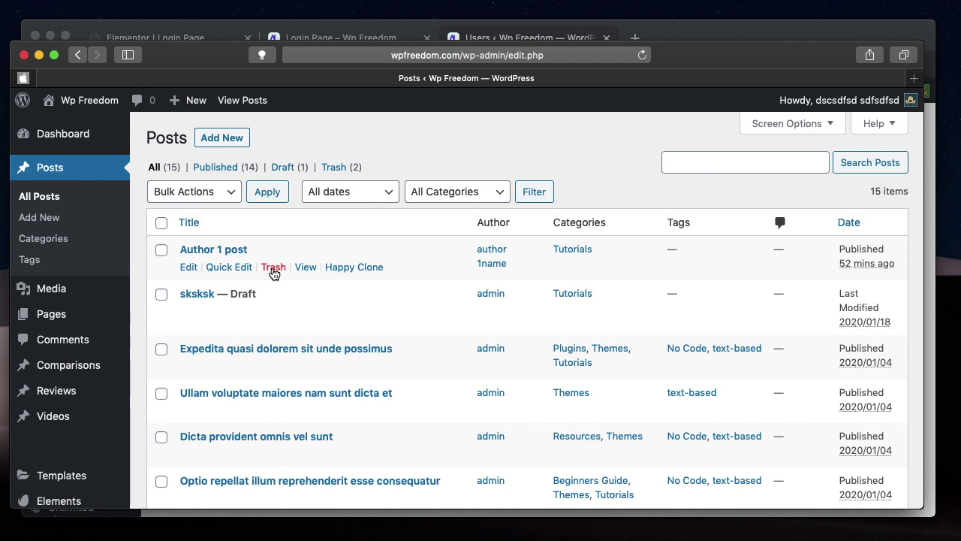
pyautogui.moveTo(272, 311)
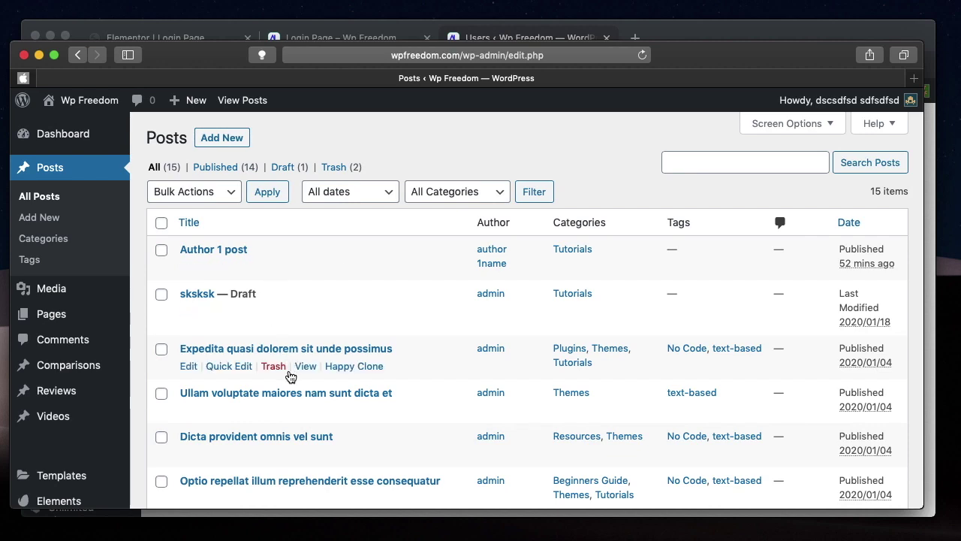
pyautogui.scroll(-5, 287, 371)
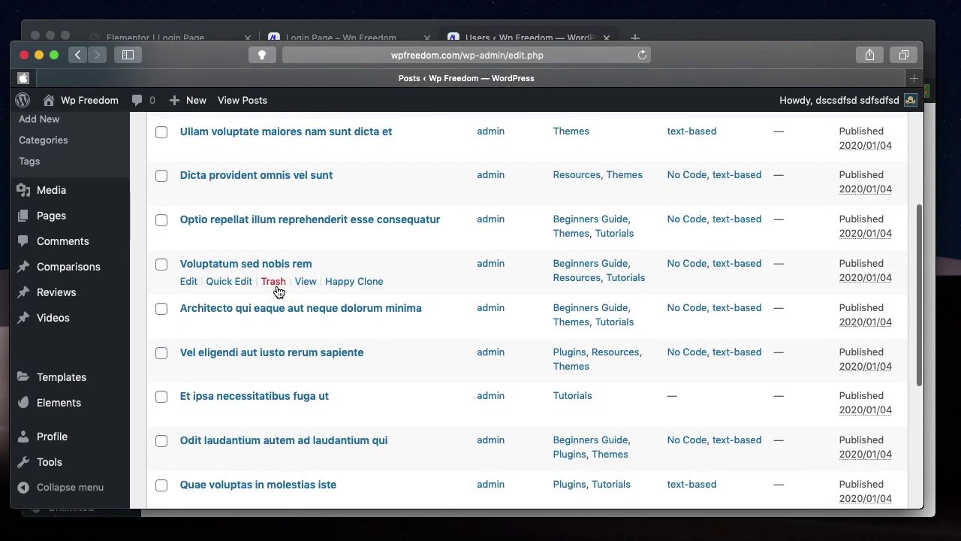
pyautogui.scroll(5, 274, 288)
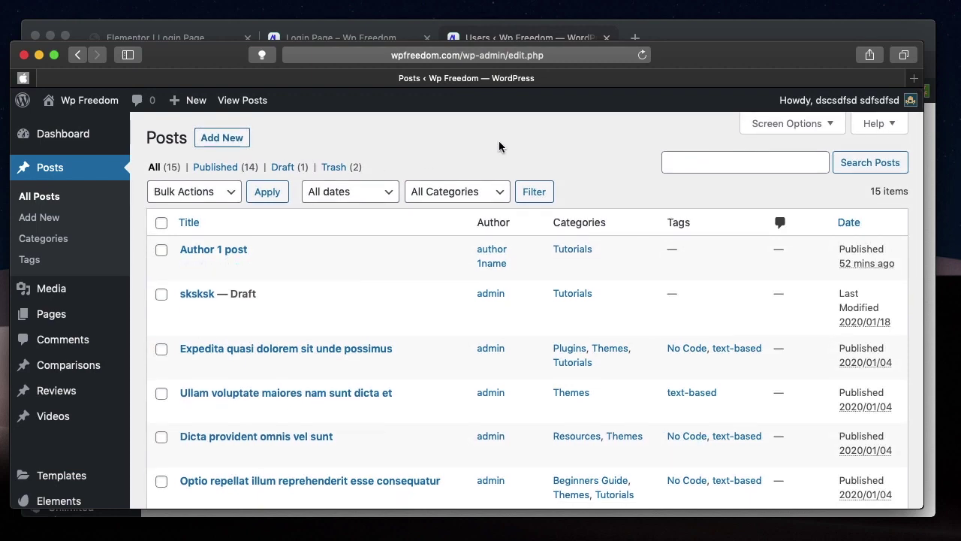
pyautogui.scroll(-4, 499, 146)
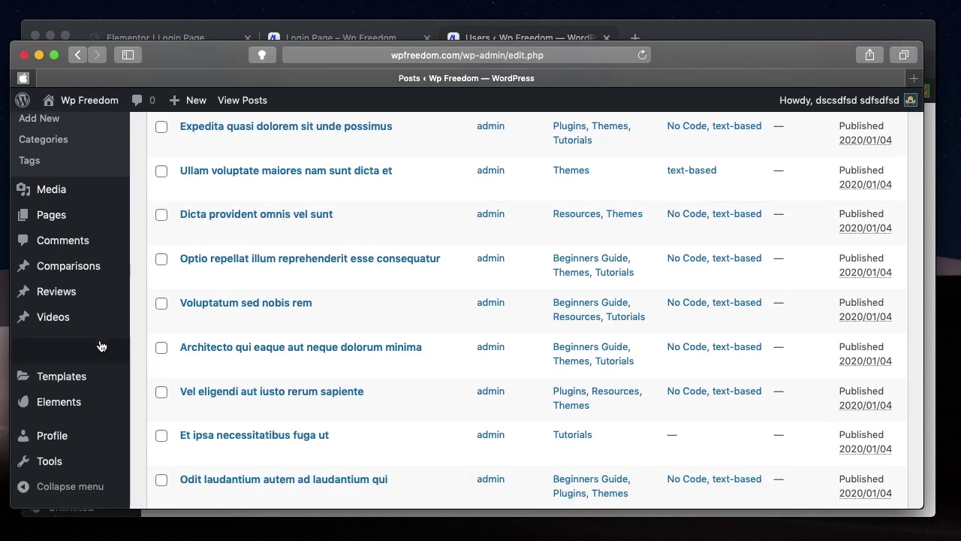
pyautogui.scroll(5, 90, 345)
pyautogui.scroll(-3, 75, 331)
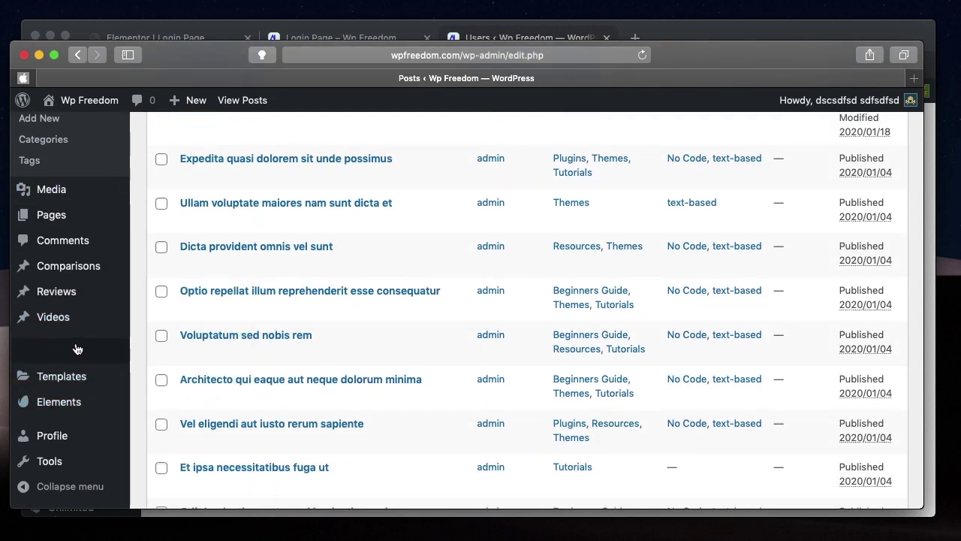
pyautogui.scroll(-4, 75, 345)
pyautogui.moveTo(71, 385)
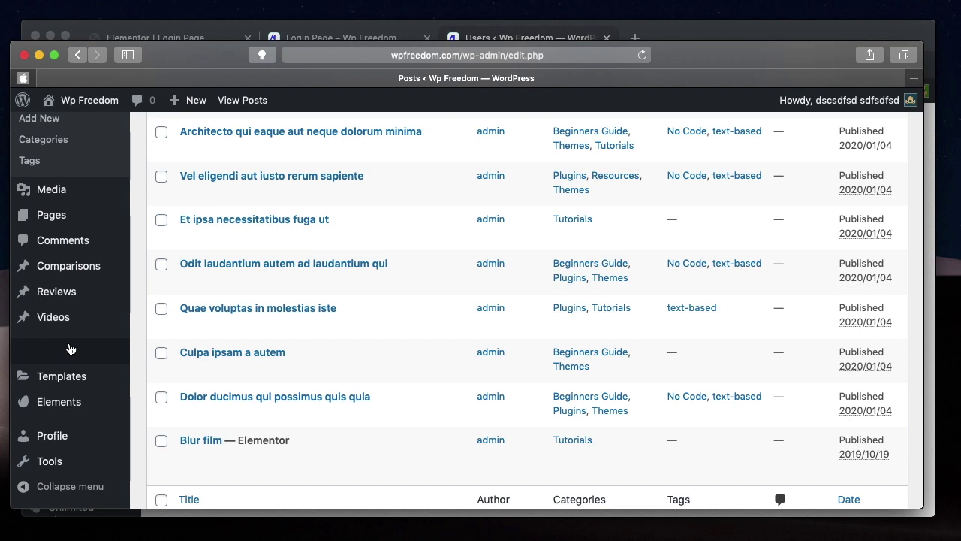
pyautogui.scroll(-2, 70, 348)
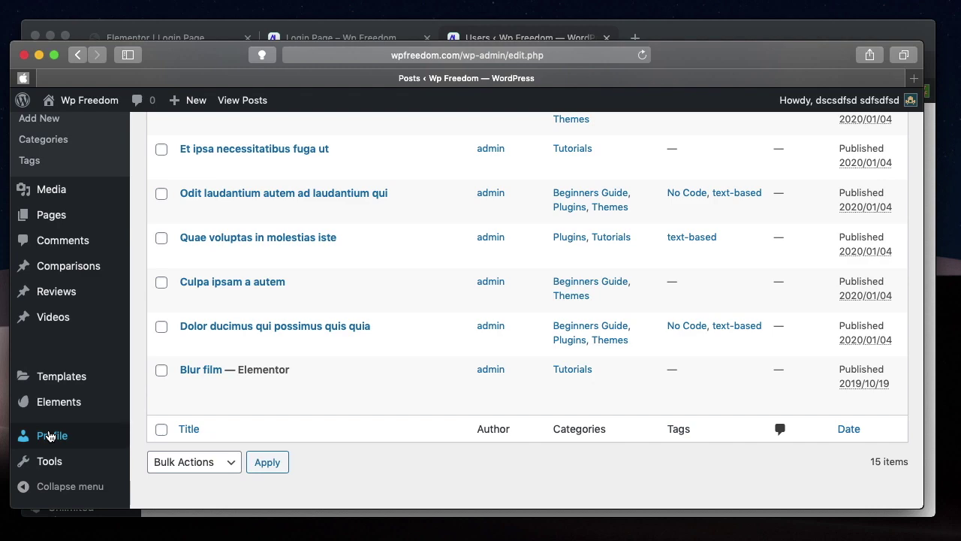
pyautogui.scroll(10, 408, 204)
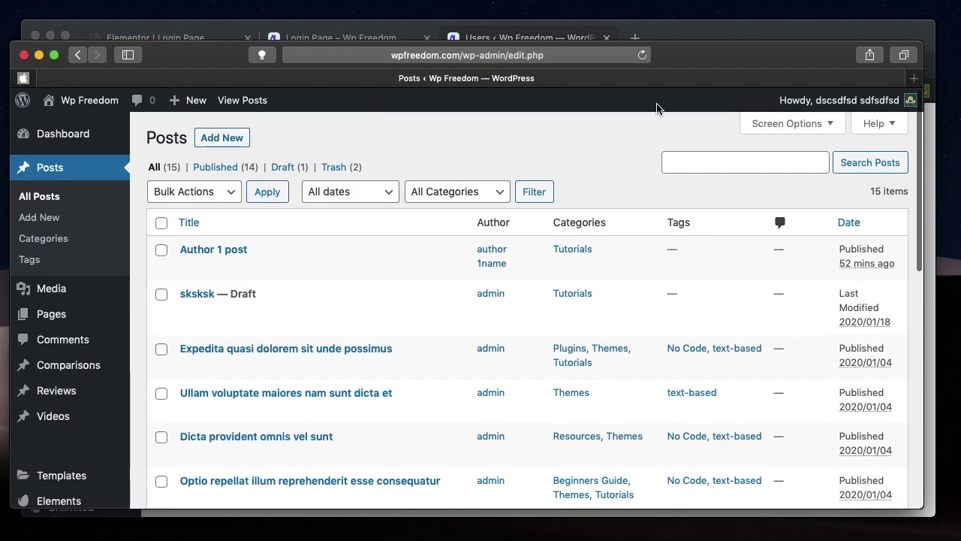
# - Load wpfreedom.com/login while still signed in as the editor
pyautogui.click(577, 52)
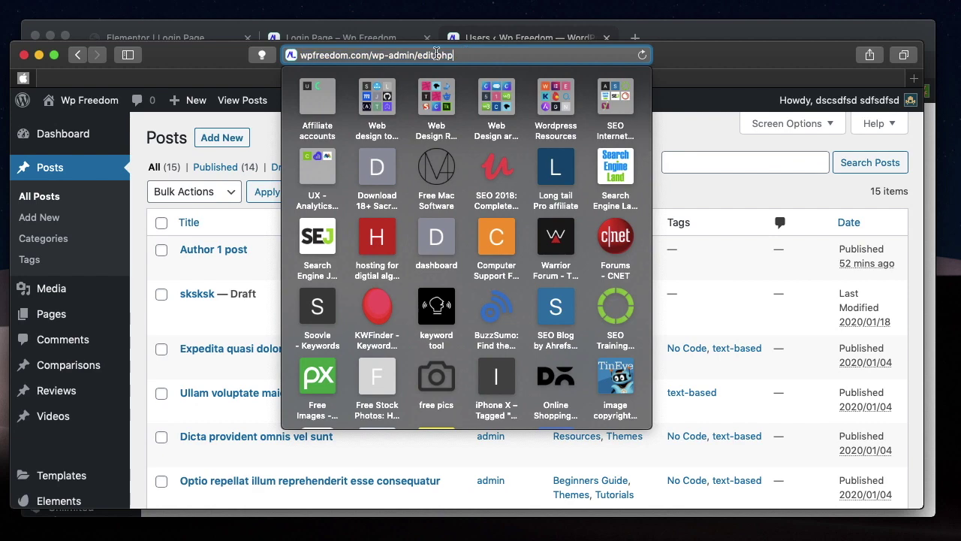
pyautogui.click(375, 55)
pyautogui.press('shift+super+Right')
pyautogui.write('logi')
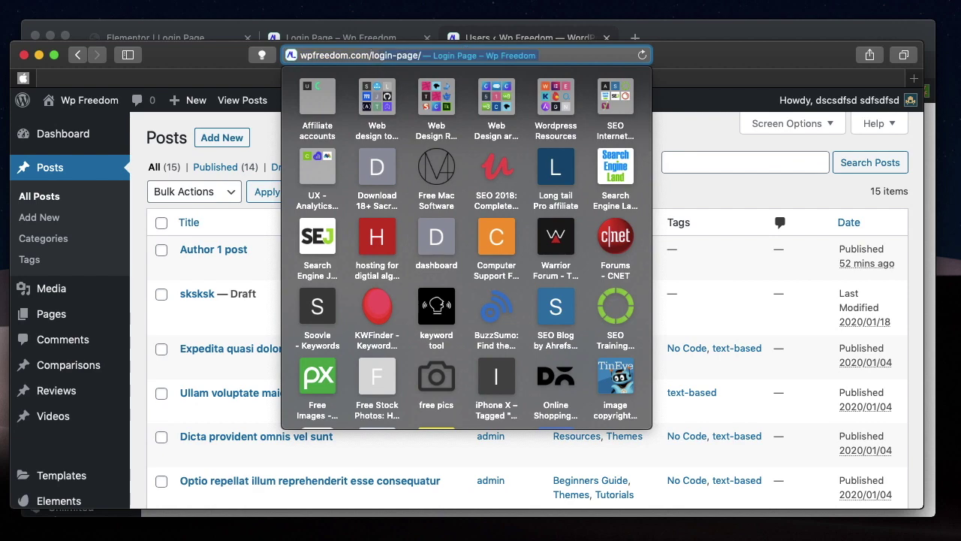
pyautogui.write('n')
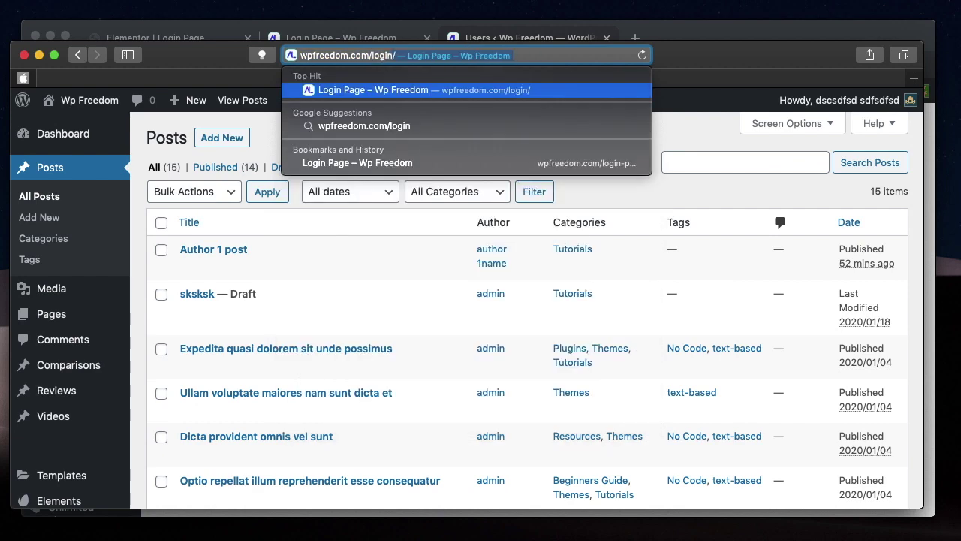
pyautogui.press('Return')
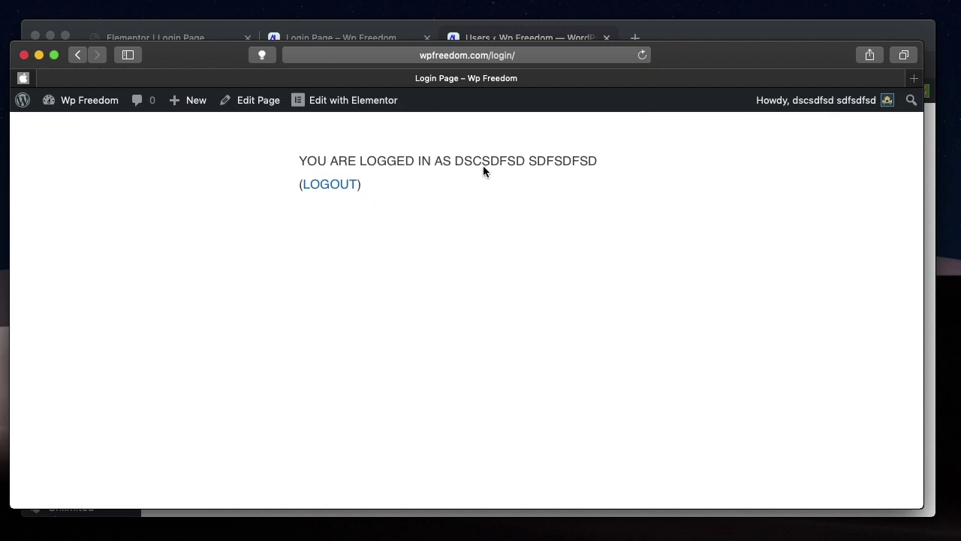
# - Log out using the LOGOUT link on the login page
pyautogui.tripleClick(502, 162)
pyautogui.doubleClick(502, 161)
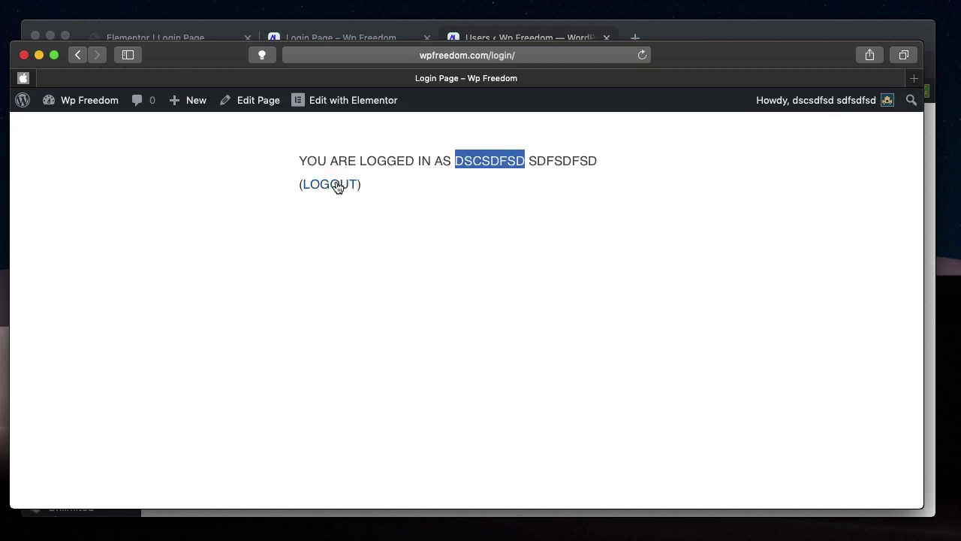
pyautogui.click(335, 183)
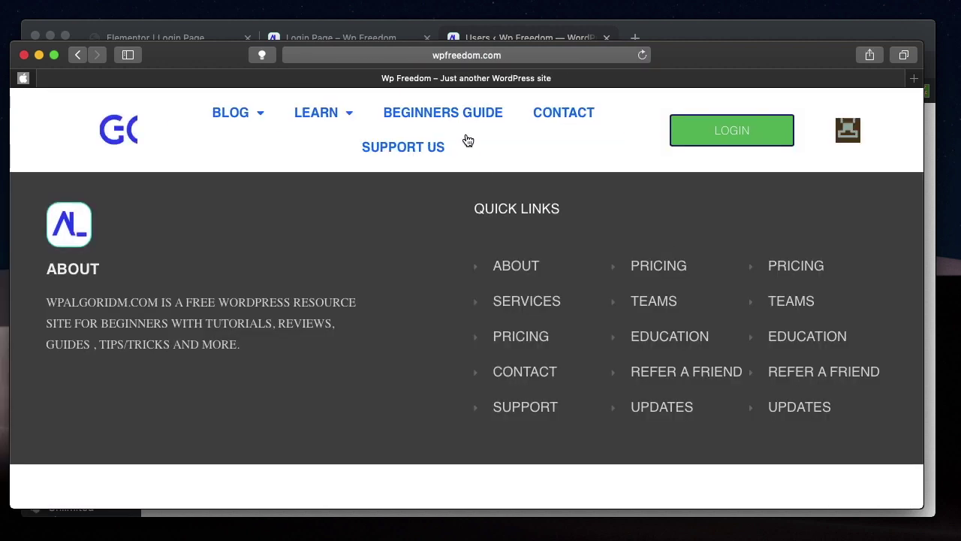
# - Reload wpfreedom.com/login/ to show the empty username and password form
pyautogui.click(536, 59)
pyautogui.write('/')
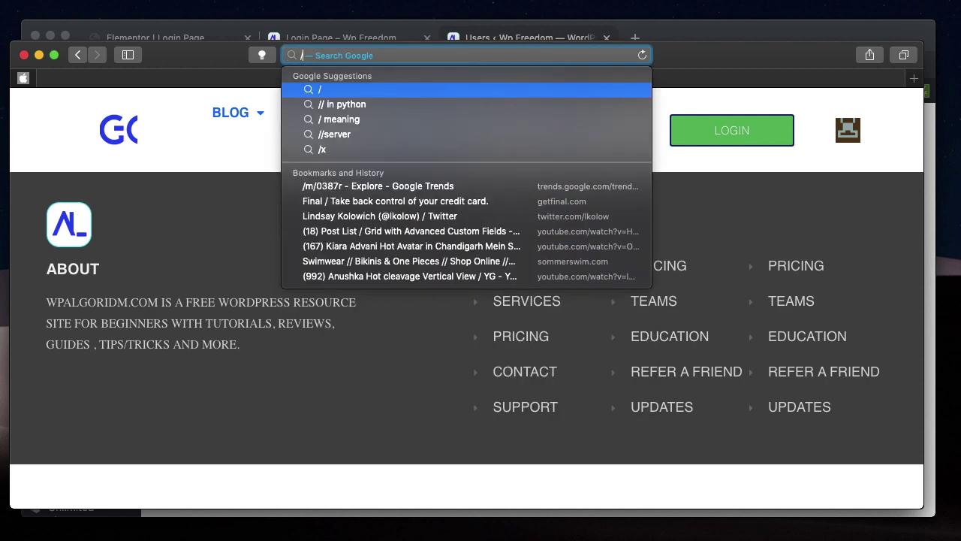
pyautogui.press('BackSpace')
pyautogui.write('wpfreedom.com/login/')
pyautogui.press('Return')
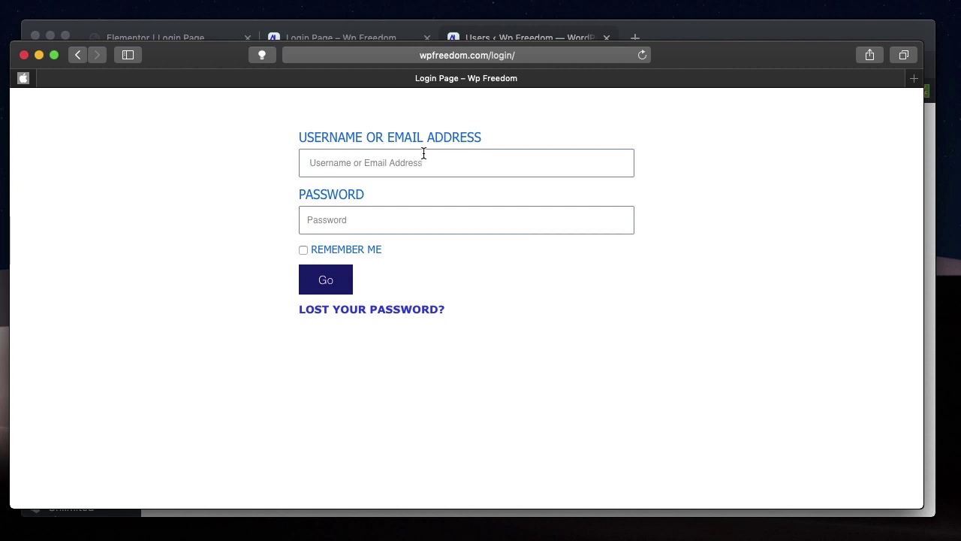
pyautogui.click(425, 172)
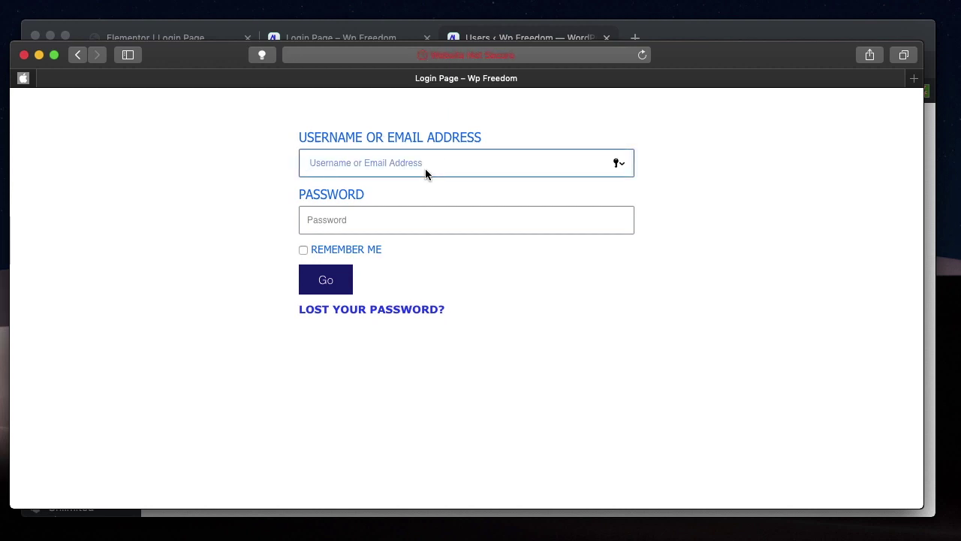